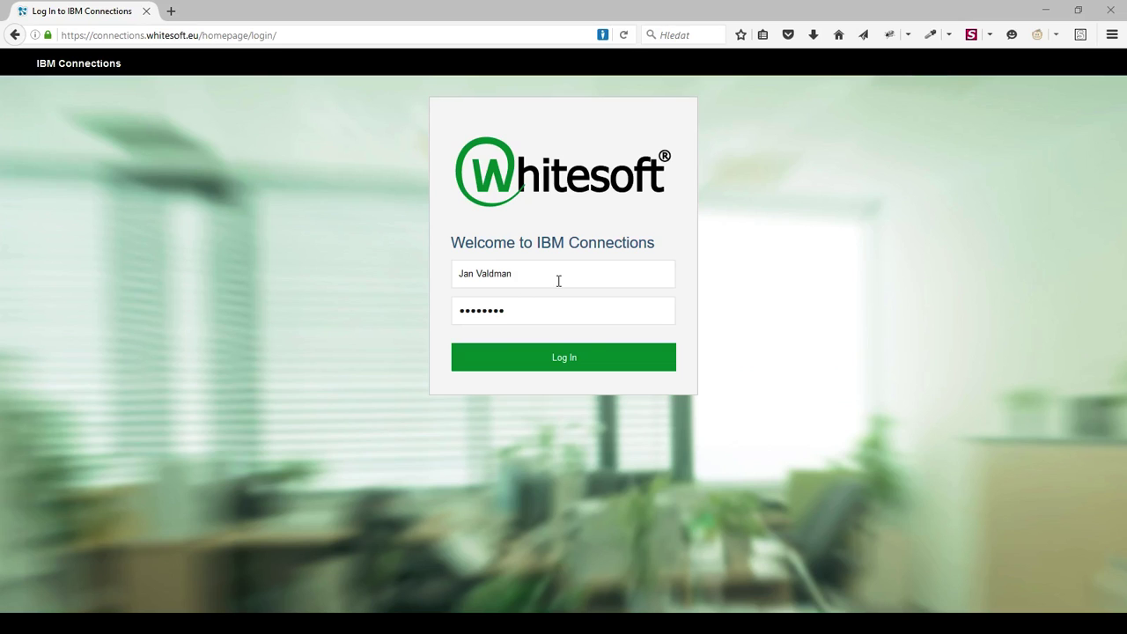
- Log in with the account details already filled in and look through the followed updates on the home page
left_click(583, 357)
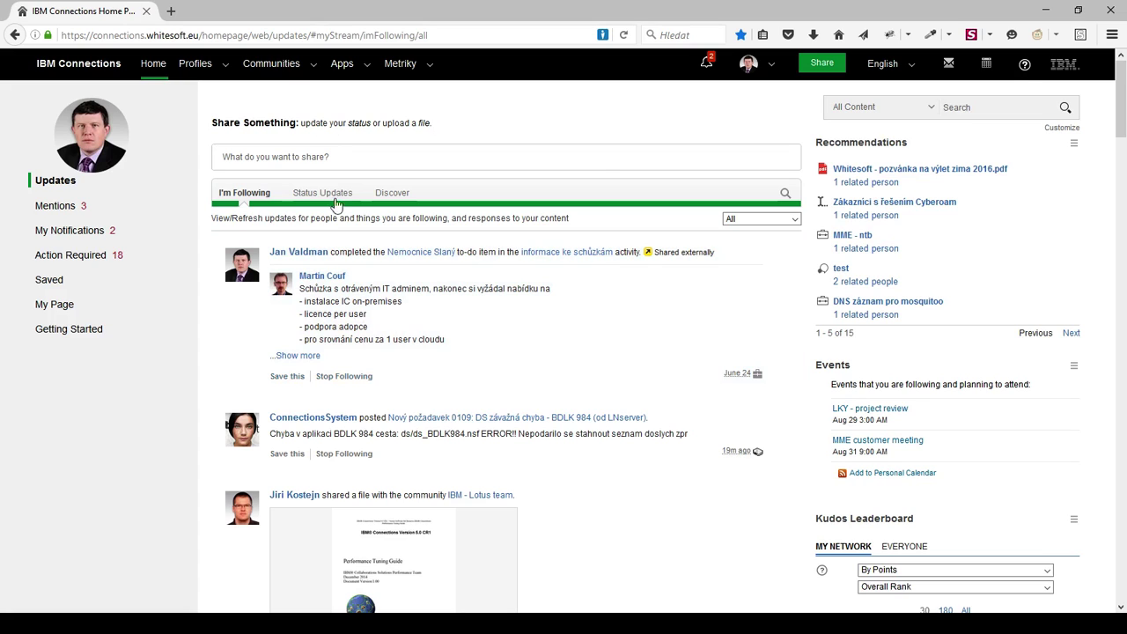
left_click(345, 66)
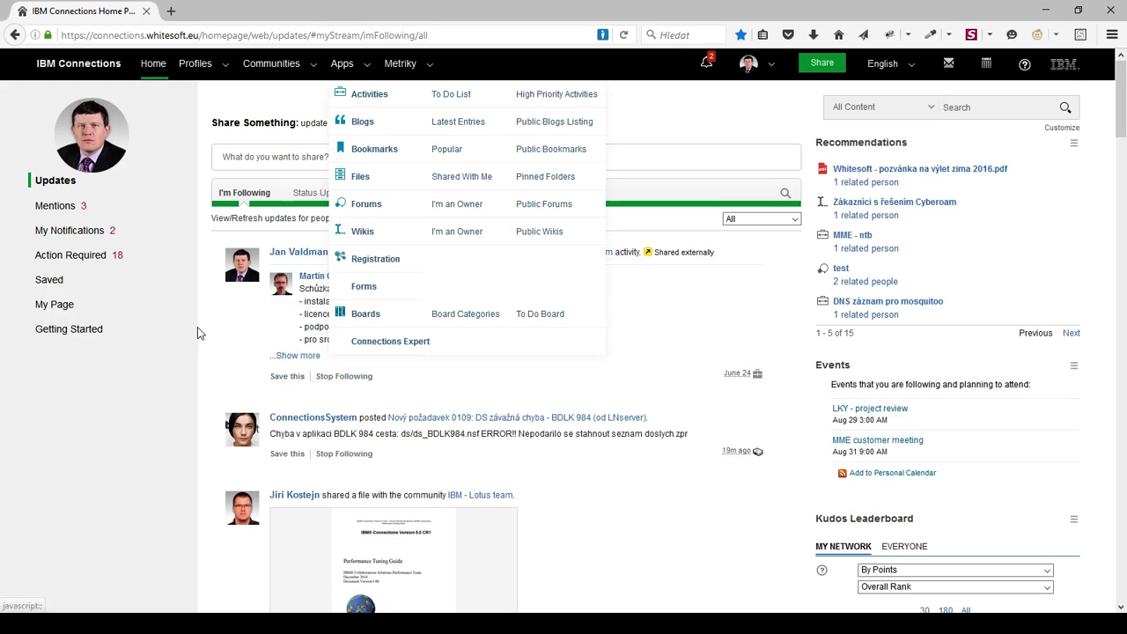
left_click(209, 350)
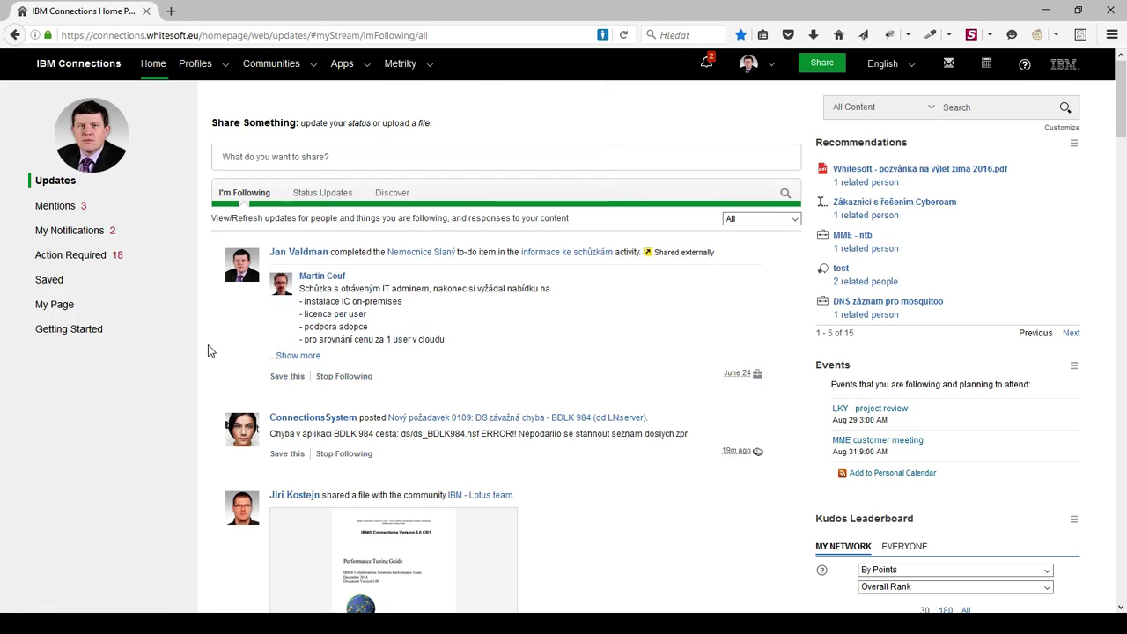
scroll(318, 365, "down", 2)
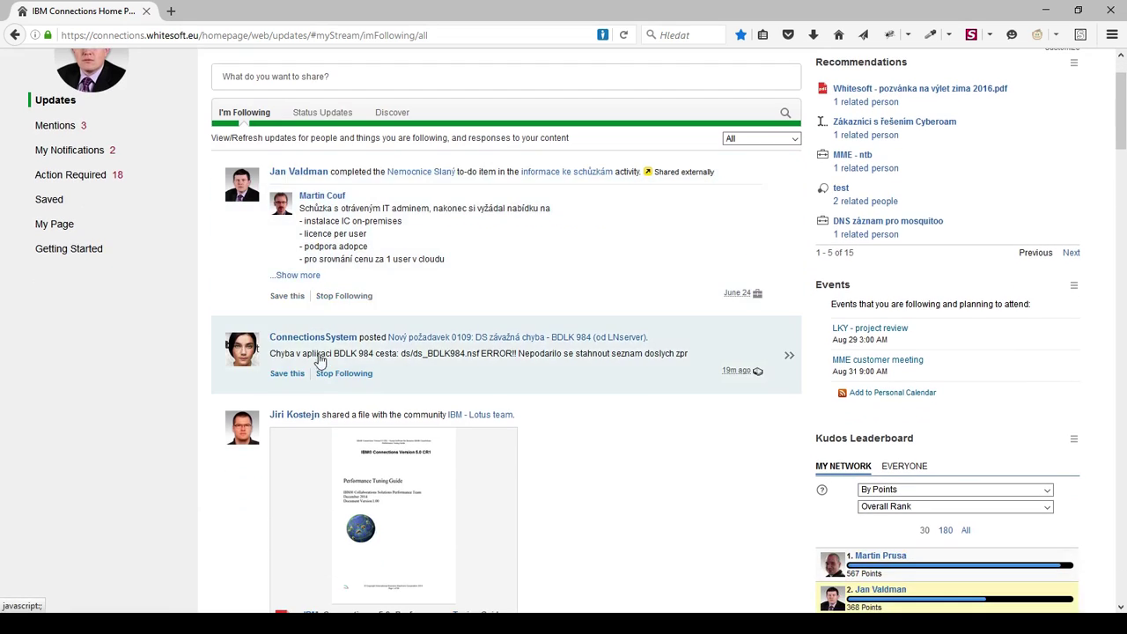
mouse_move(351, 347)
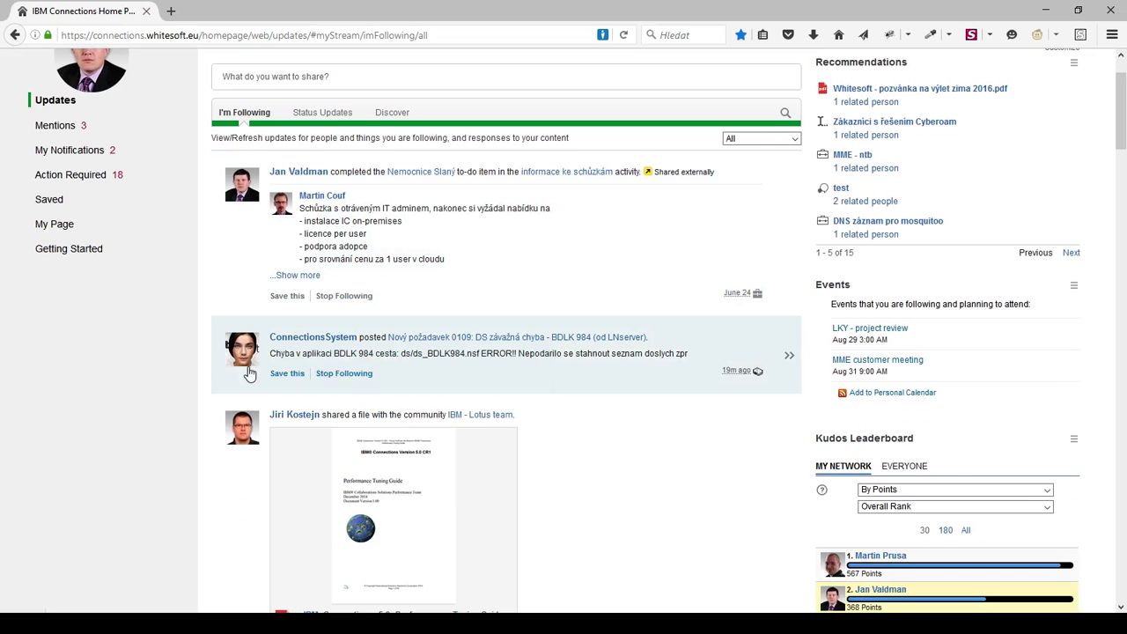
scroll(249, 369, "down", 2)
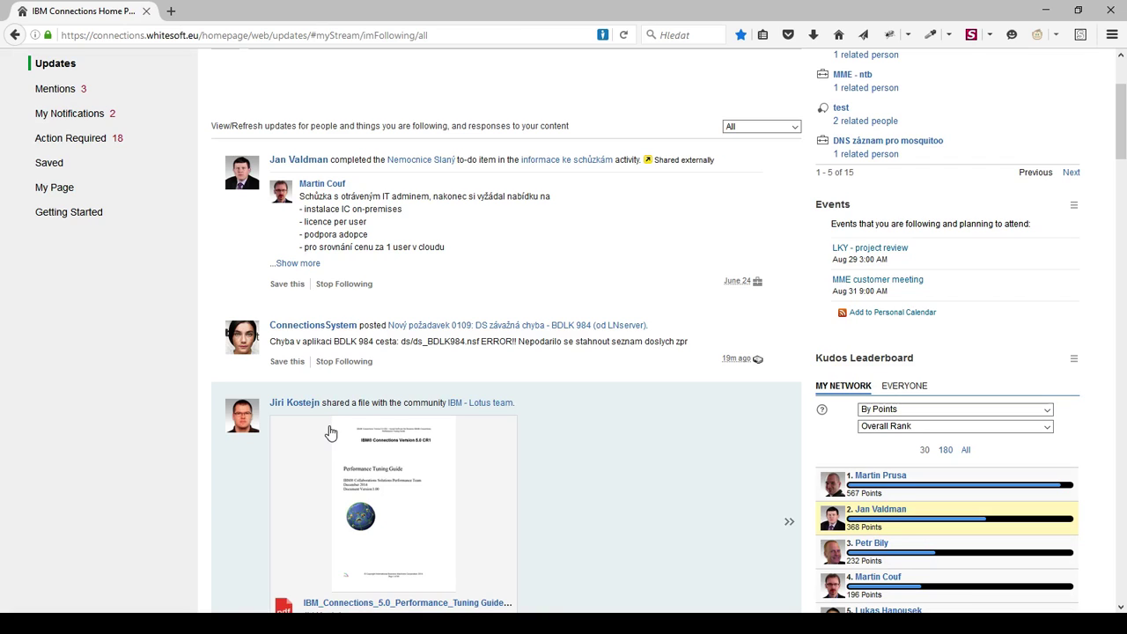
scroll(499, 322, "up", 2)
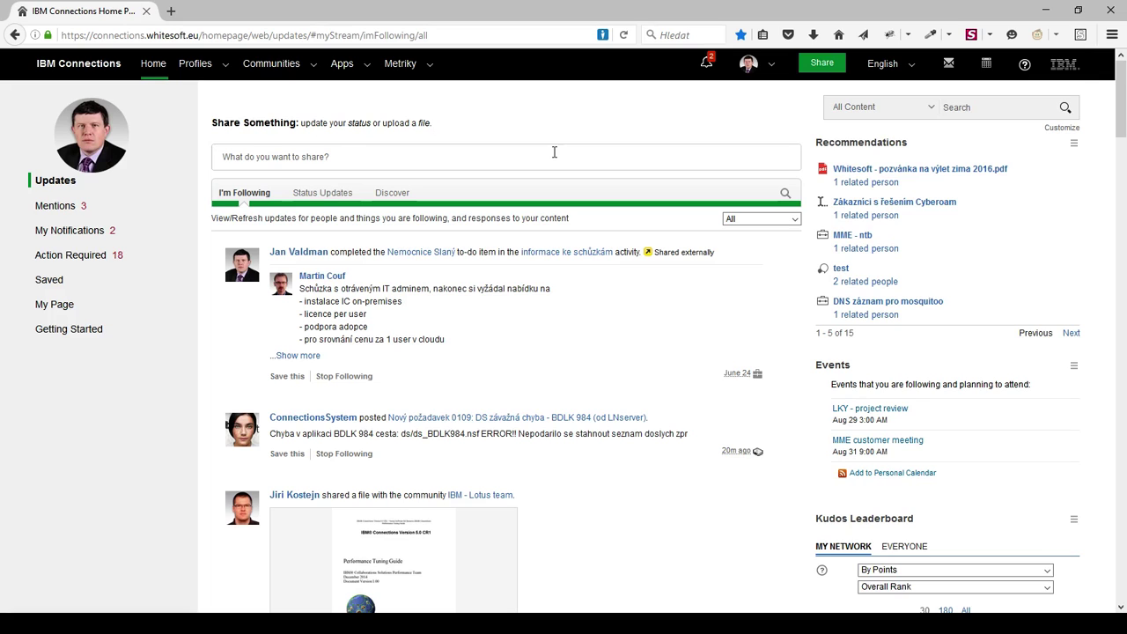
- Open your own profile page to view its details and recent updates
left_click(203, 66)
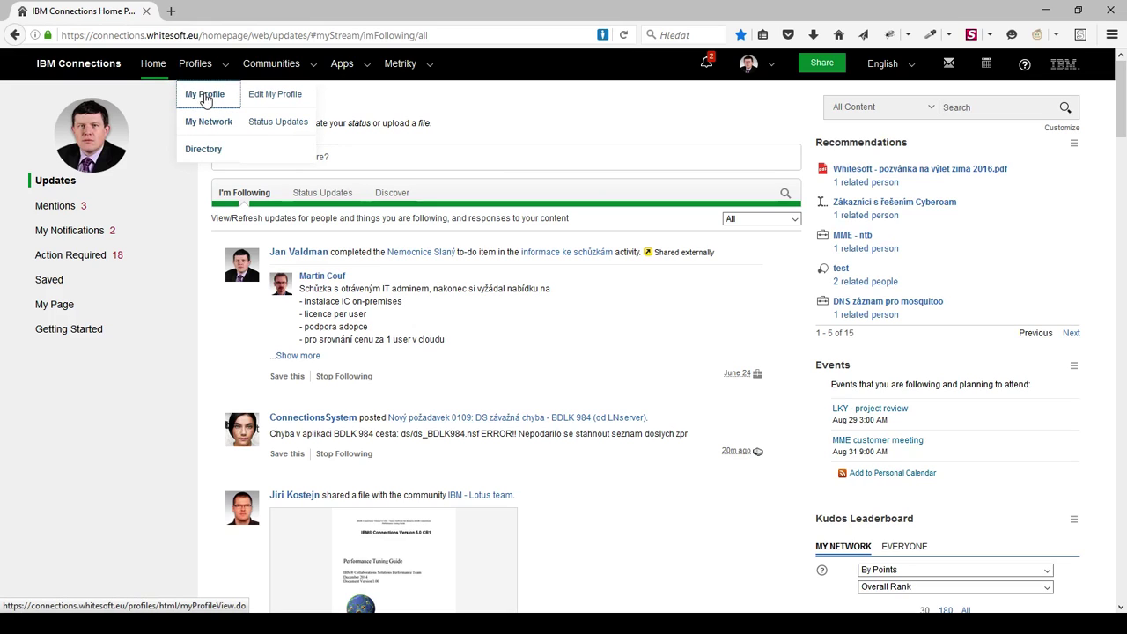
left_click(206, 96)
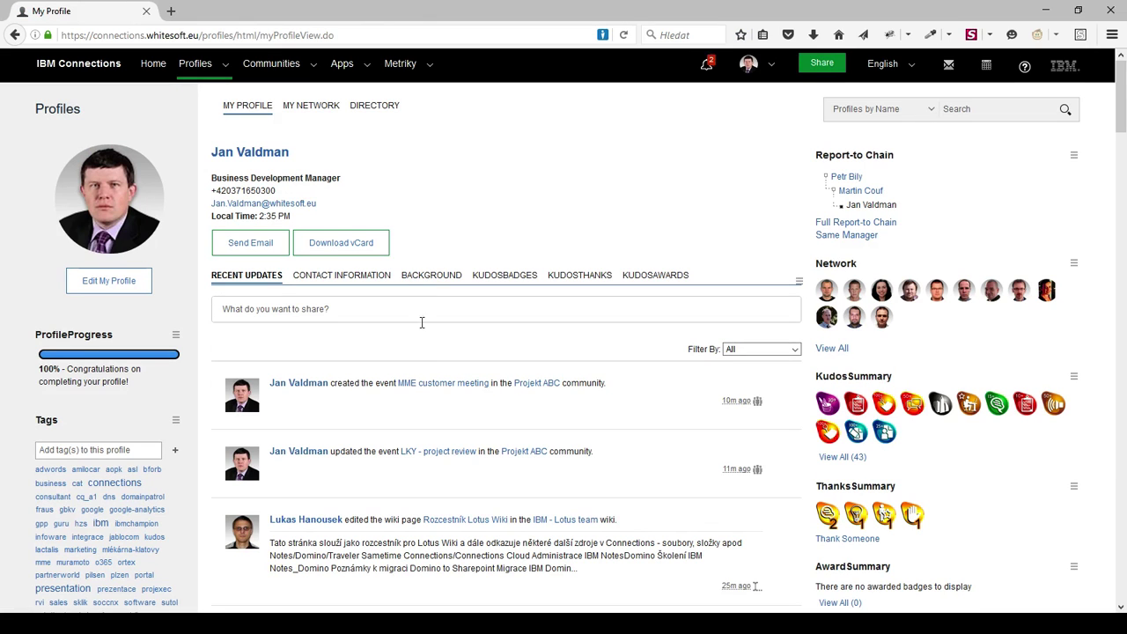
- From your network contacts, bring up another suggested person and send them an invitation to connect, keeping the Also Follow option
left_click(310, 107)
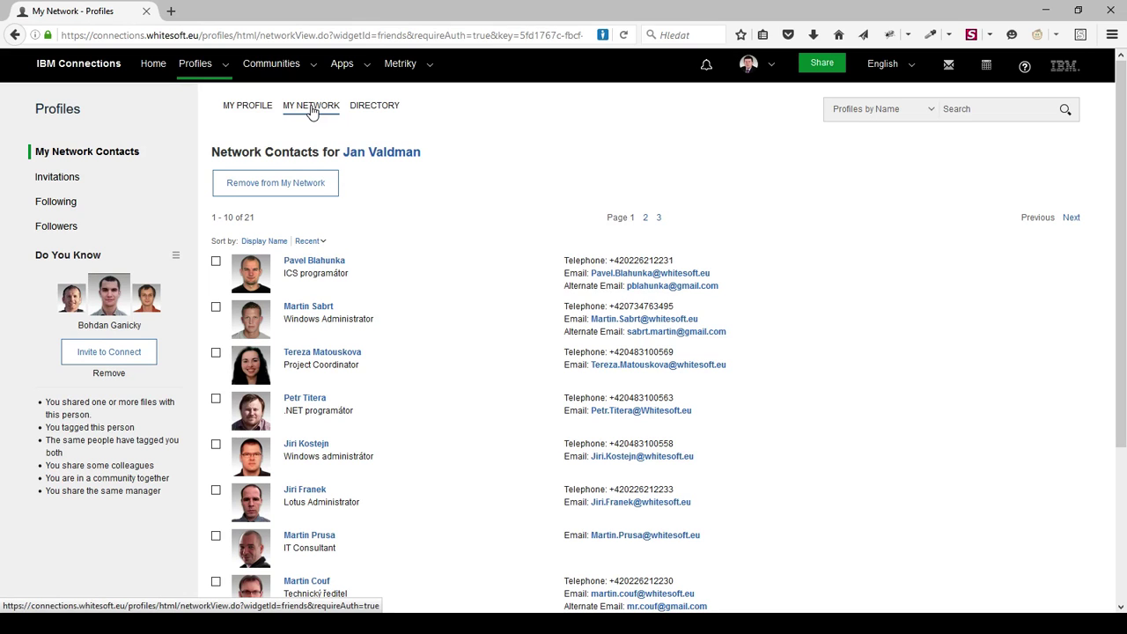
left_click(149, 301)
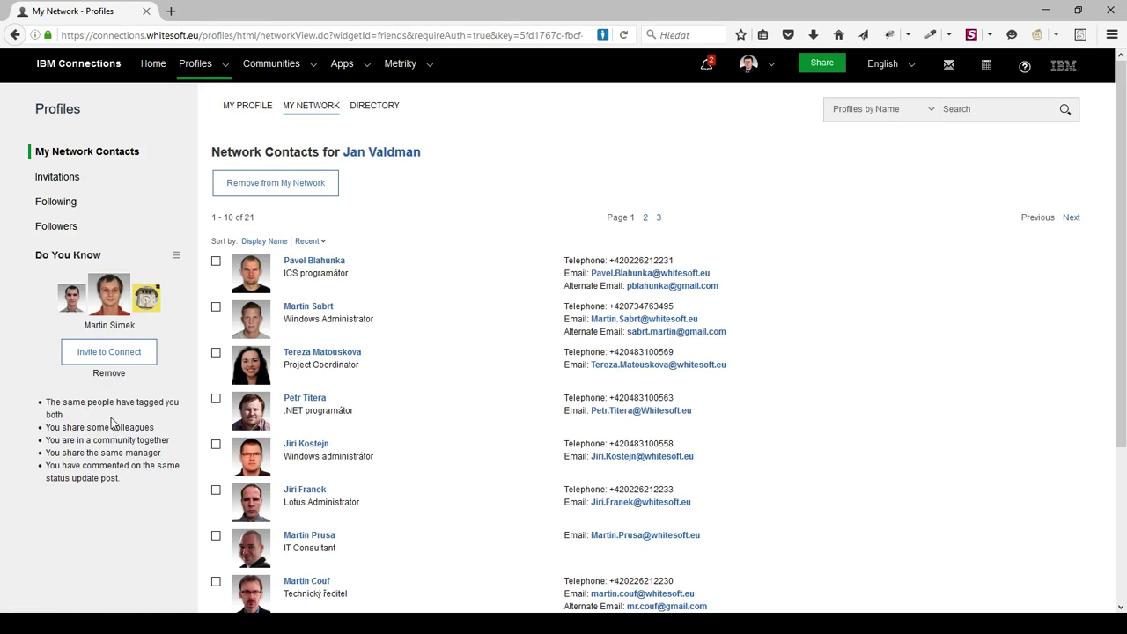
left_click(126, 356)
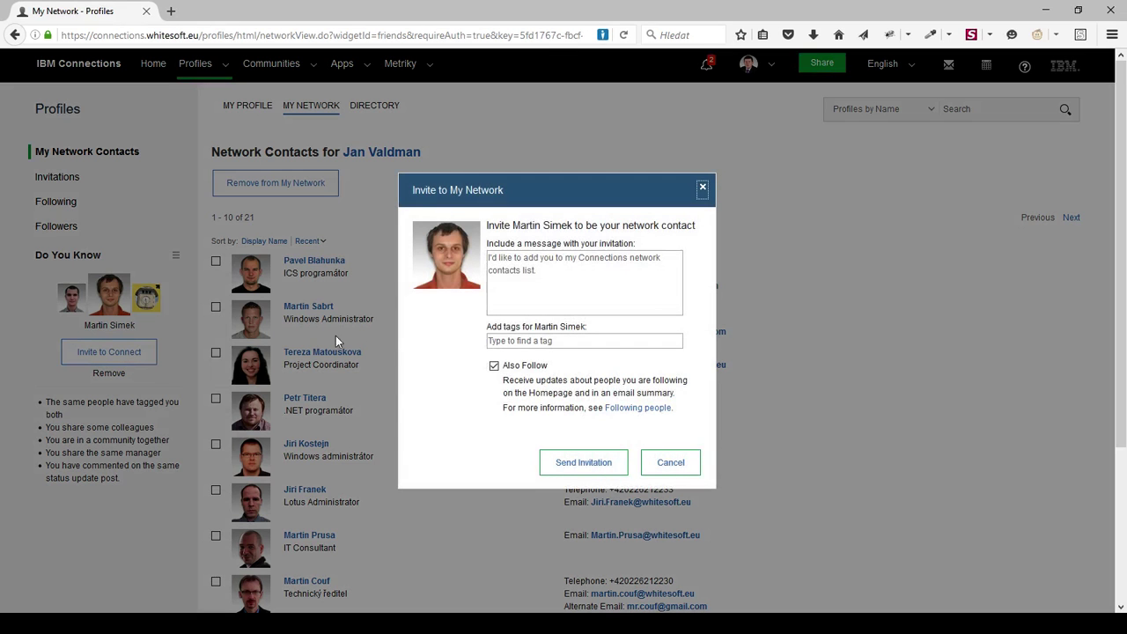
left_click(583, 465)
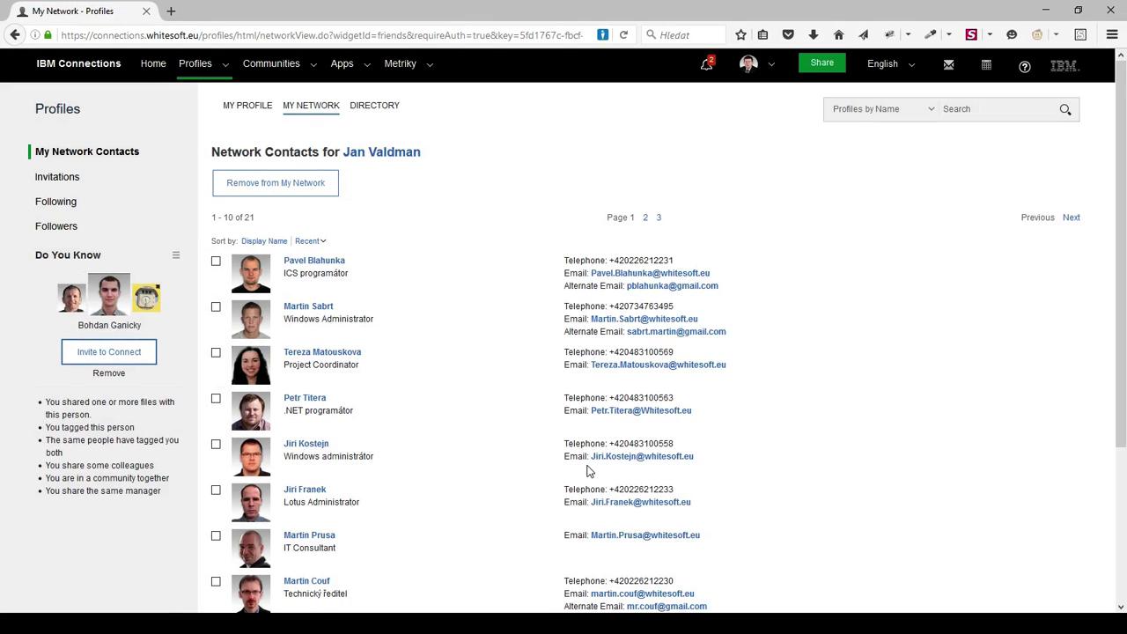
- Search the profiles directory for people matching "consul"
left_click(374, 108)
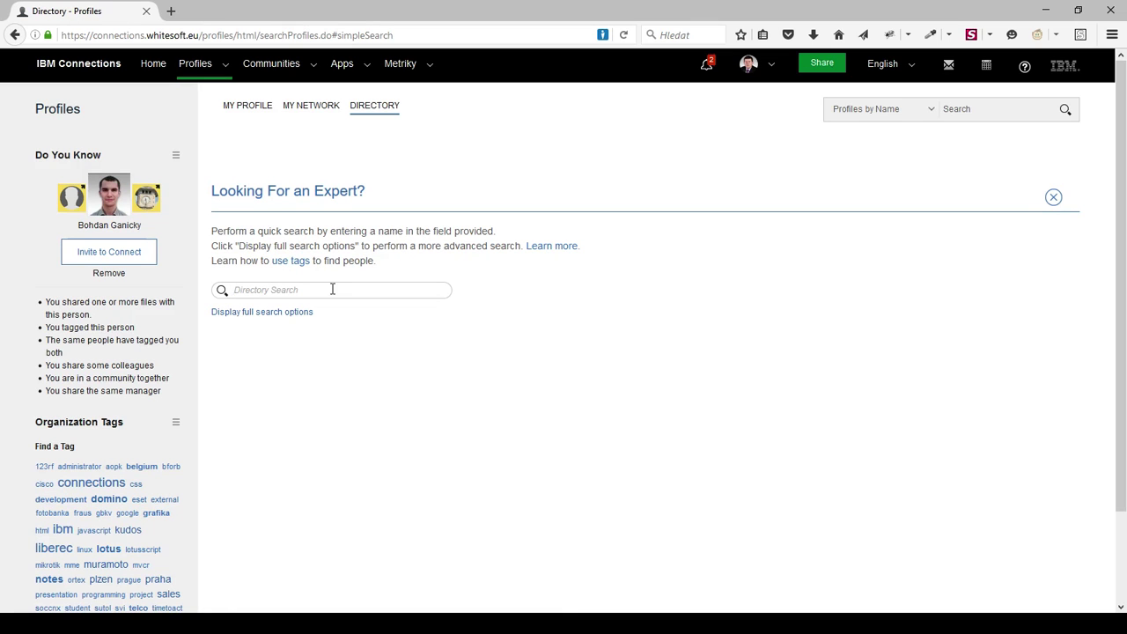
type("co")
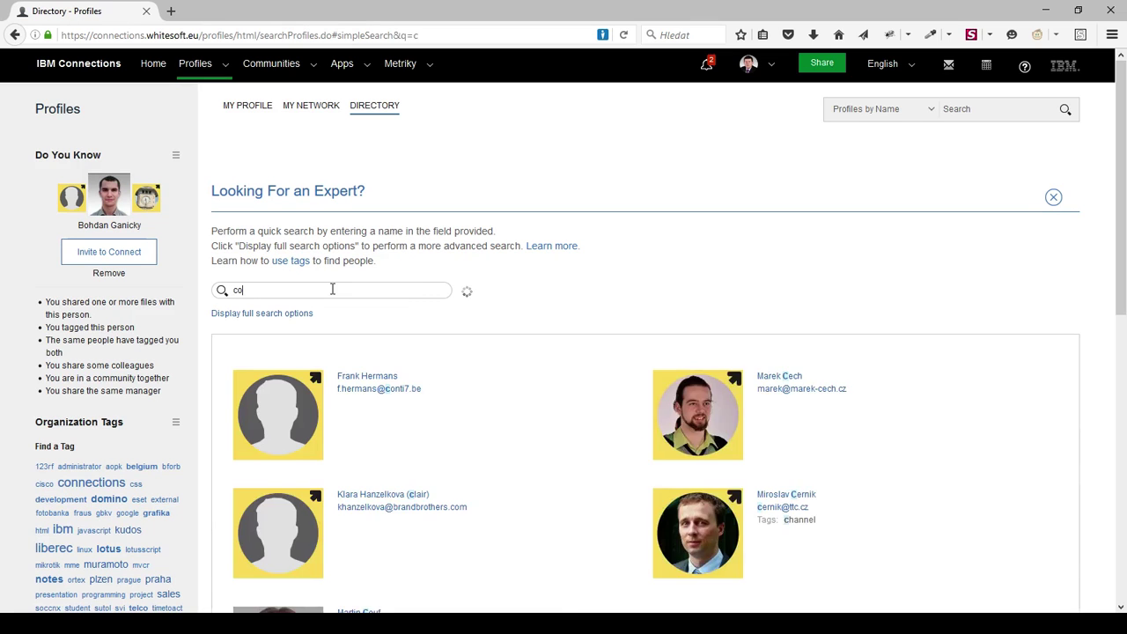
type("nsul")
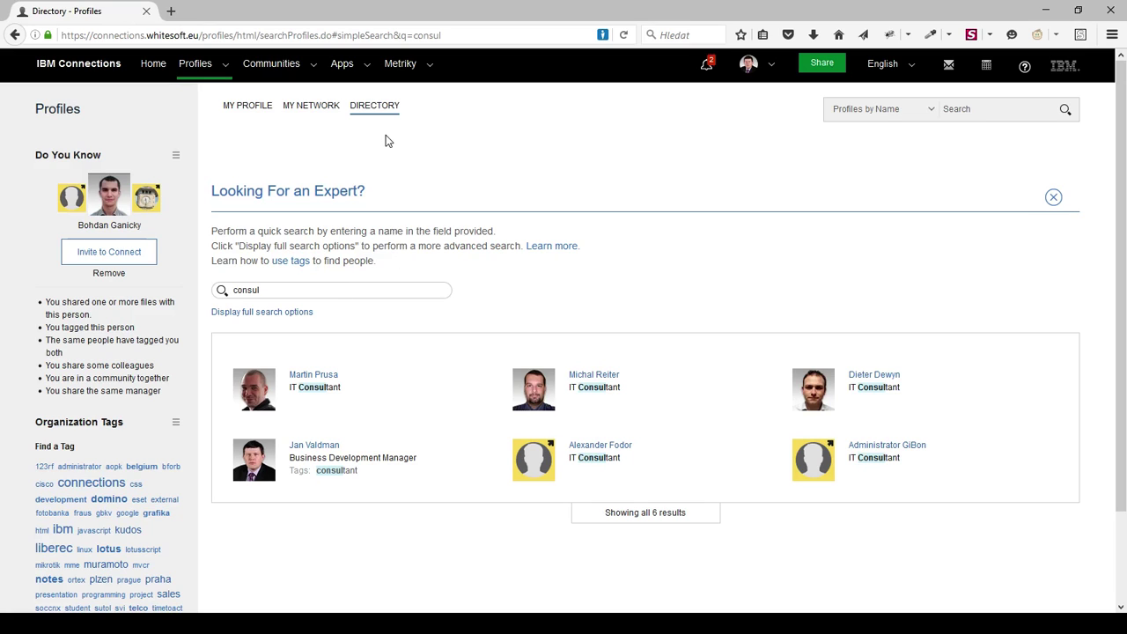
- Return to the home page and search all content for "connections training"
left_click(342, 63)
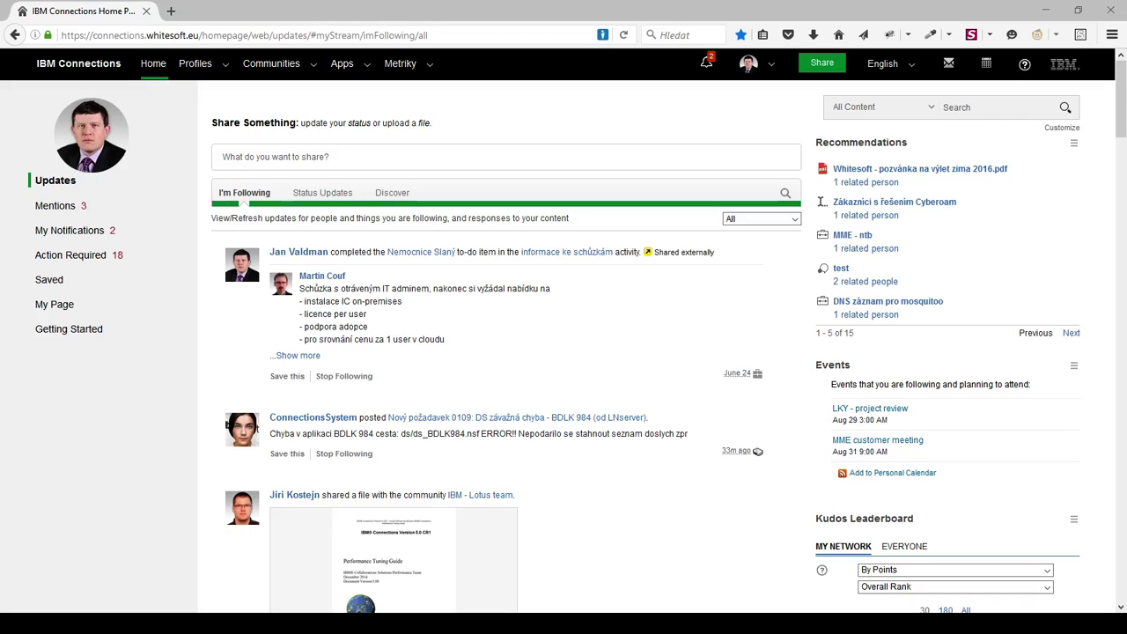
left_click(967, 107)
type("co")
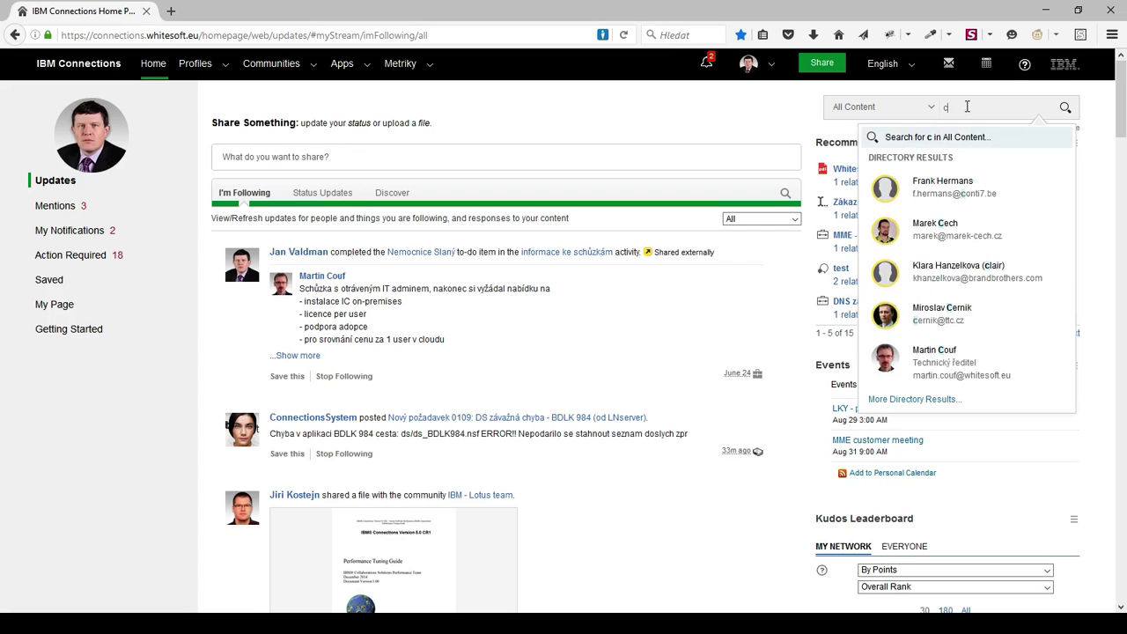
type("e")
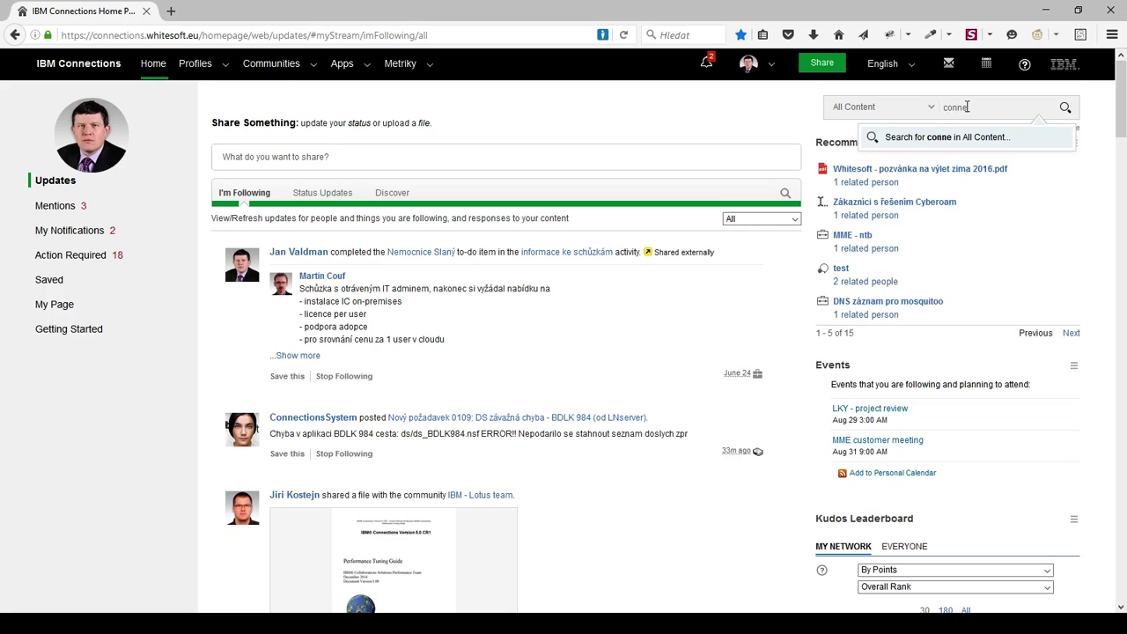
type("ct")
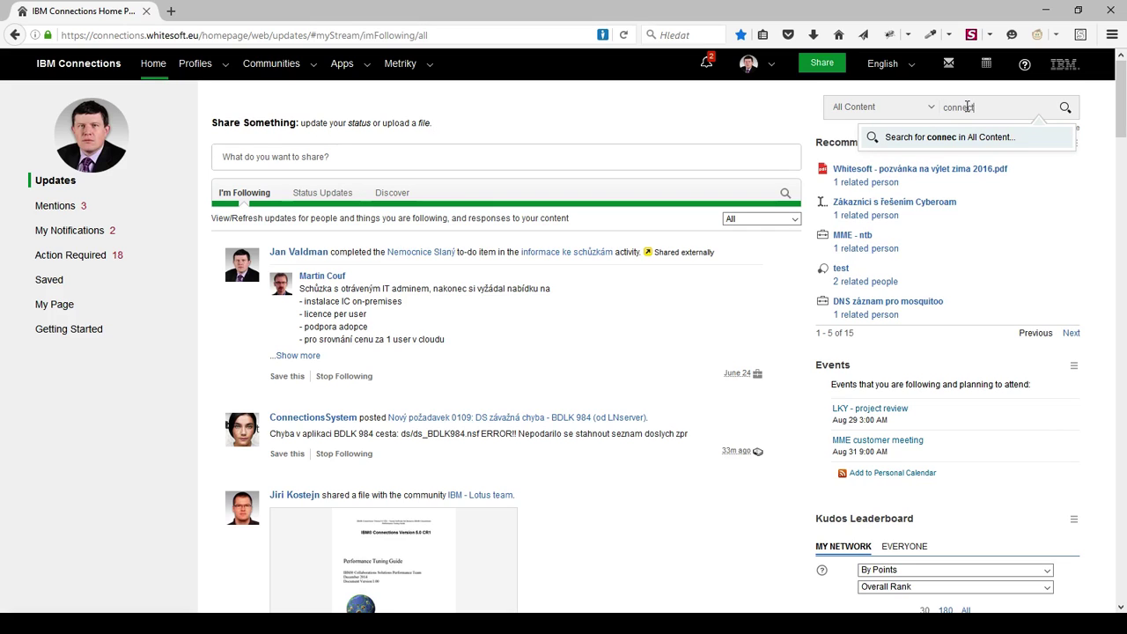
type("ions training")
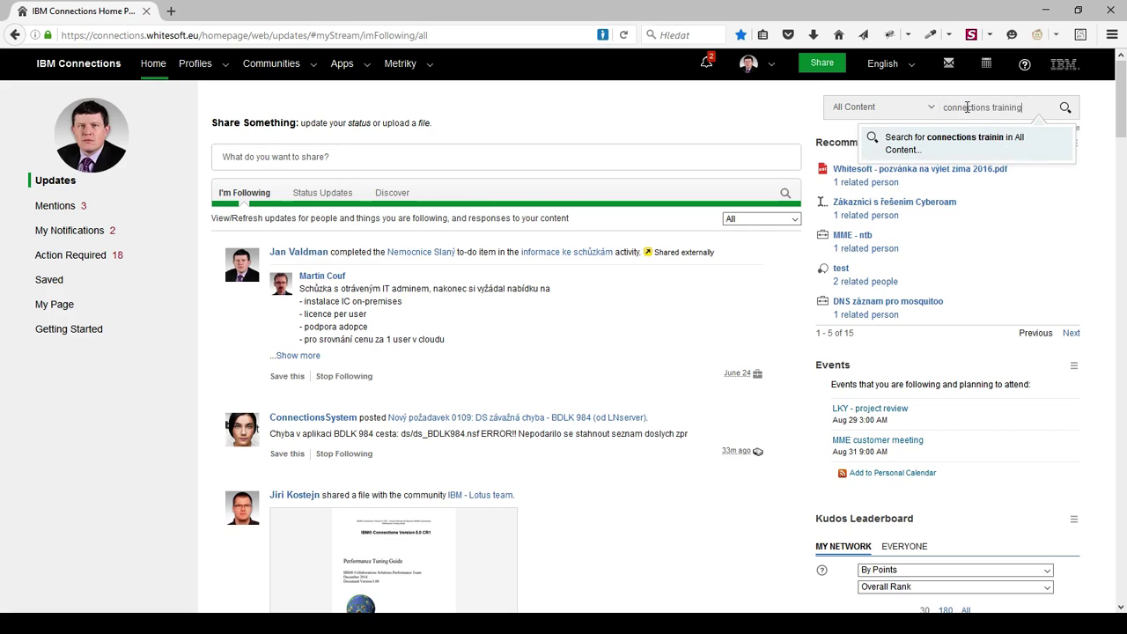
key("Return")
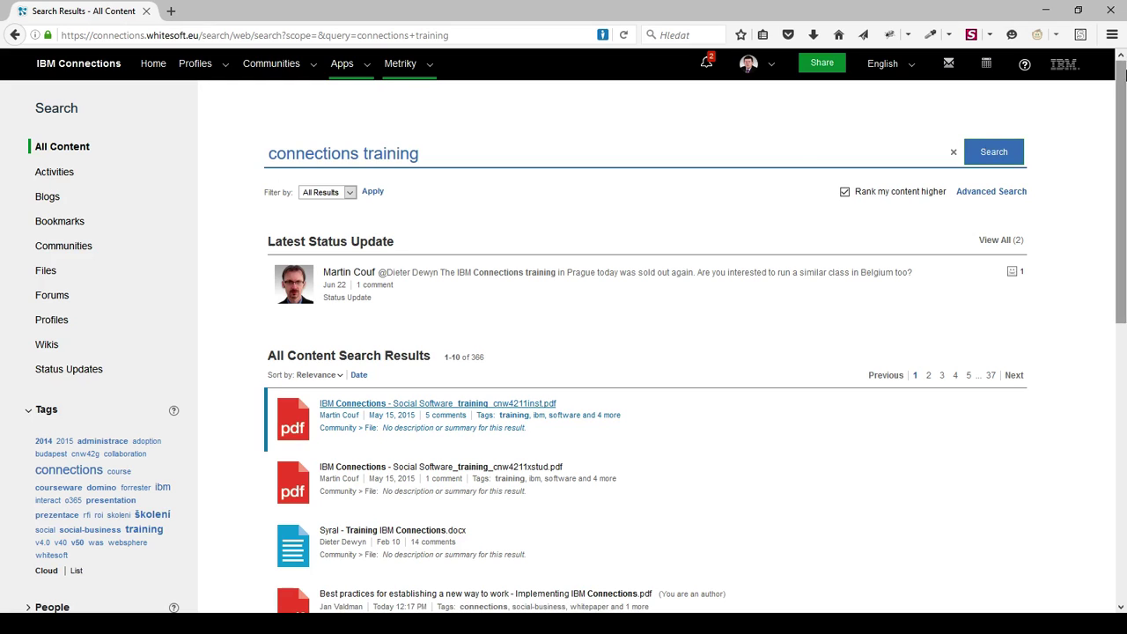
- Narrow the search results to files tagged "training" and dated 2016
left_click(151, 533)
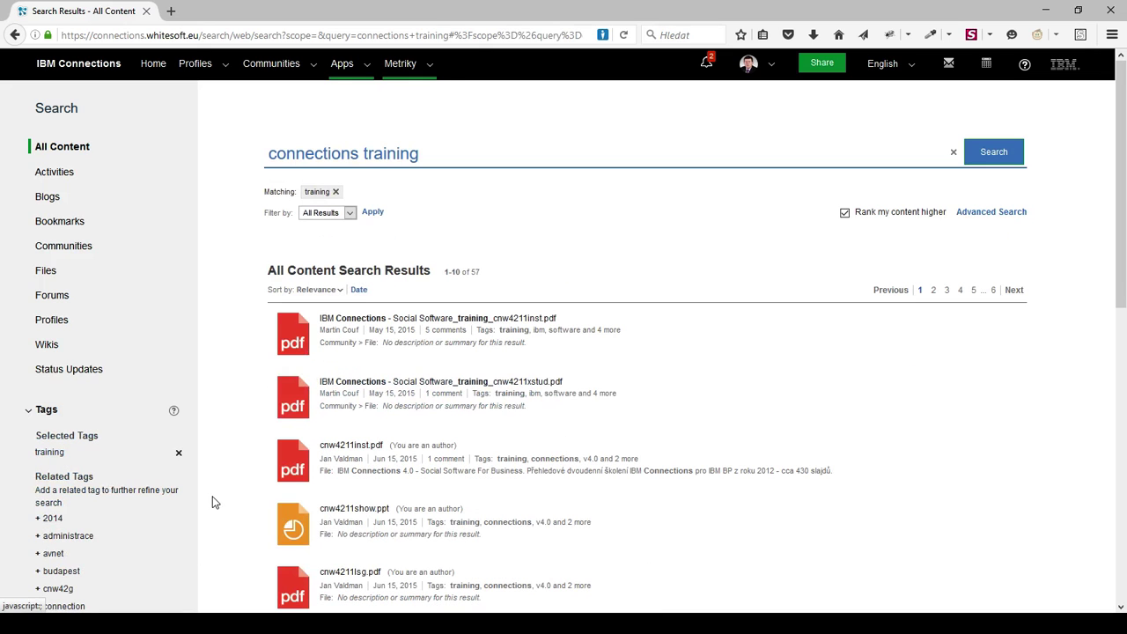
left_click(69, 283)
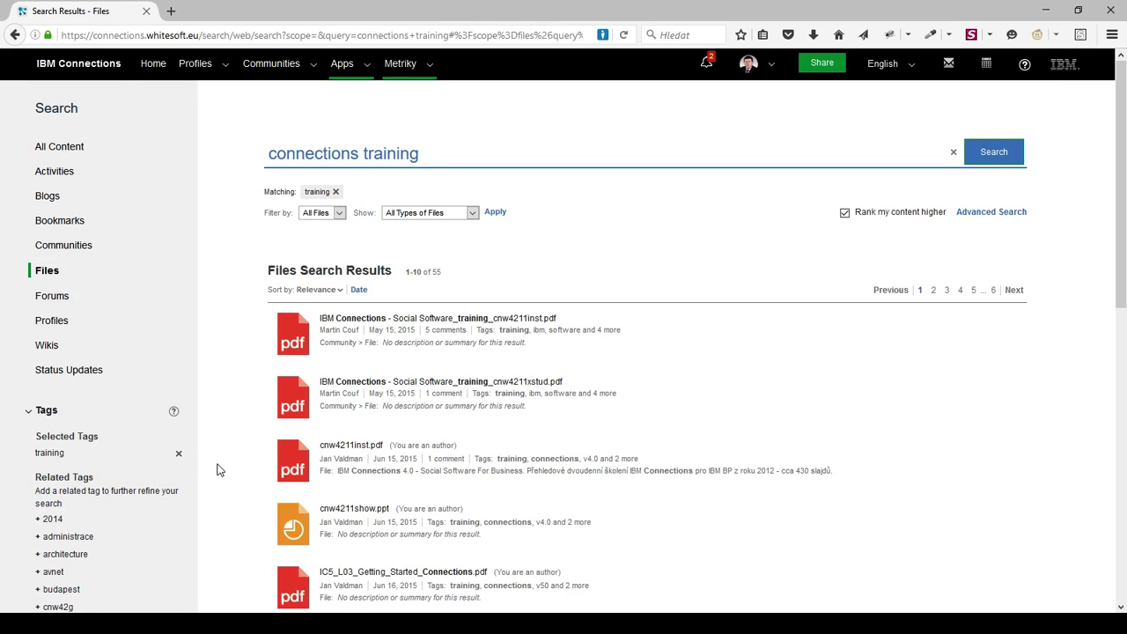
scroll(218, 469, "down", 4)
scroll(219, 469, "down", 4)
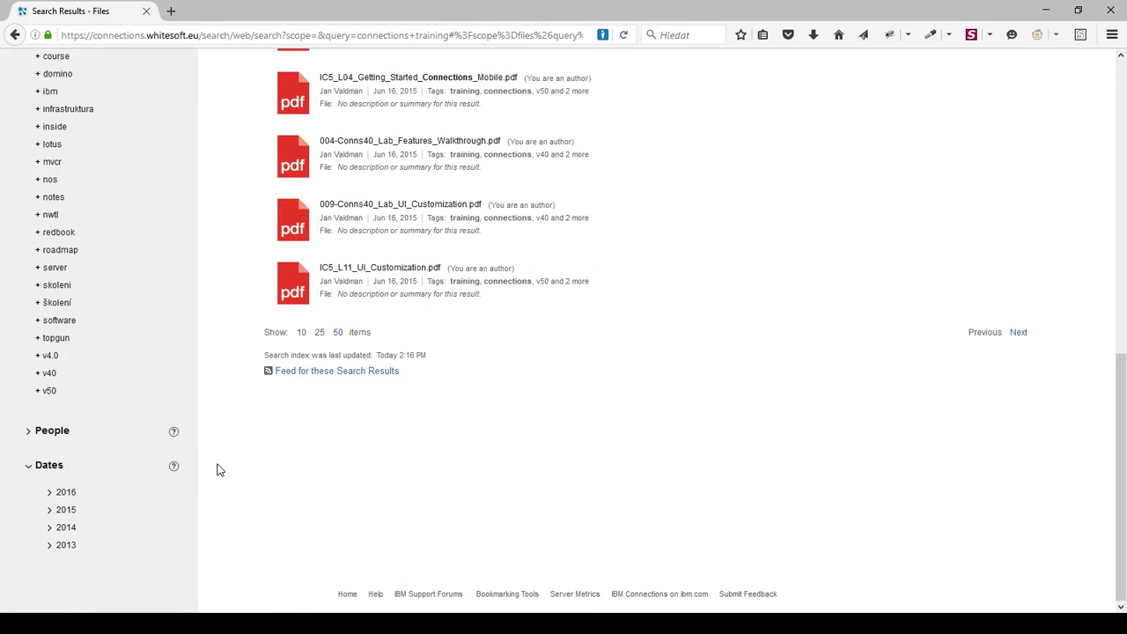
left_click(64, 493)
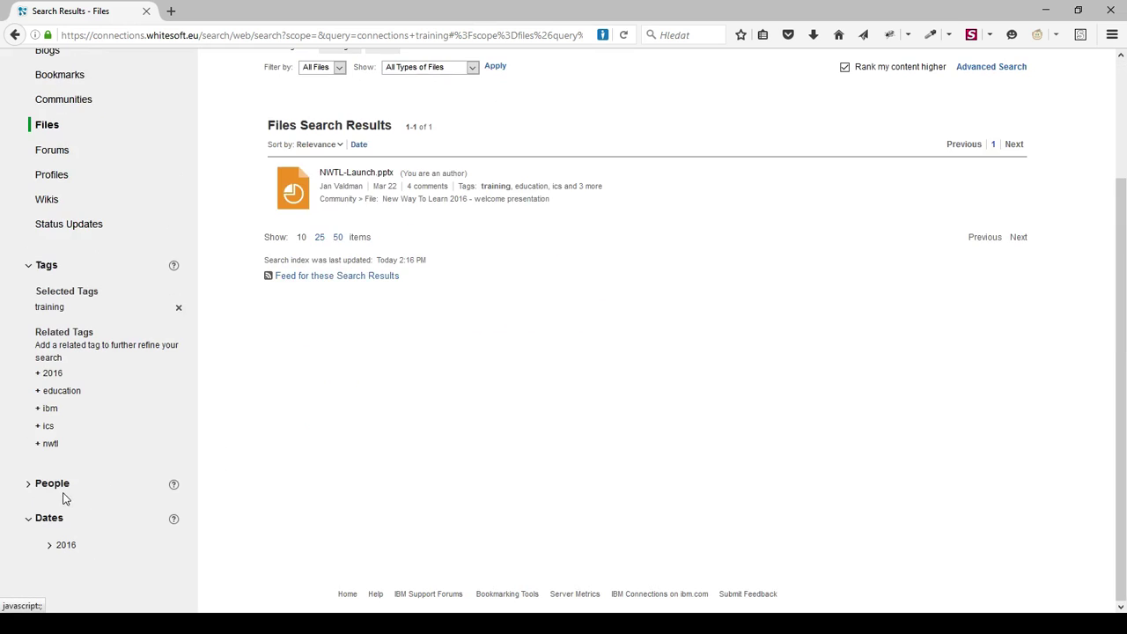
scroll(141, 463, "up", 2)
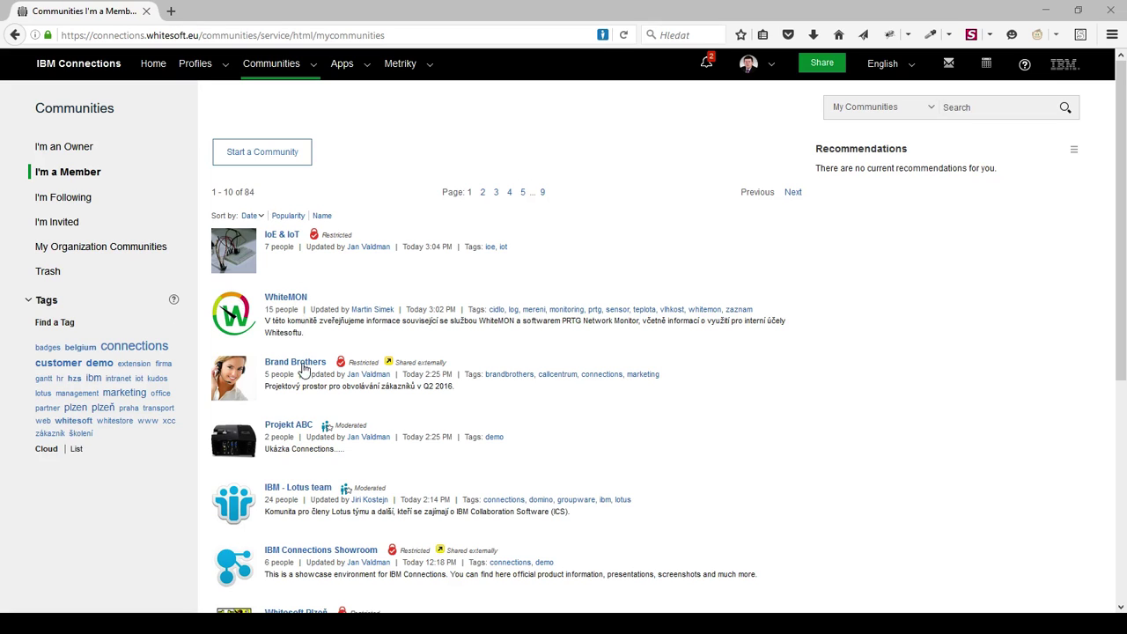
- Open the IBM Connections Showroom community and look through its overview, including the document library, Q&A and bookmarks
left_click(319, 555)
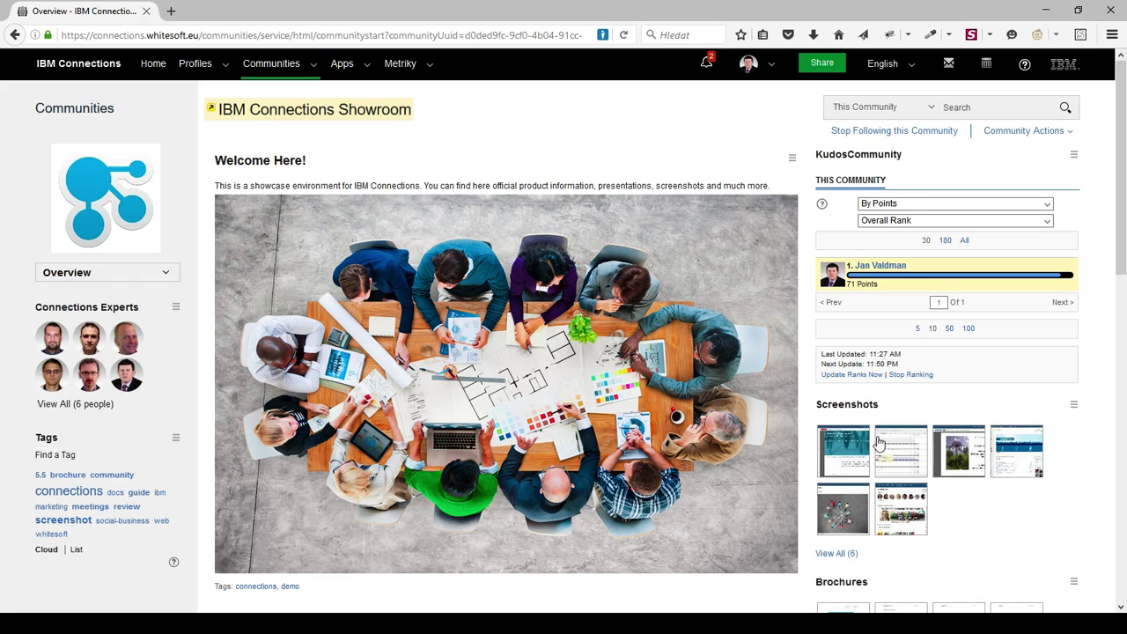
scroll(889, 439, "down", 3)
scroll(898, 449, "down", 2)
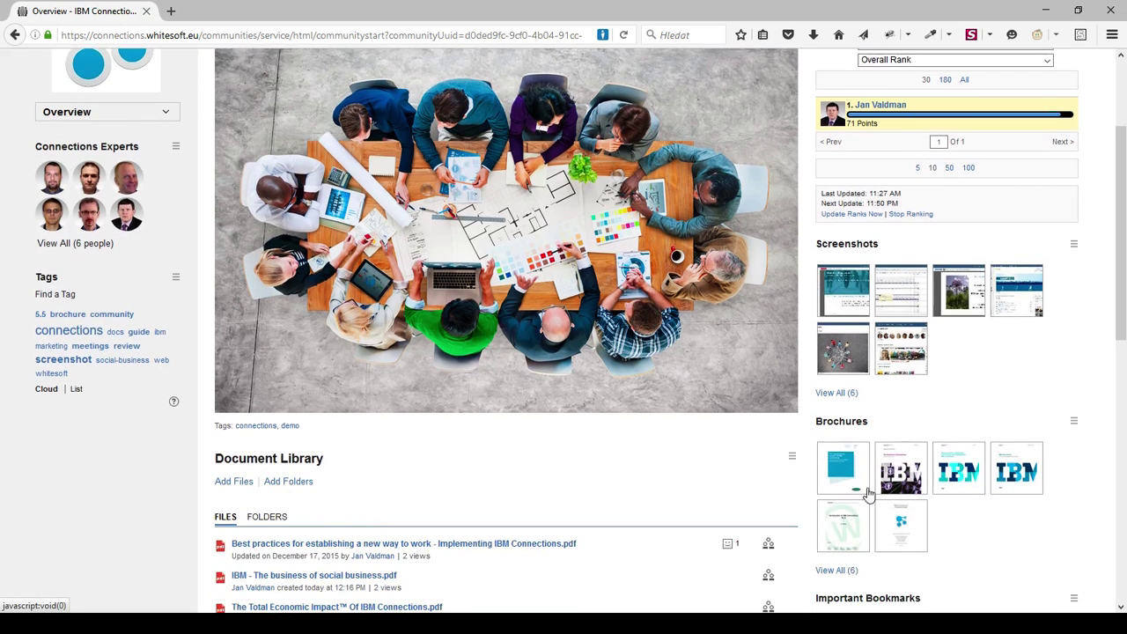
scroll(901, 495, "down", 1)
scroll(902, 494, "down", 2)
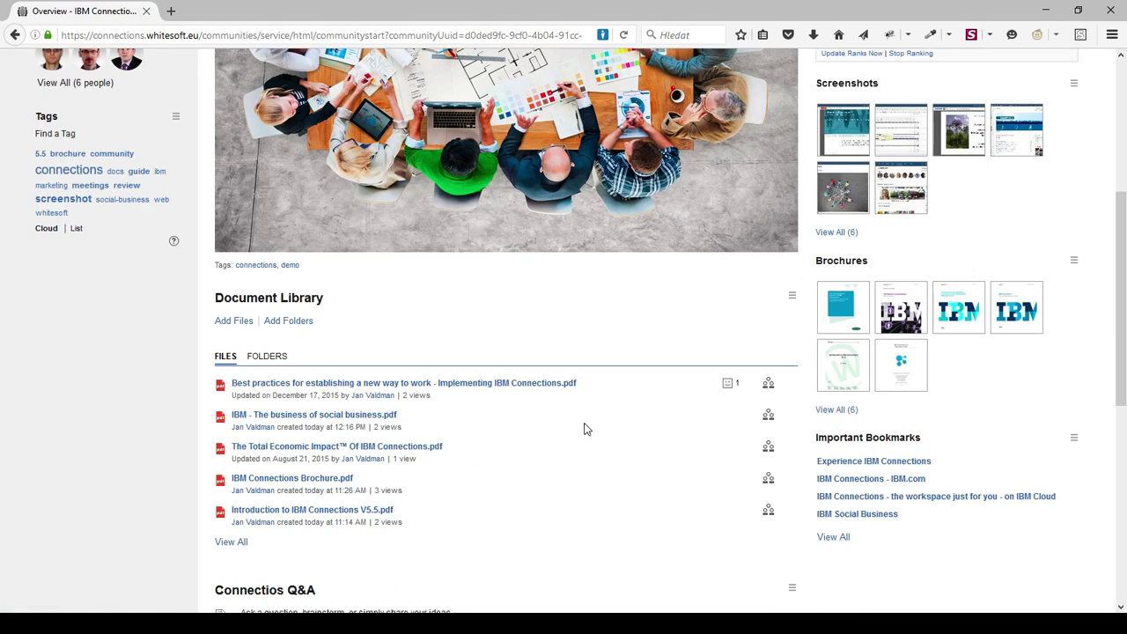
scroll(468, 423, "down", 4)
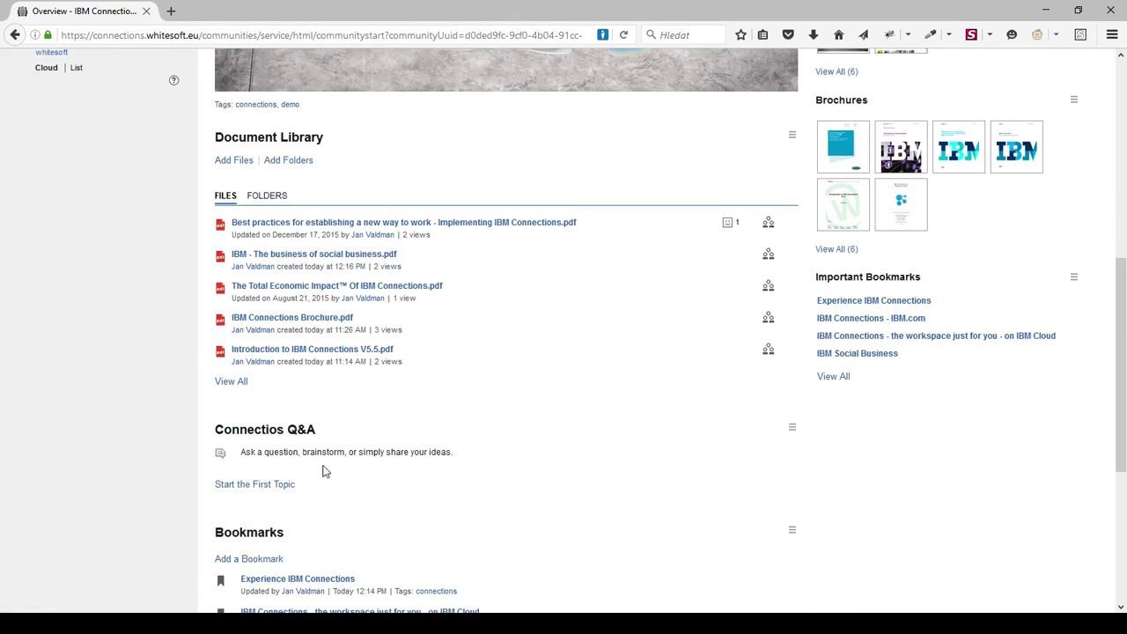
scroll(496, 513, "down", 2)
scroll(478, 528, "down", 2)
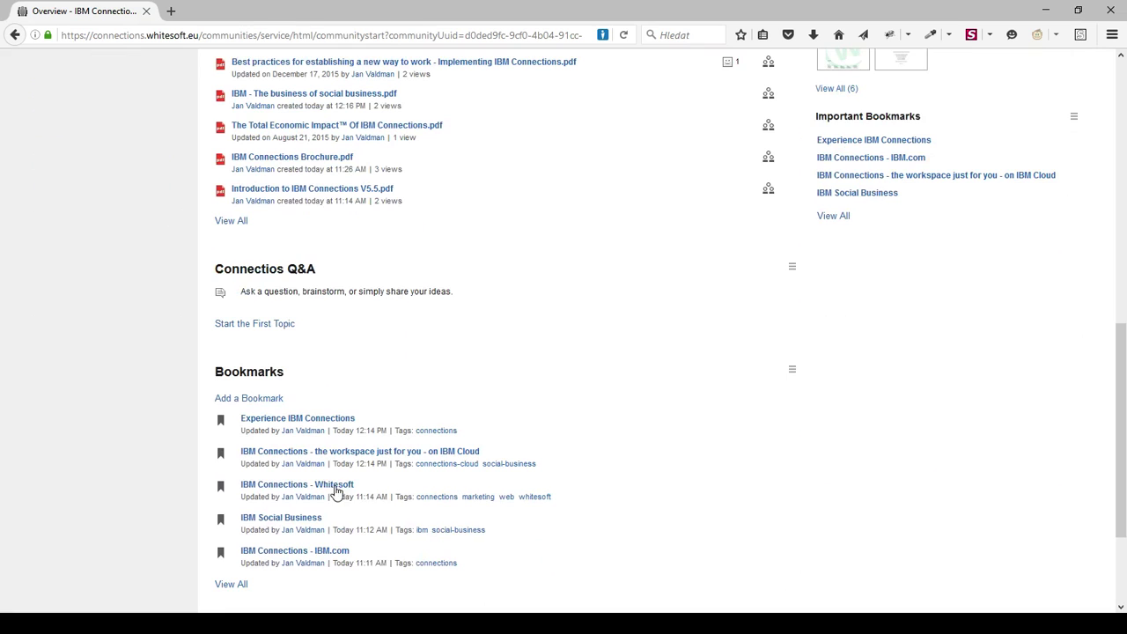
scroll(403, 427, "up", 8)
scroll(401, 425, "up", 8)
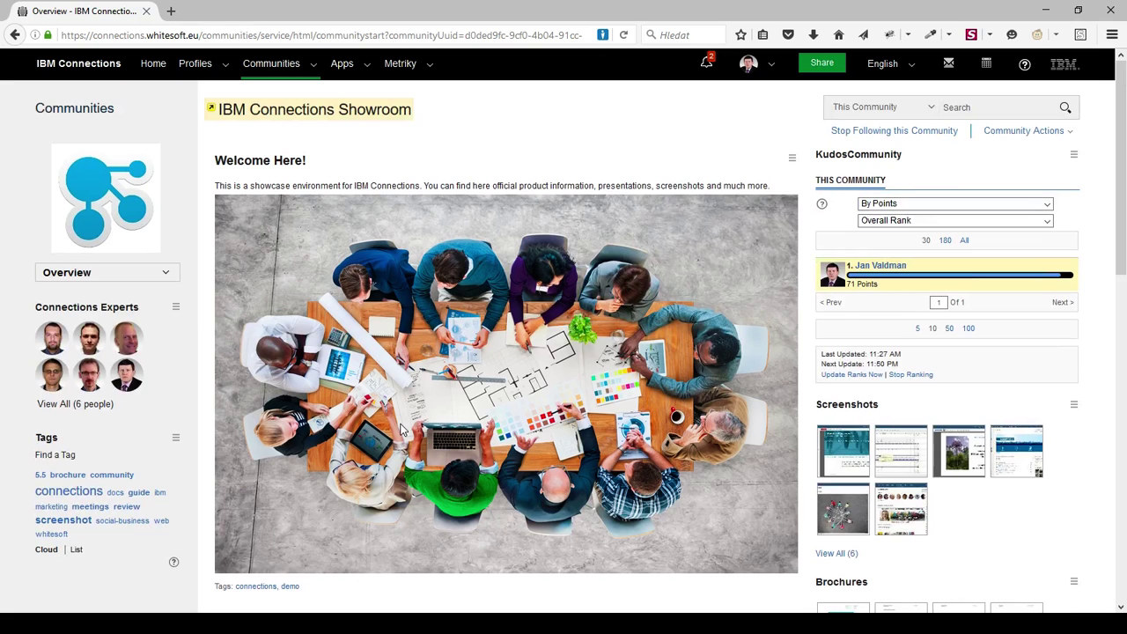
- Display the list of communities you own
left_click(304, 76)
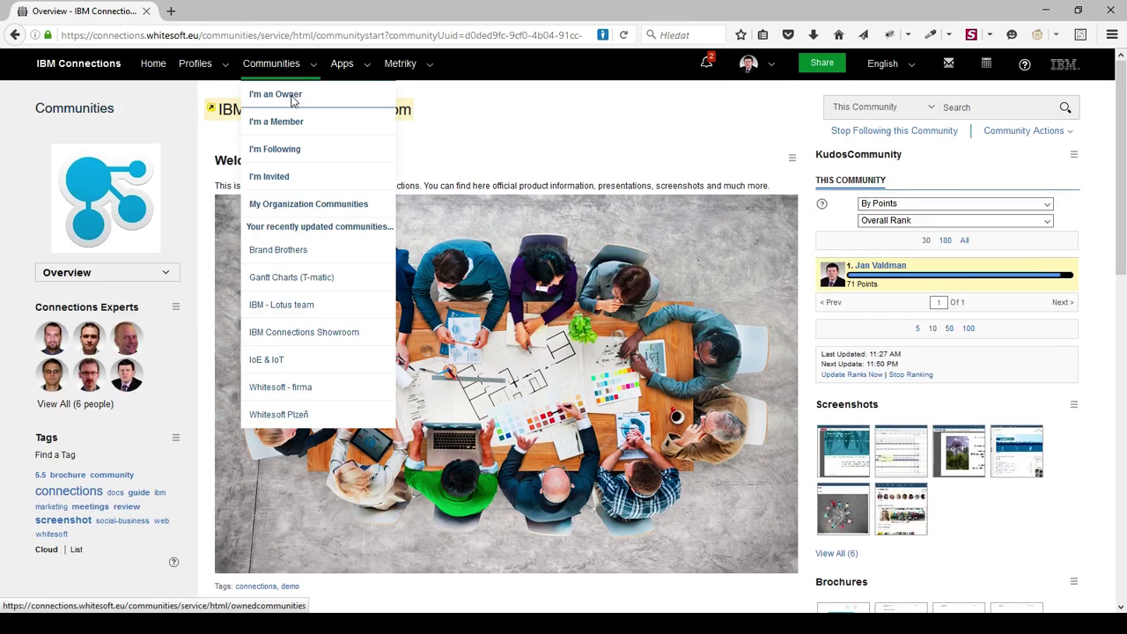
left_click(293, 97)
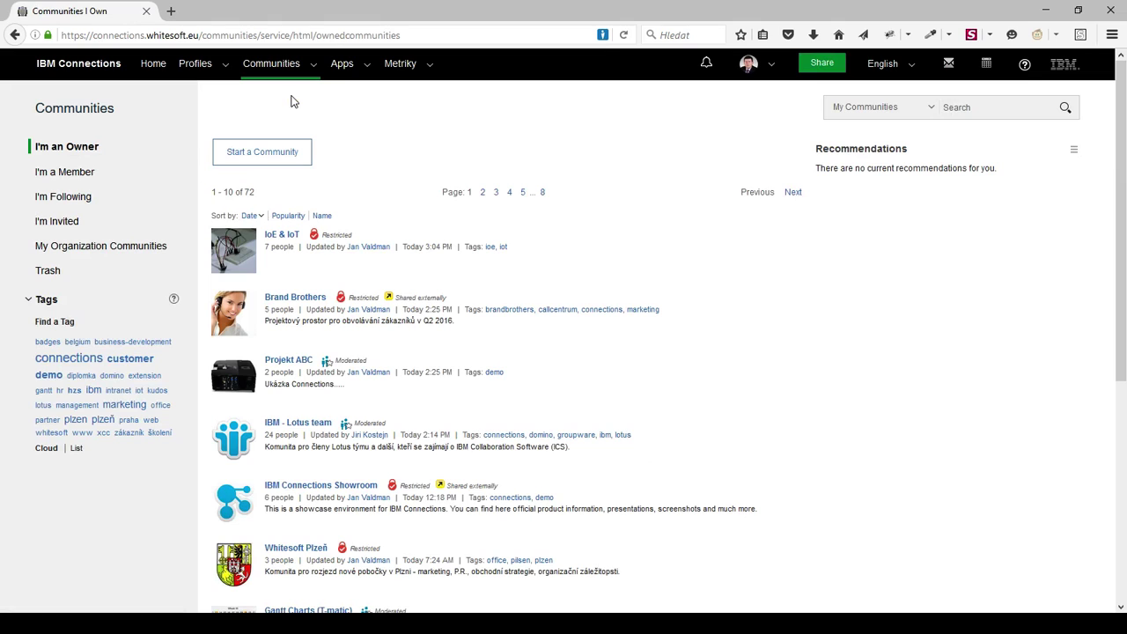
- Start a new community named "A new office in Prague" with Restricted access
left_click(273, 159)
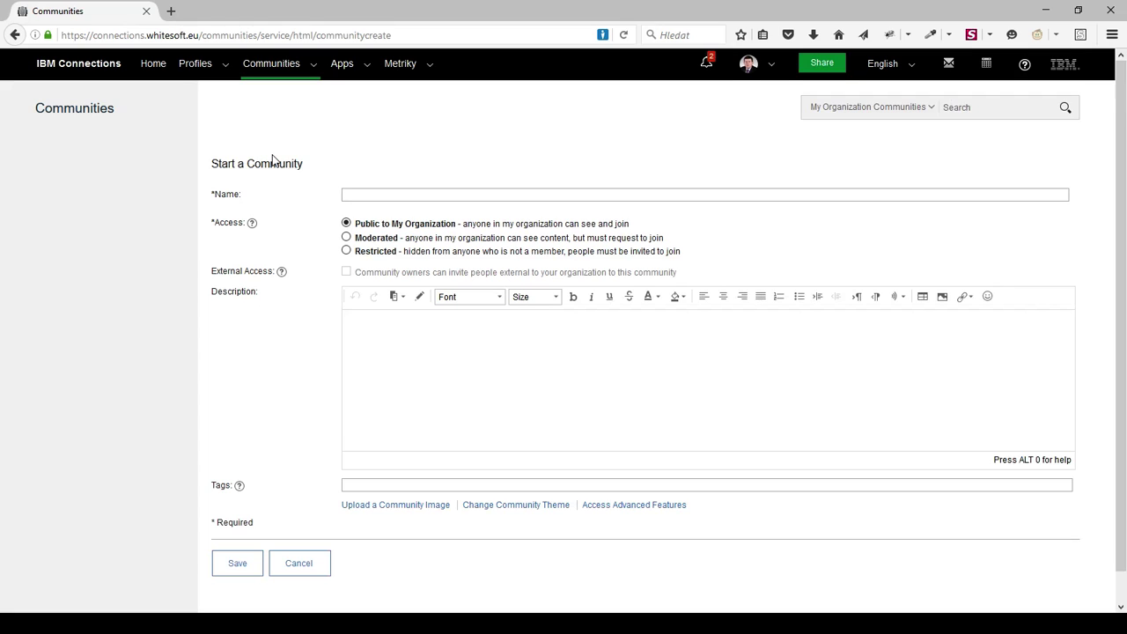
type("A new office in Prague")
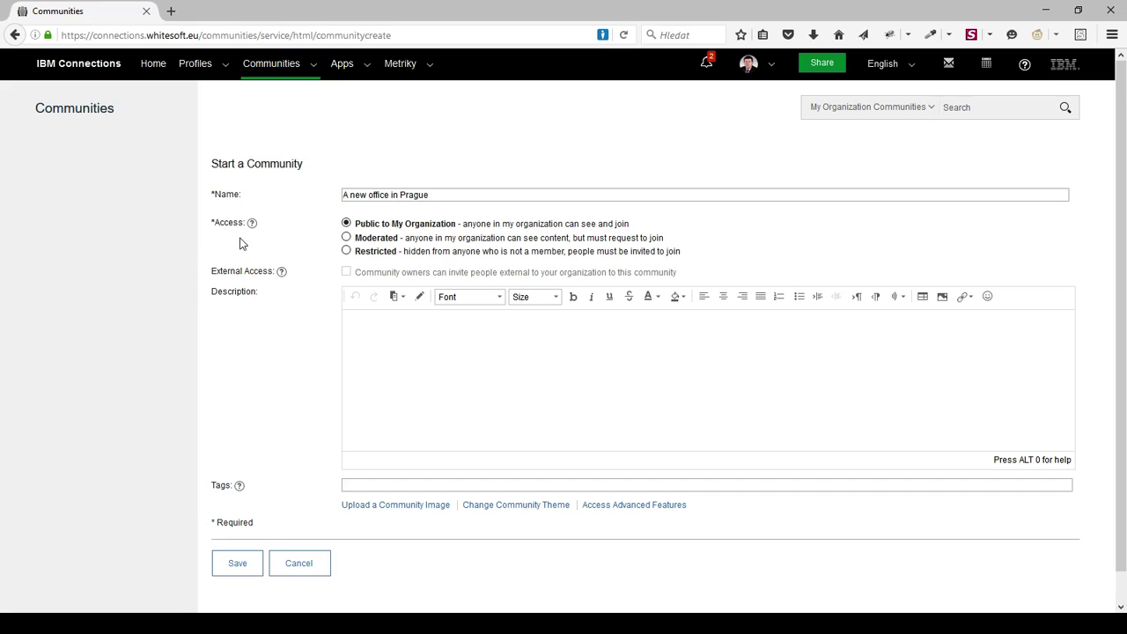
left_click(346, 252)
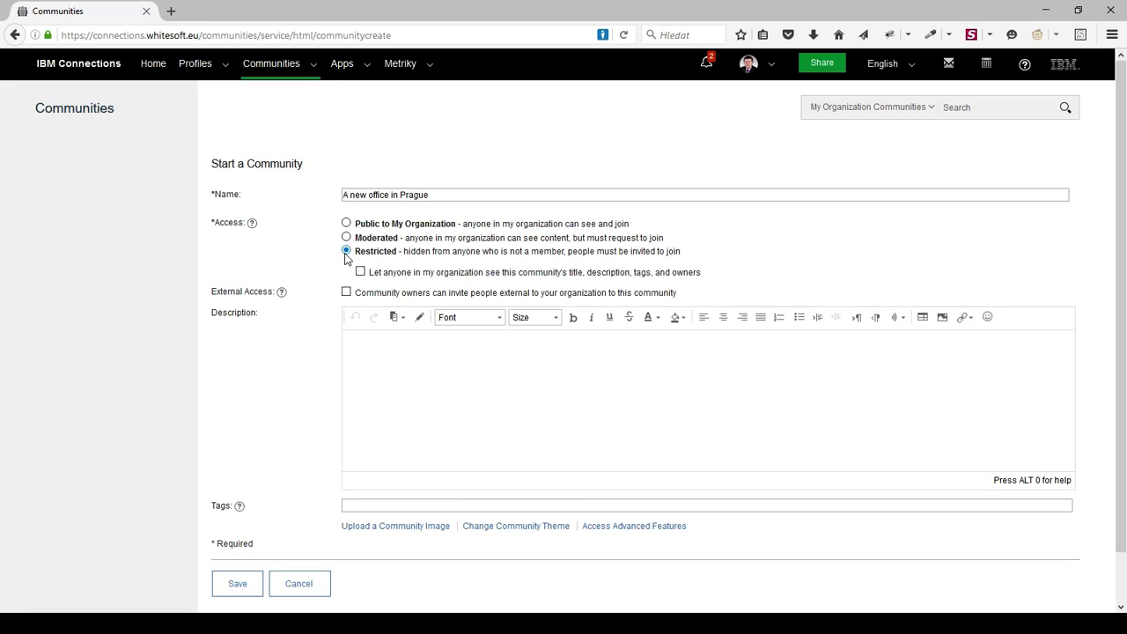
- Enter the community description "We plan to open a new office in October in Prague. Here we will share all documents, plans and tasks."
left_click(373, 356)
scroll(374, 356, "down", 1)
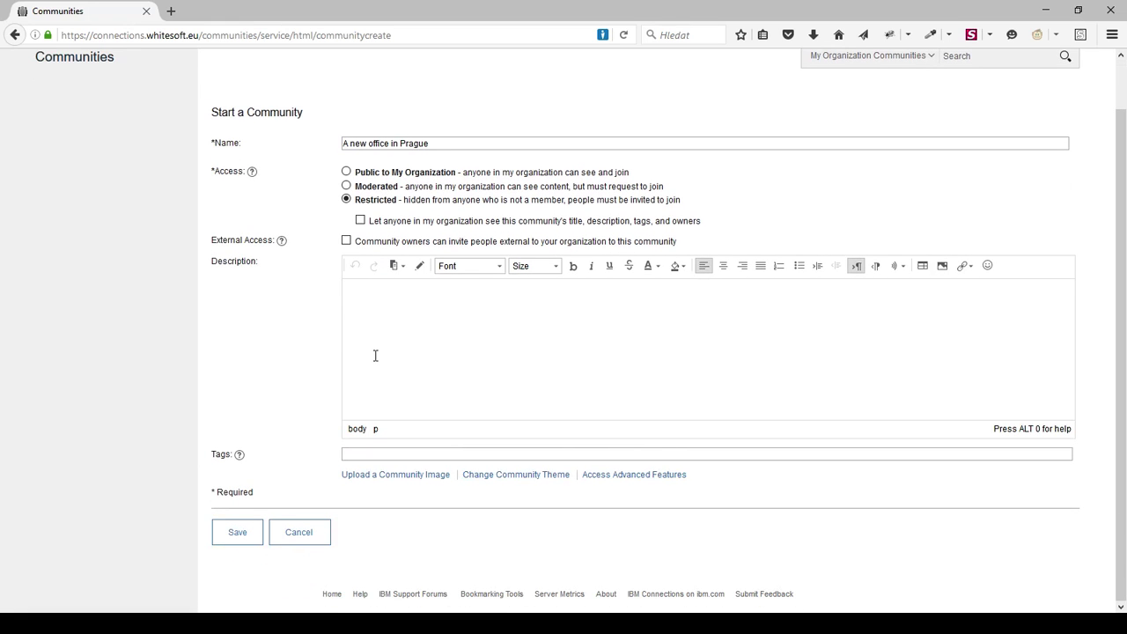
type("We plan to open a new office in ")
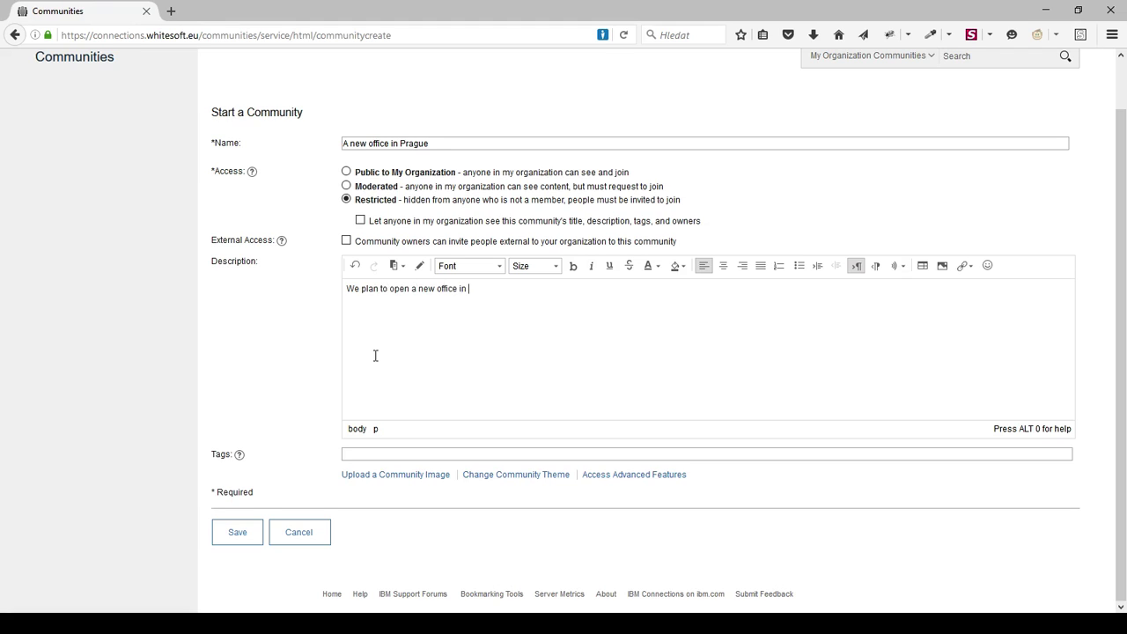
type("October in Prague. Here we will share all")
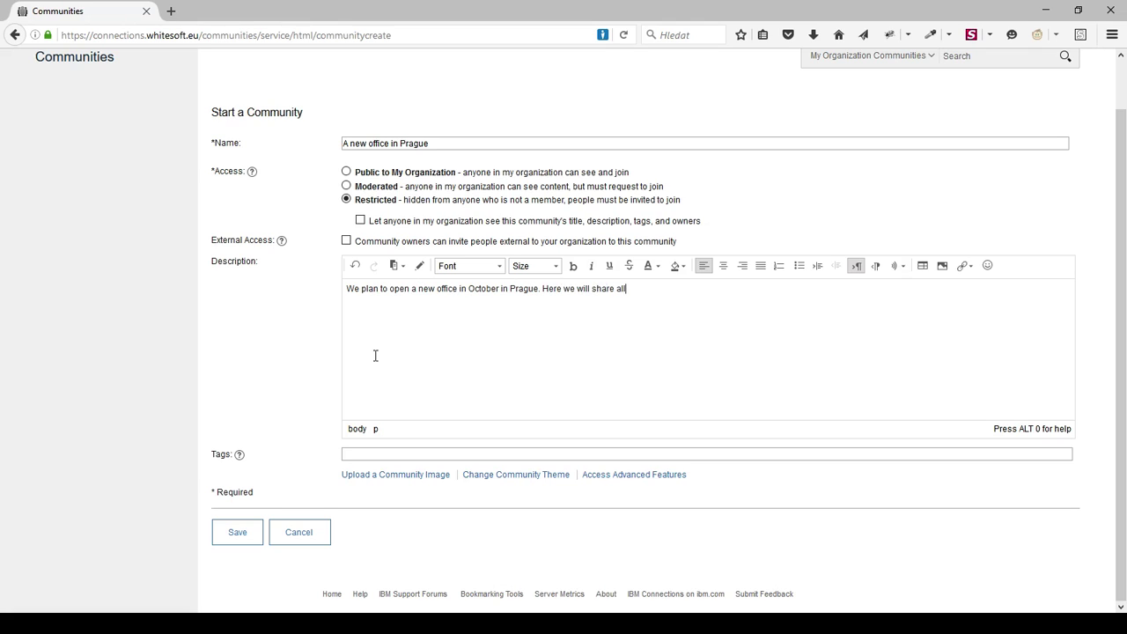
type(" documents.")
type(" plans and tasks")
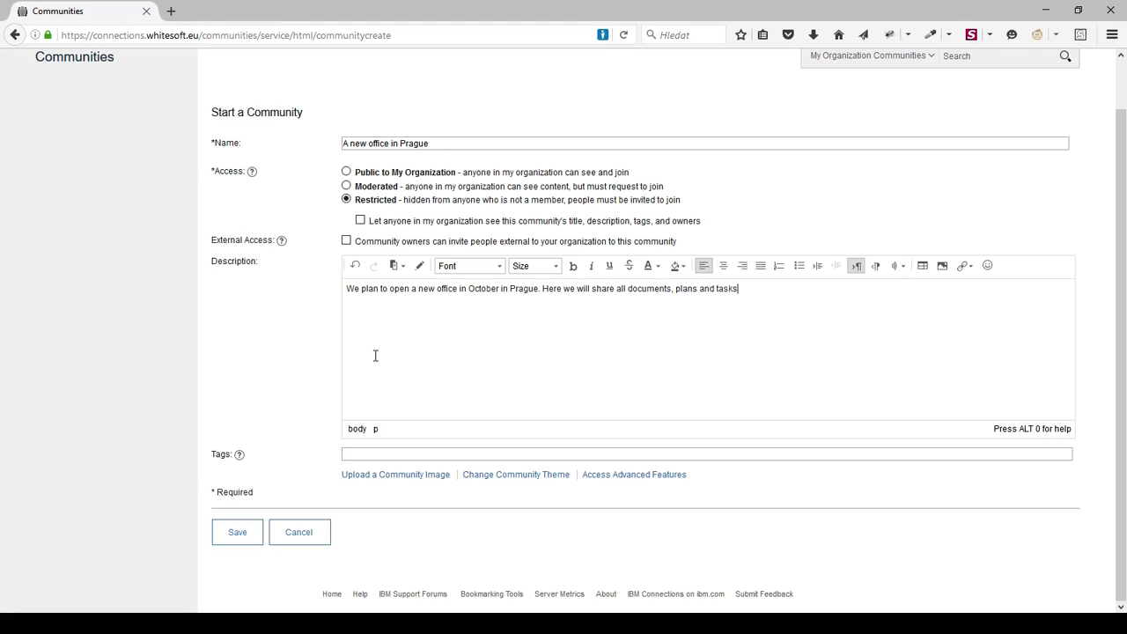
type(".")
- Create the community with the tags prague, praha and office, and dismiss its "Build your Community!" notice
left_click(365, 453)
type("prague praha office")
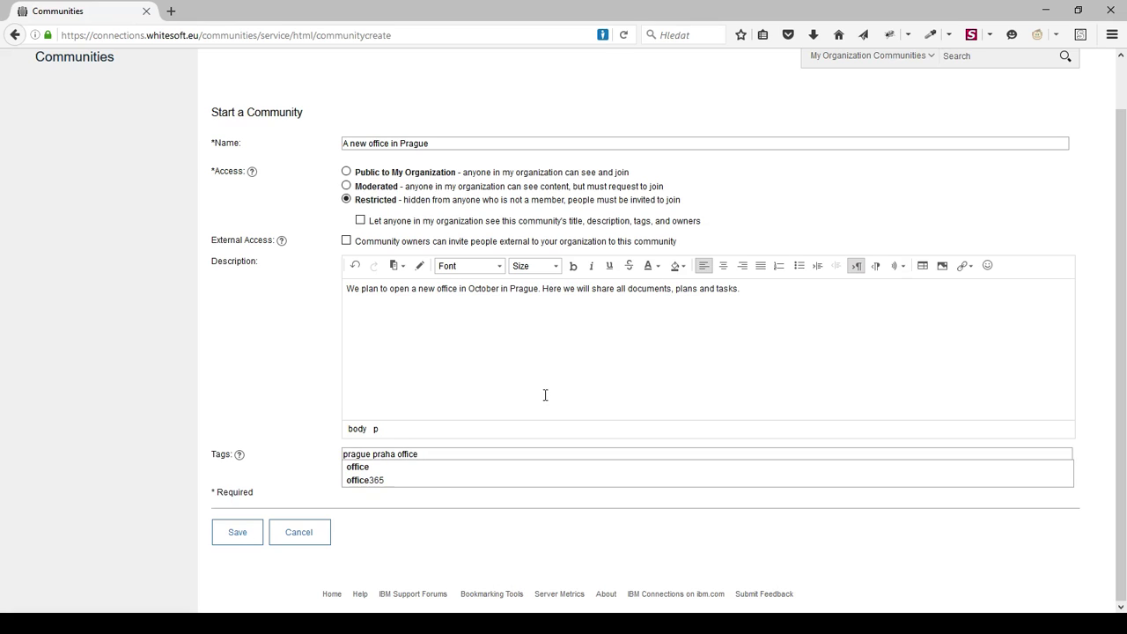
left_click(435, 470)
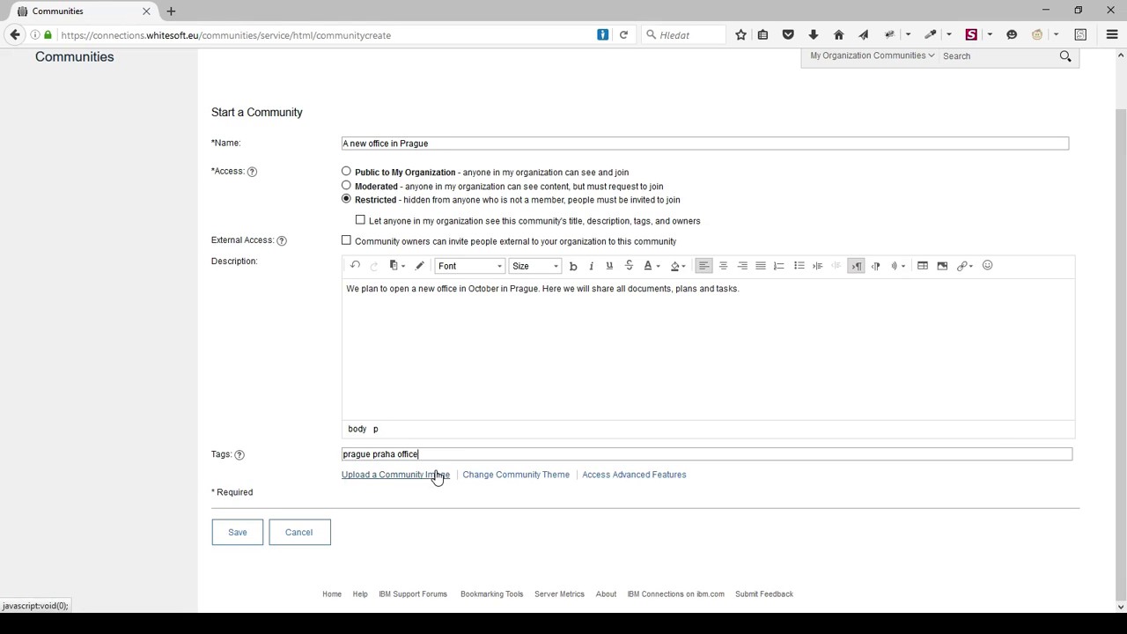
left_click(245, 540)
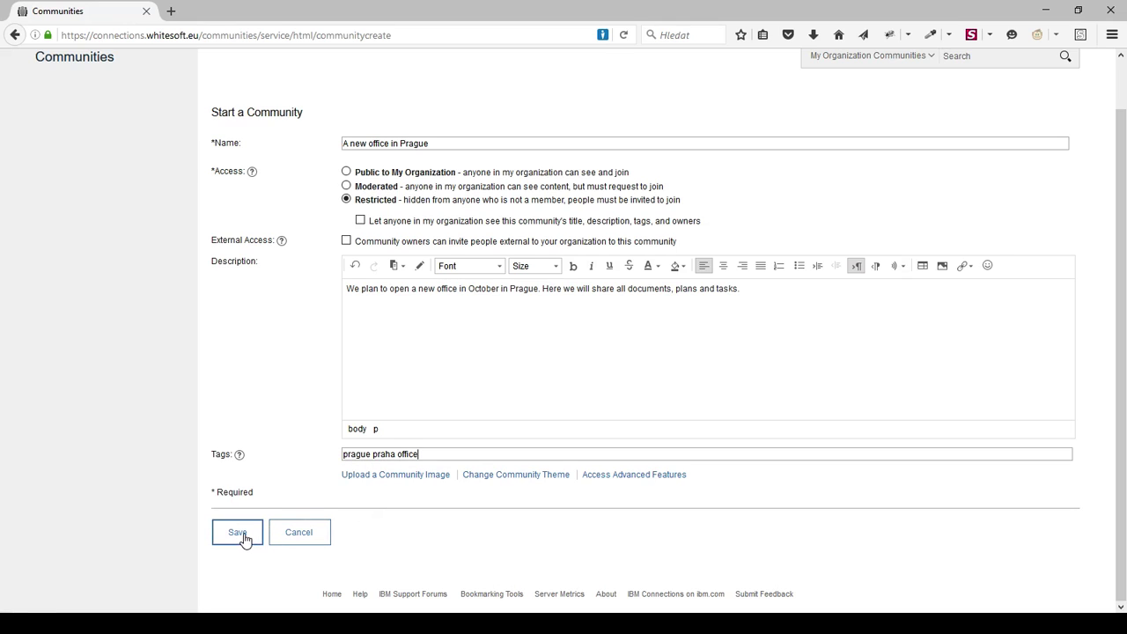
left_click(245, 540)
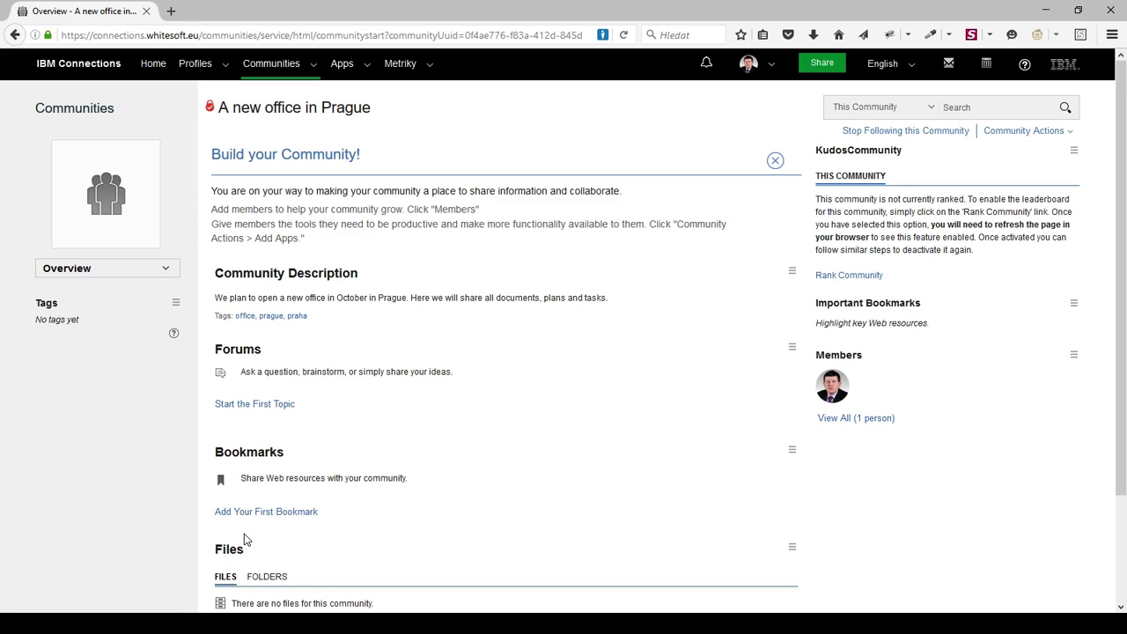
left_click(774, 160)
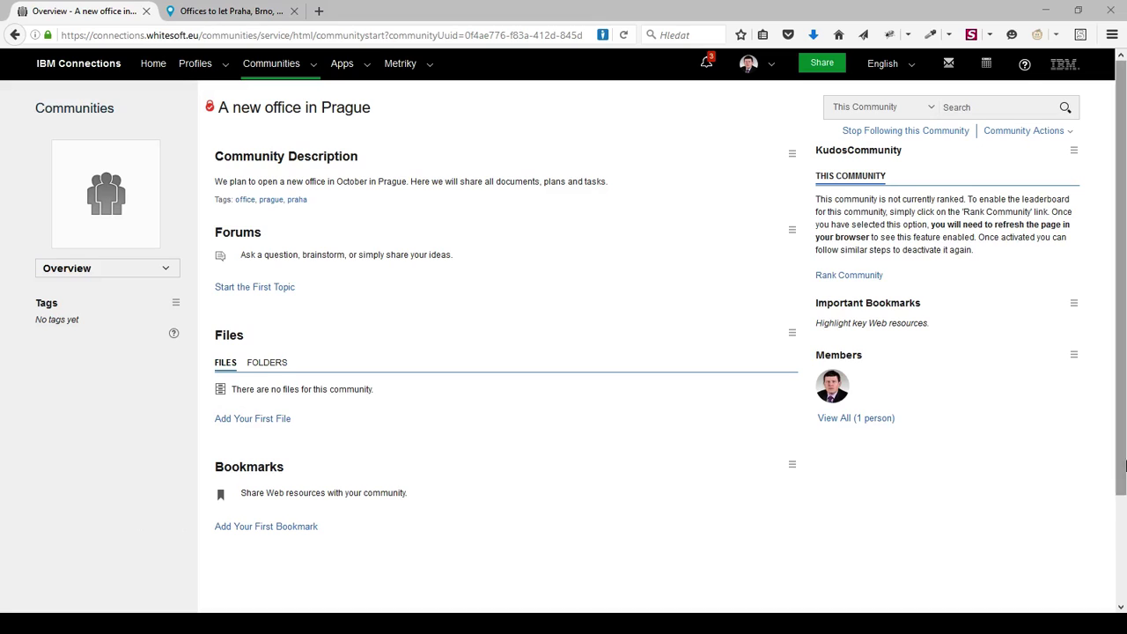
- Edit the community to use PRG.png from the DEMO folder as its image, and save the change
left_click(1045, 132)
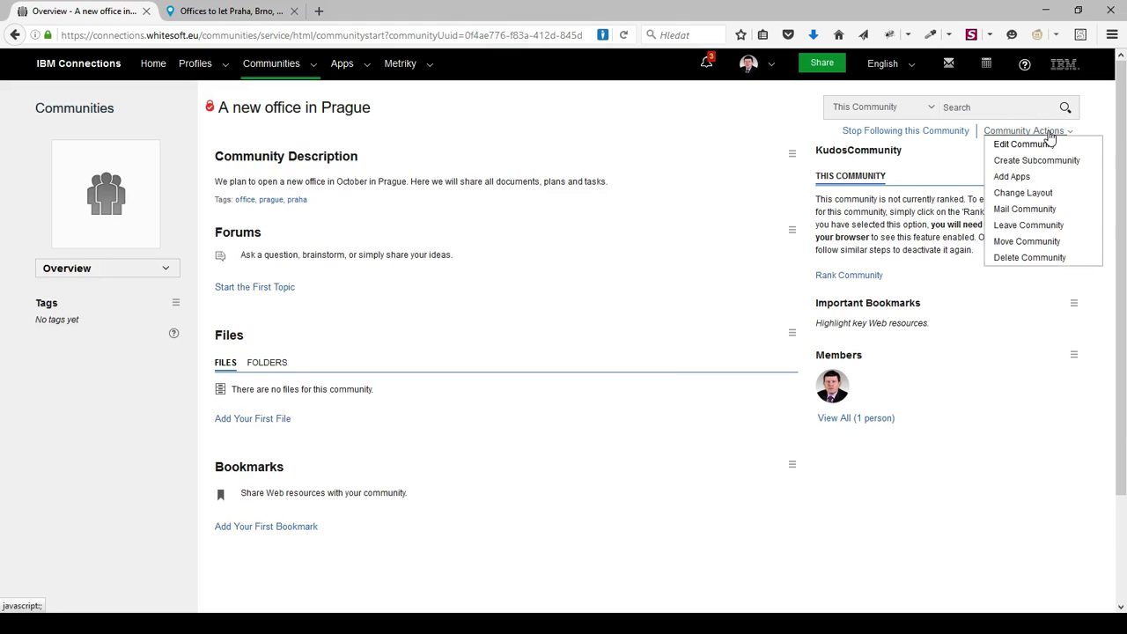
left_click(1030, 145)
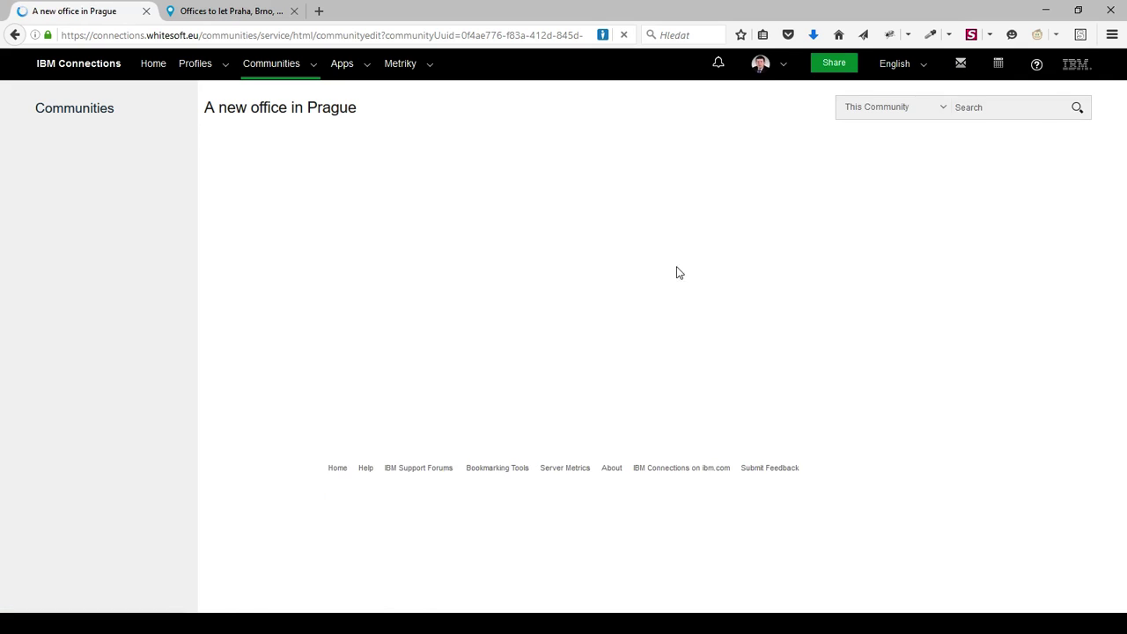
scroll(300, 449, "down", 3)
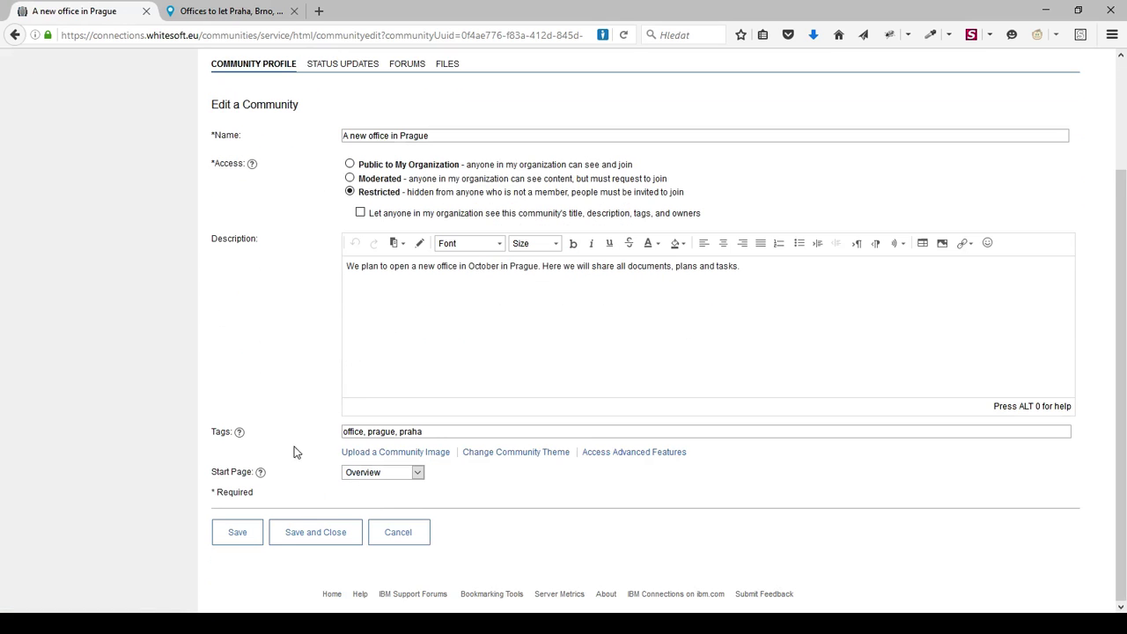
left_click(379, 451)
left_click(370, 470)
double_click(299, 119)
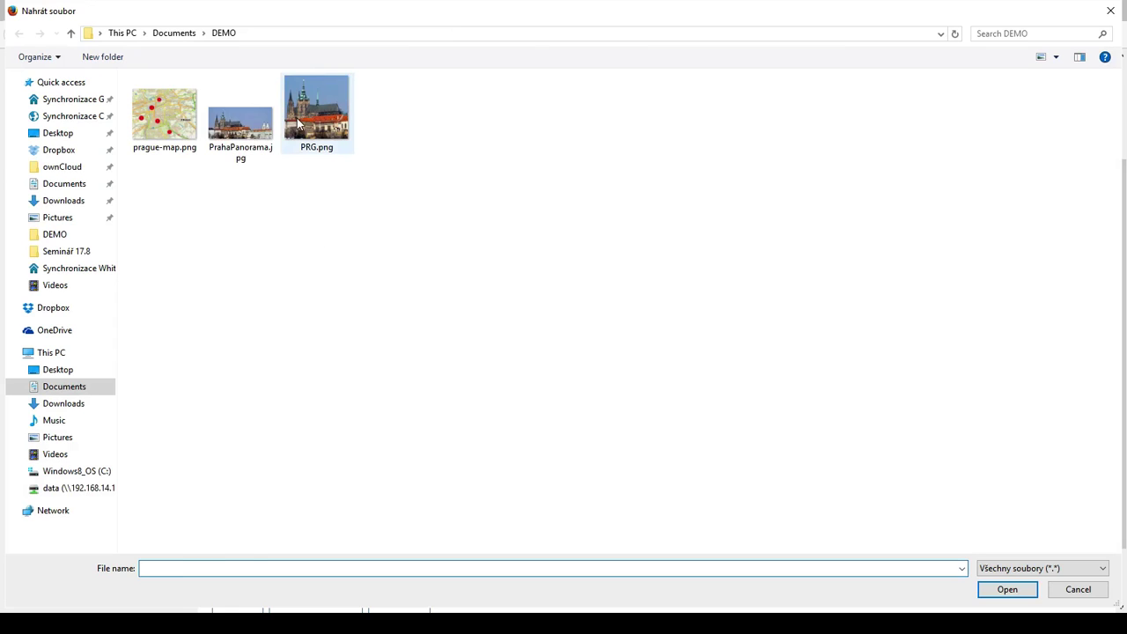
left_click(301, 604)
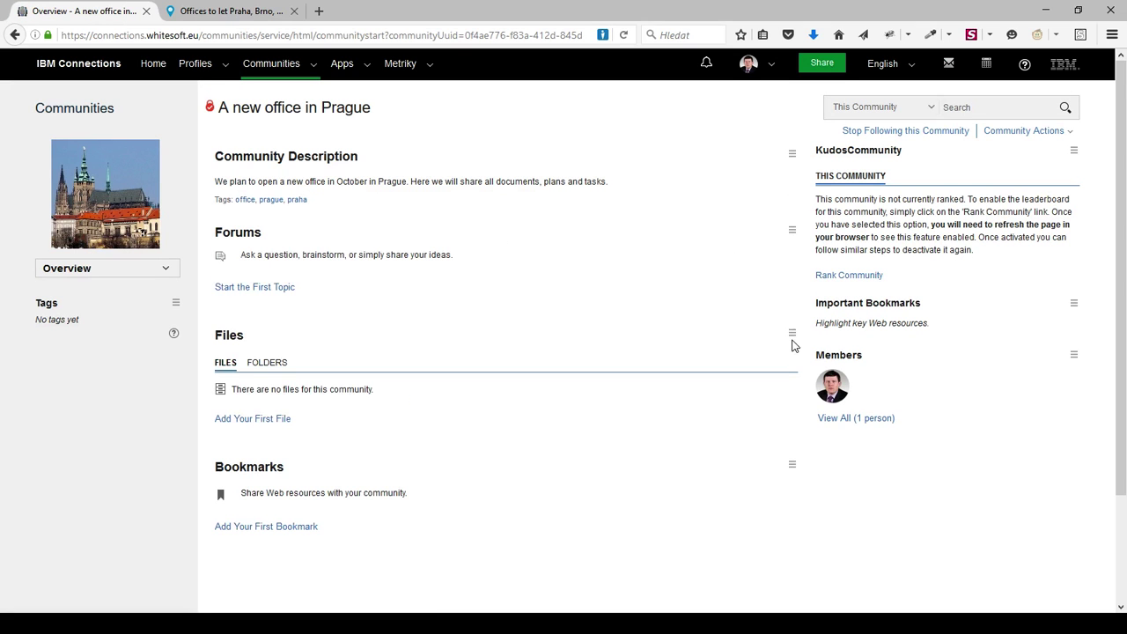
- Change the title of the community's Files app to "Document Library"
left_click(791, 333)
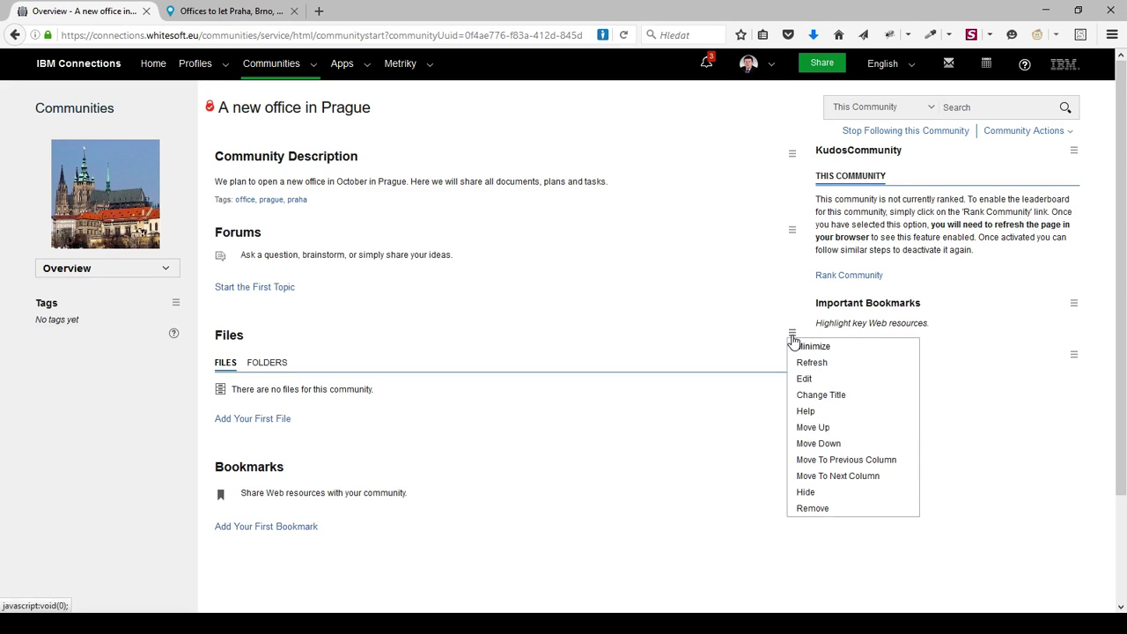
left_click(817, 395)
left_click_drag(515, 326, 447, 324)
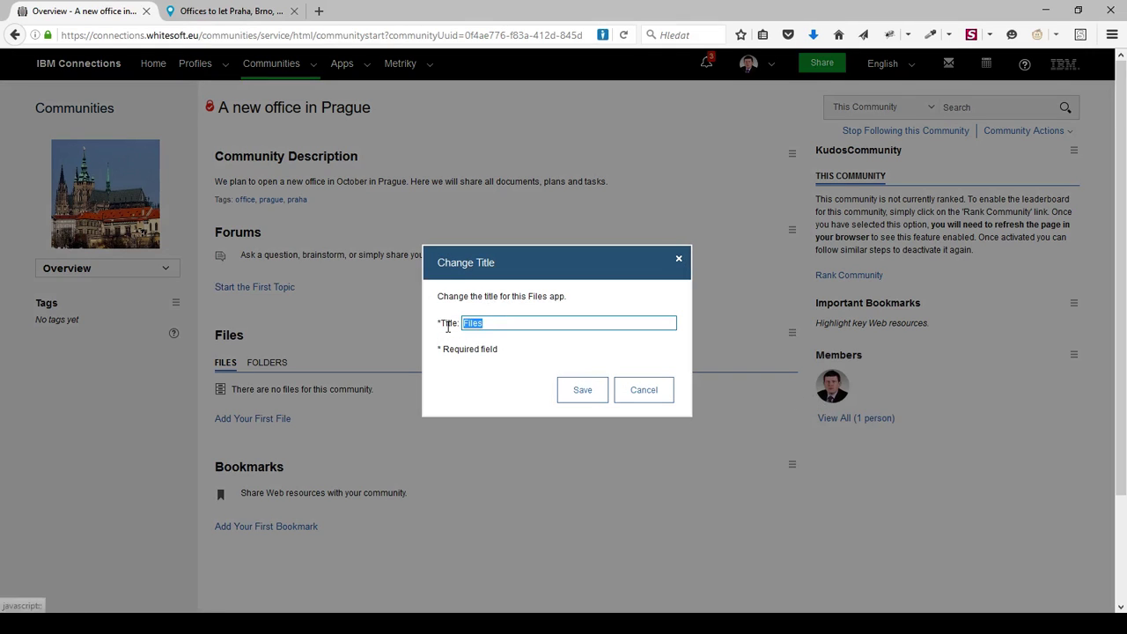
type("T")
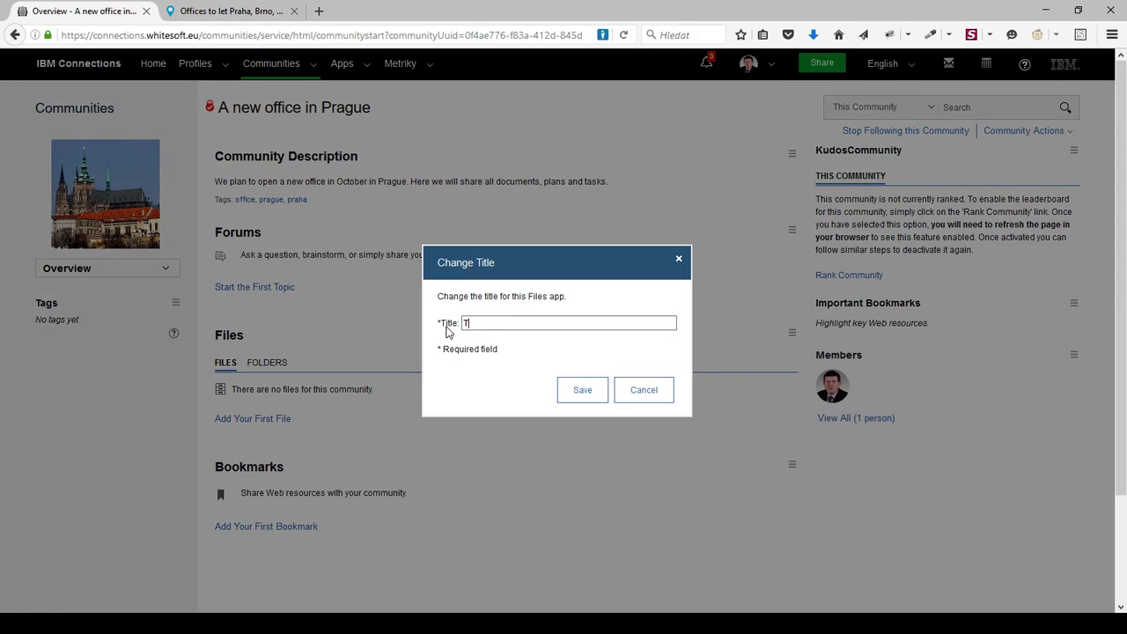
type("ocument Library")
left_click(582, 390)
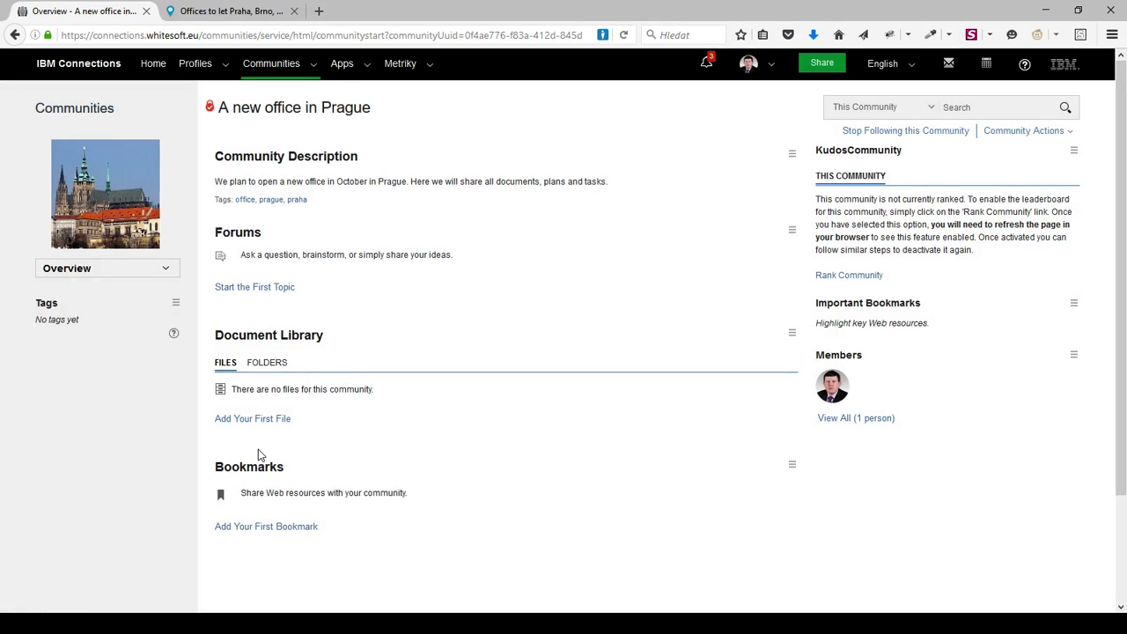
- Rearrange the community overview by moving Document Library above Forums and the Members app below Tags
left_click_drag(269, 332, 222, 220)
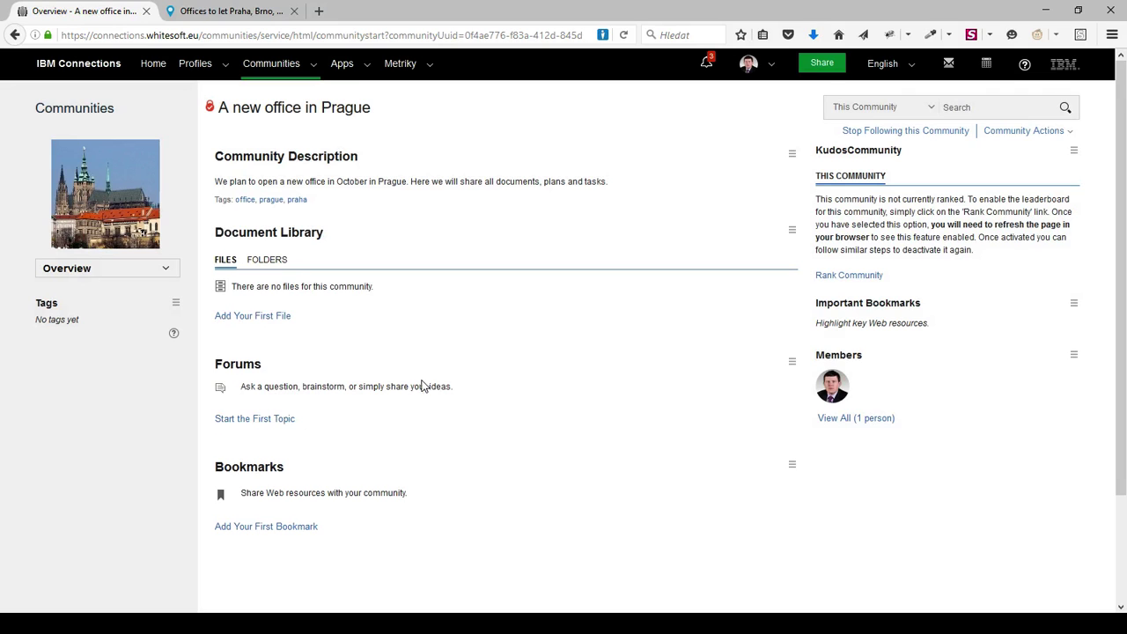
left_click_drag(844, 352, 86, 350)
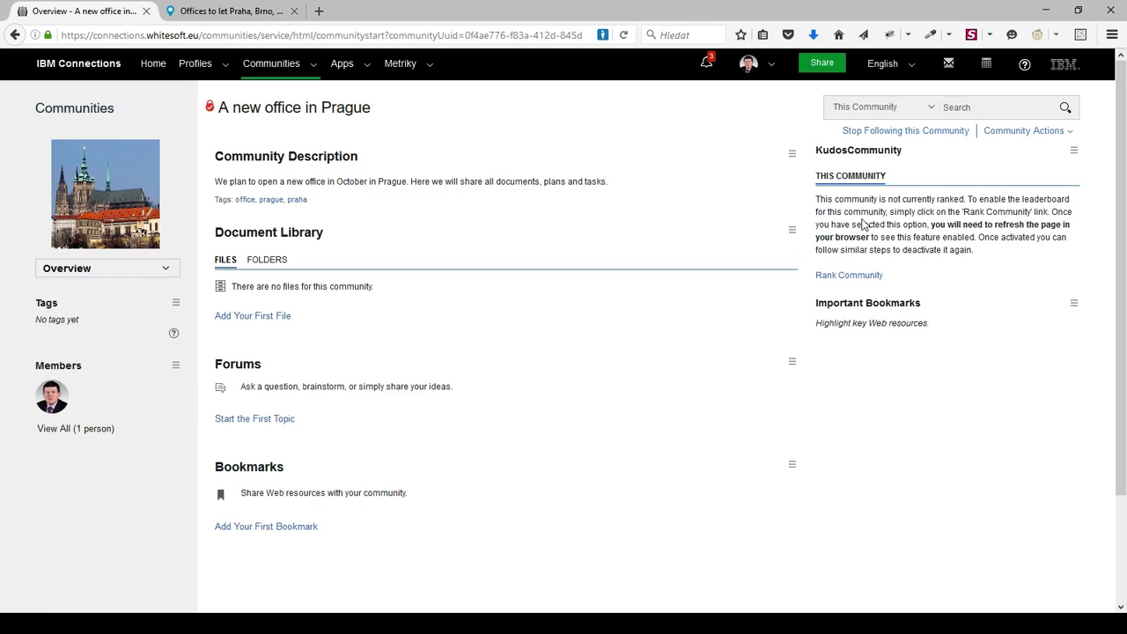
left_click(949, 63)
- Upload prague-map.png from the computer to the Document Library with the tags map and prague
left_click(255, 322)
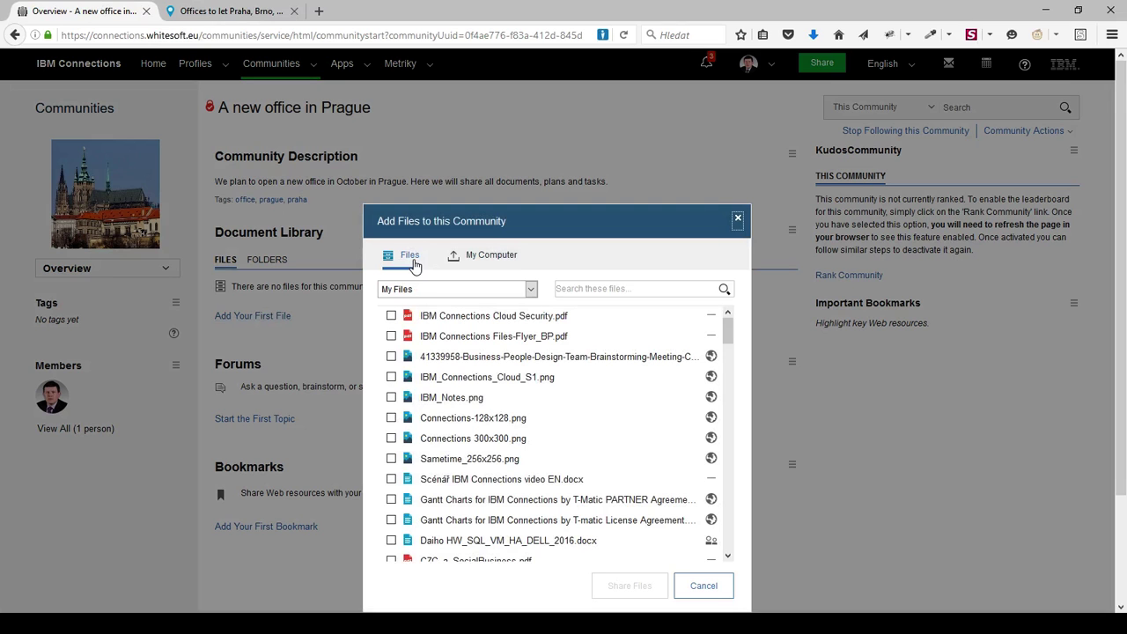
left_click(473, 258)
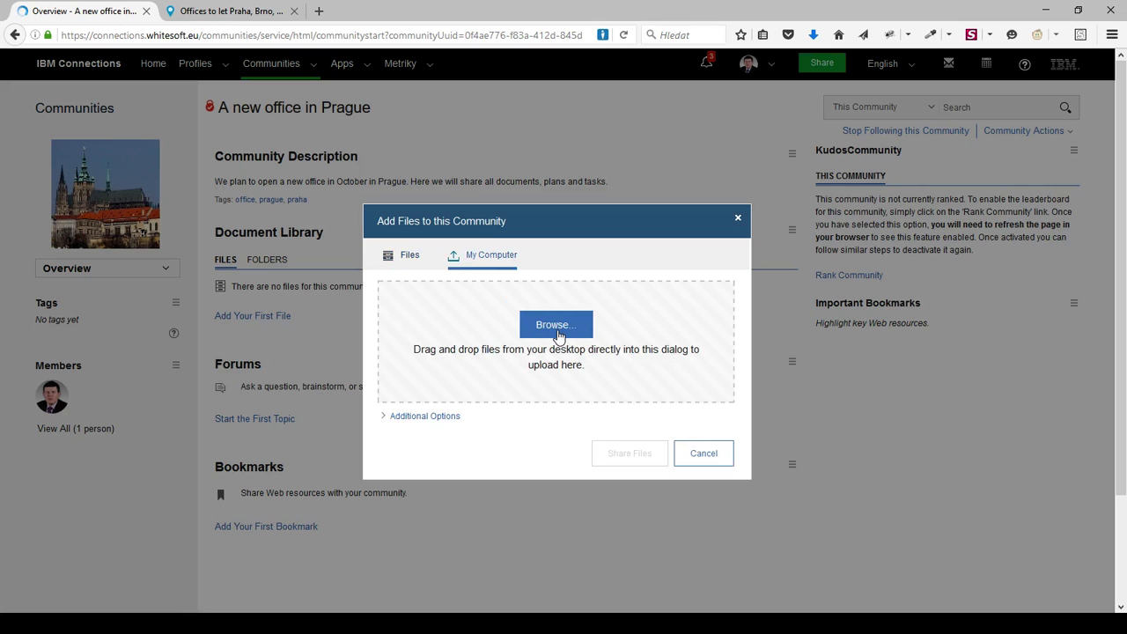
left_click(560, 326)
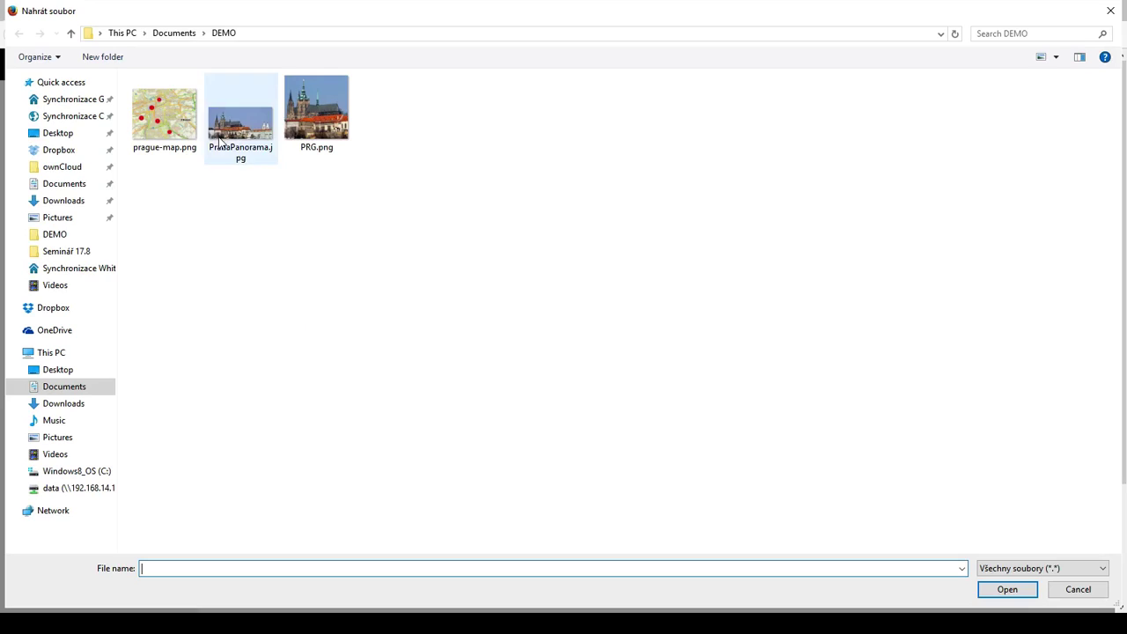
double_click(172, 117)
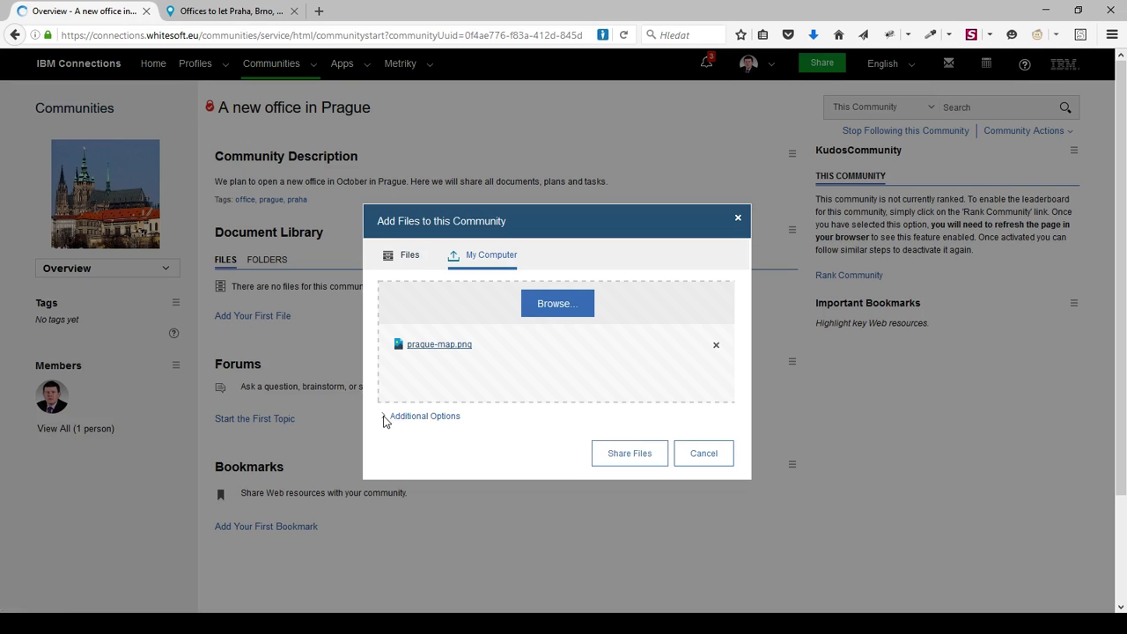
left_click(383, 419)
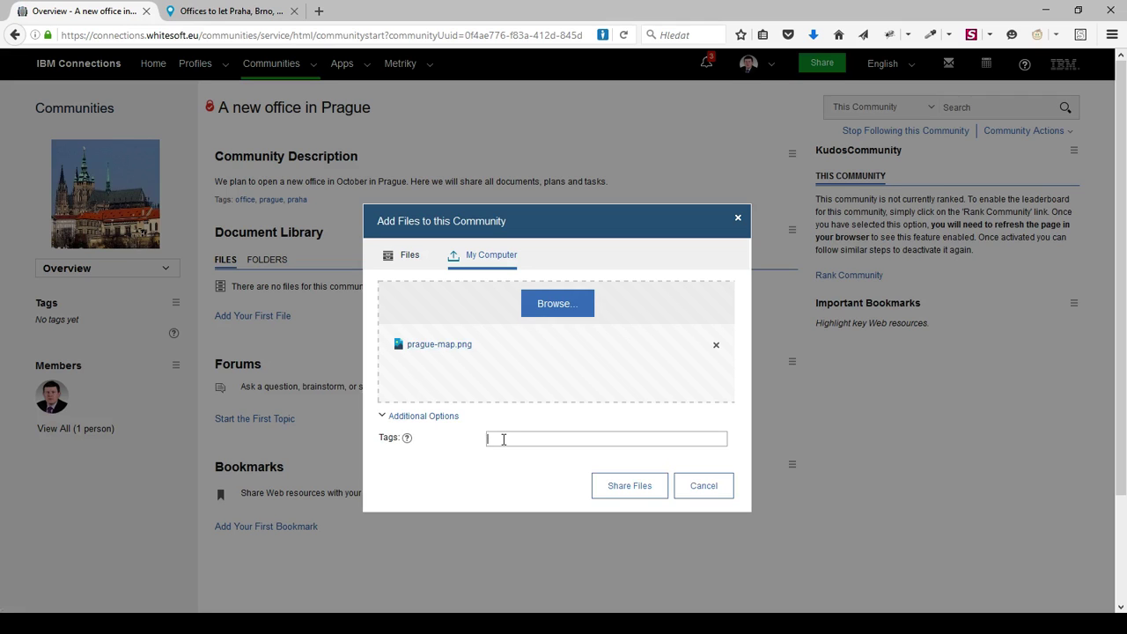
type("map prague")
left_click(642, 494)
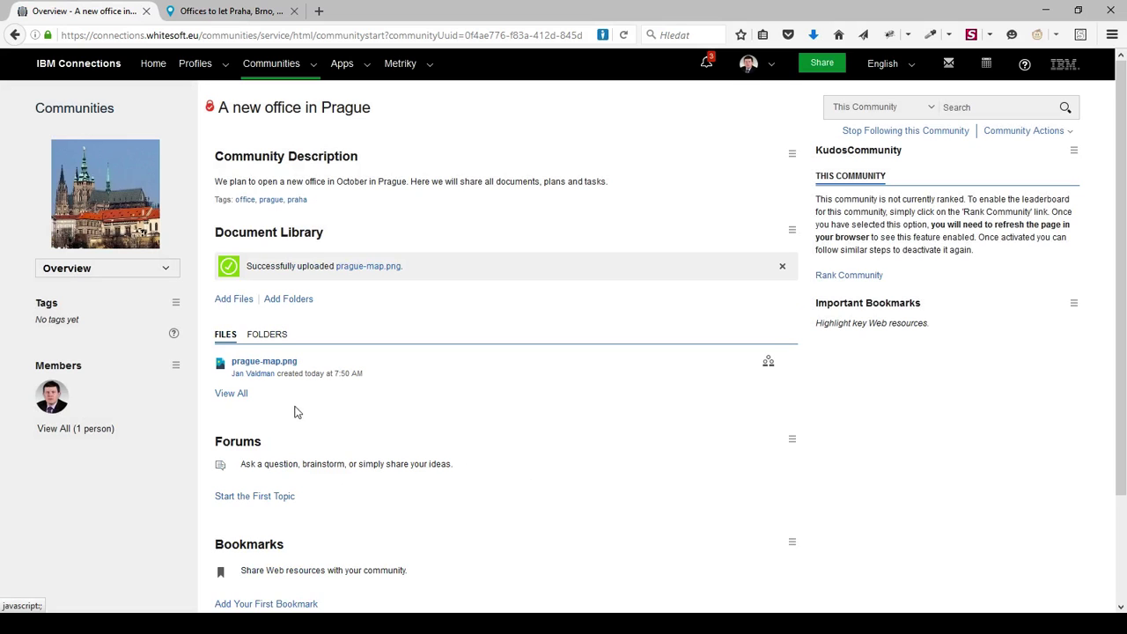
- Open the uploaded prague-map.png and give it the description "A map of some areas that we consider."
left_click(267, 364)
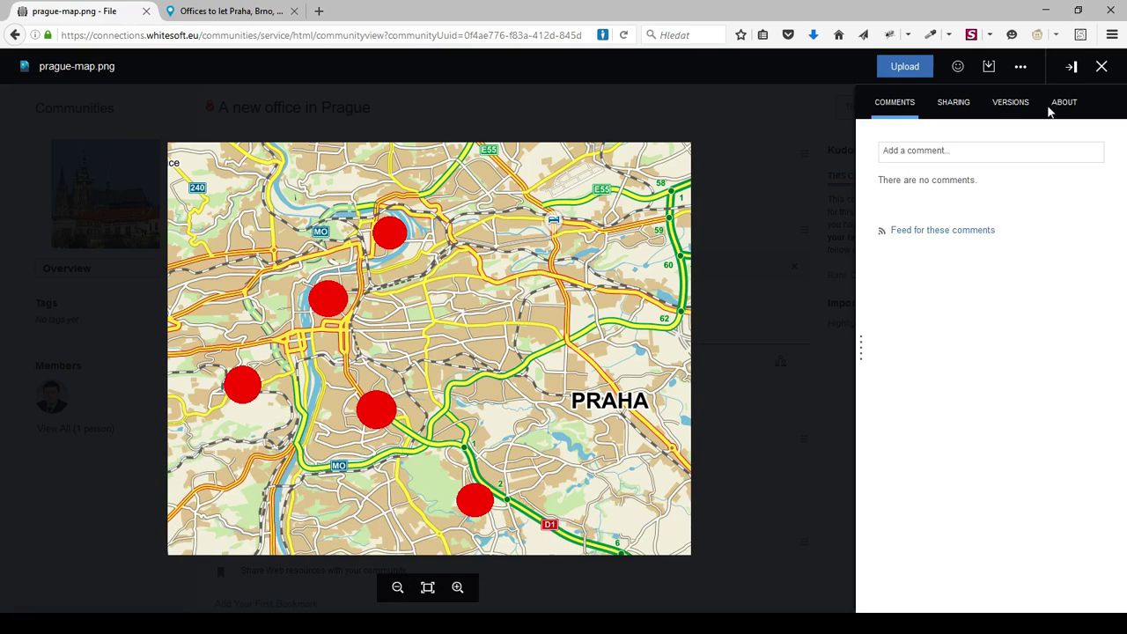
left_click(1062, 106)
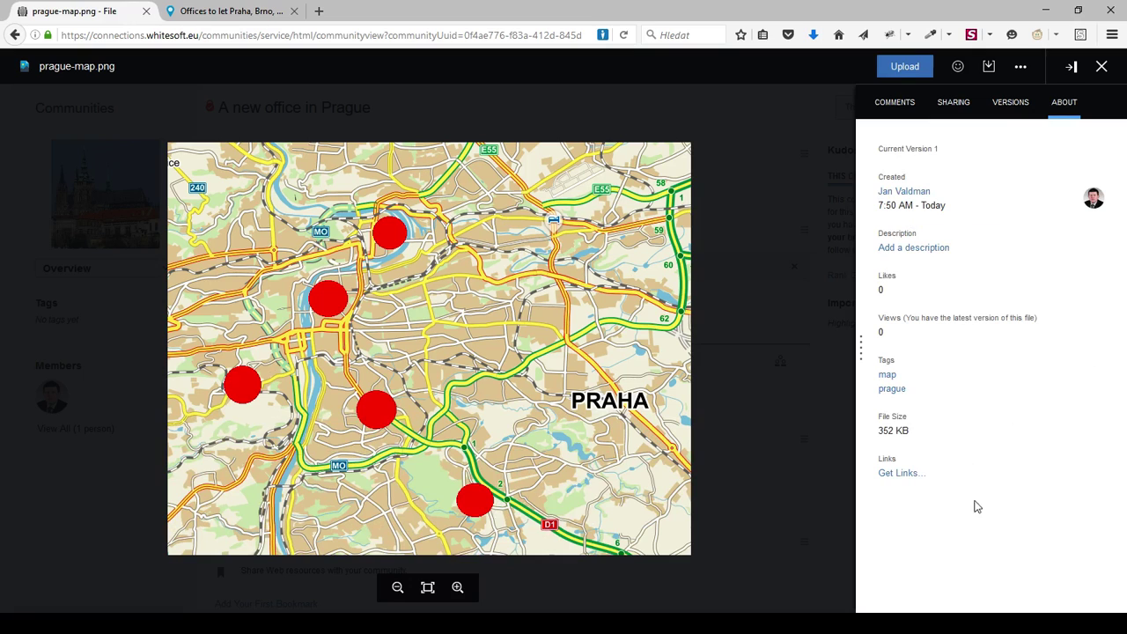
left_click(920, 250)
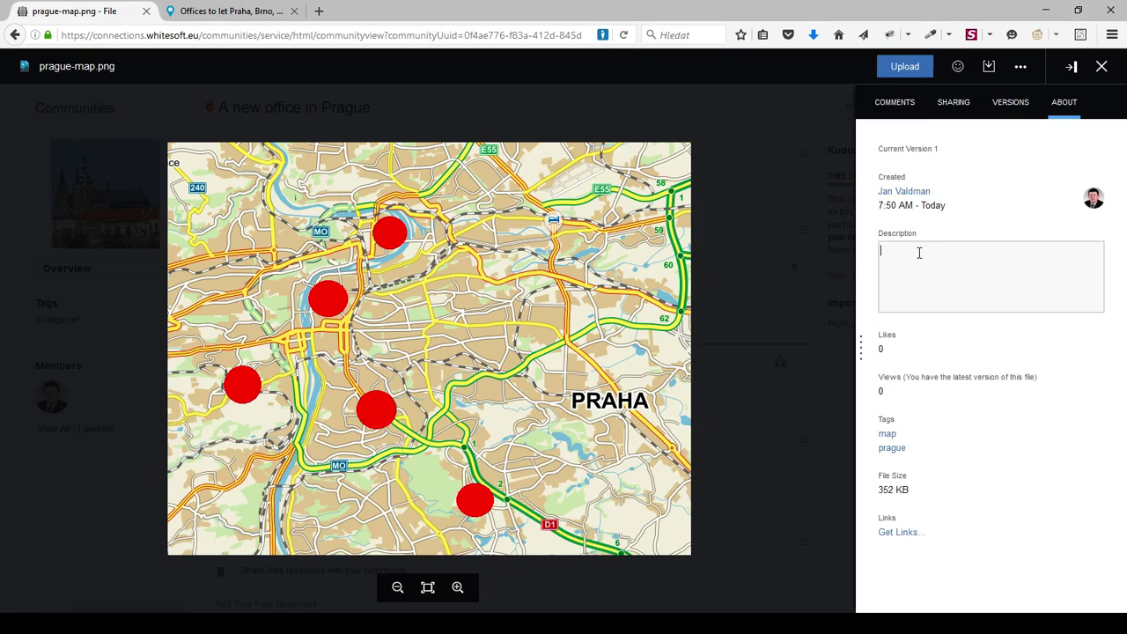
type("A map of some areas that we consider.")
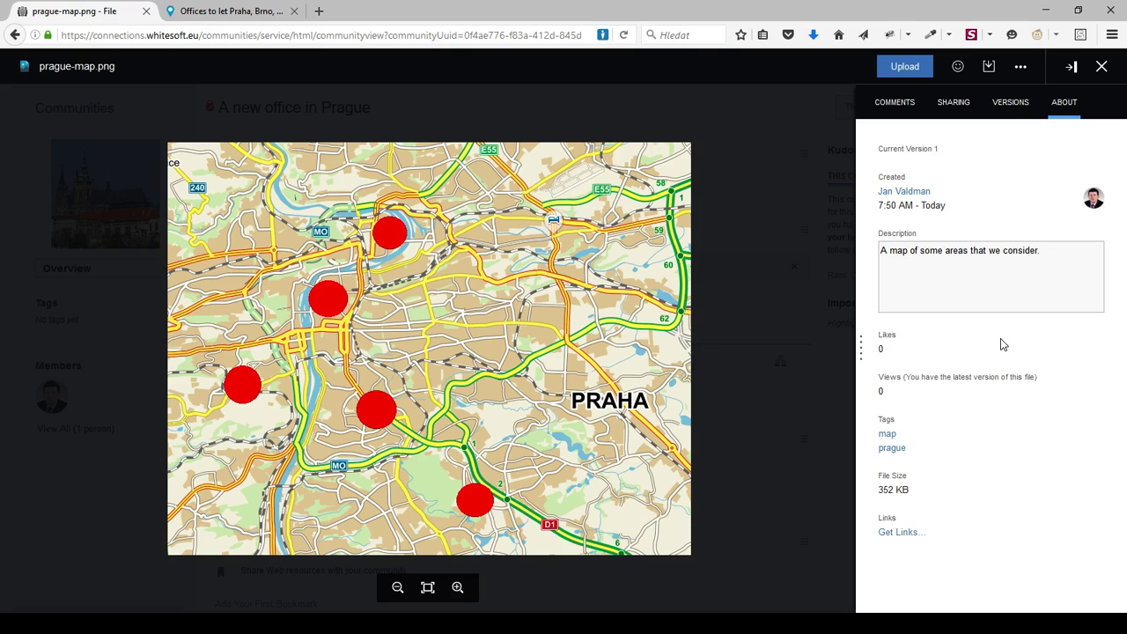
left_click(1000, 344)
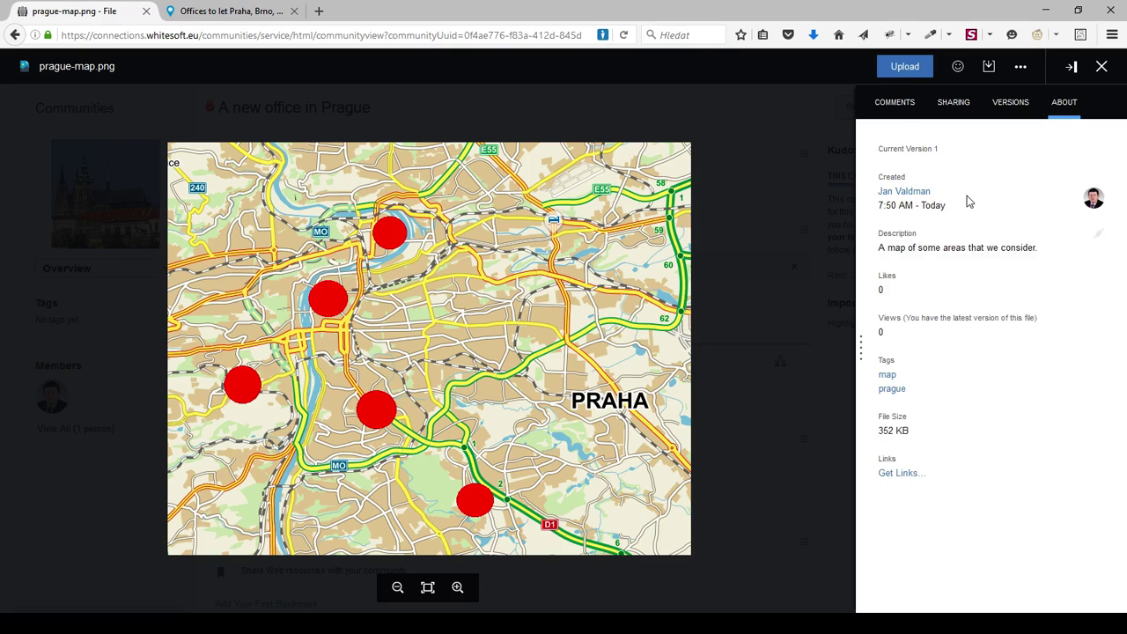
- Post the comment "Team, please check this areas and share any comments." on prague-map.png and close the file view
left_click(894, 104)
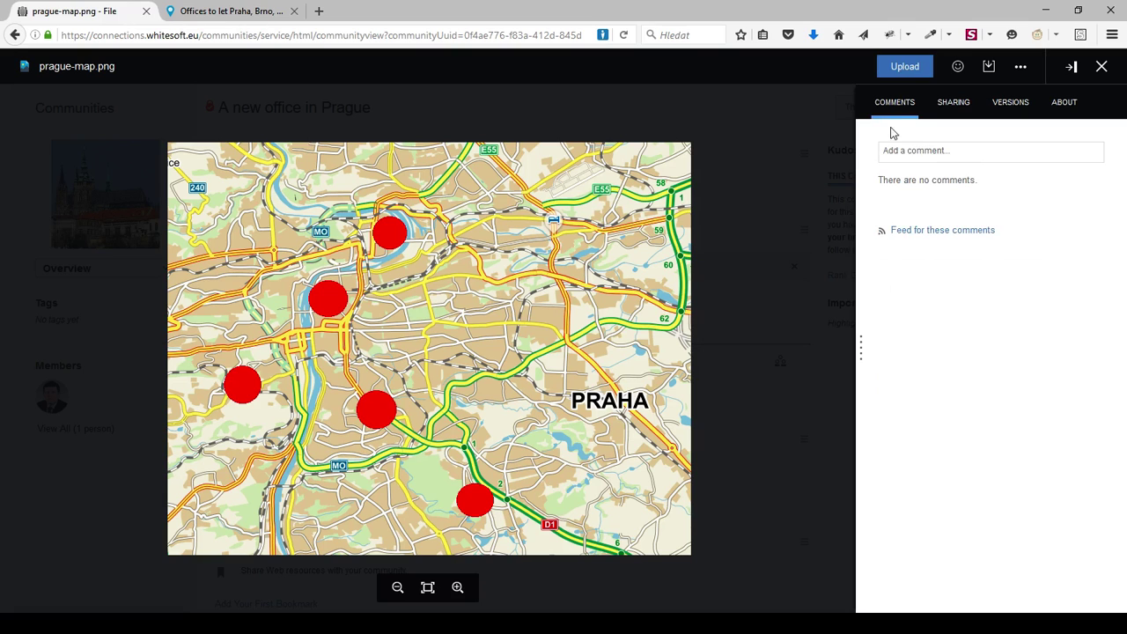
left_click(956, 150)
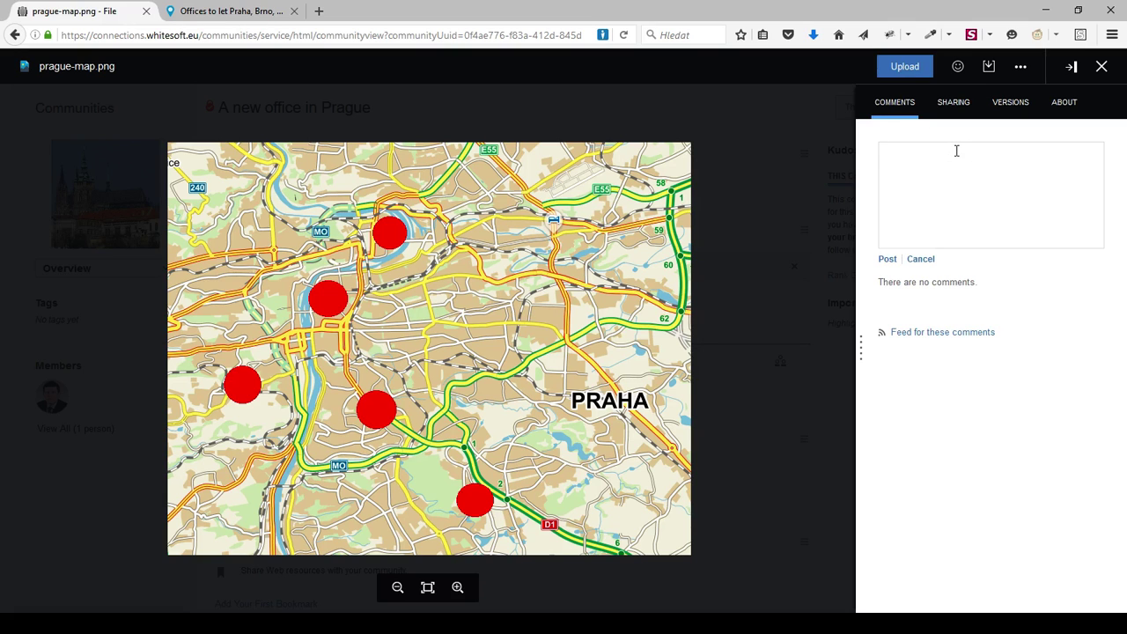
type("Team, please check this areas")
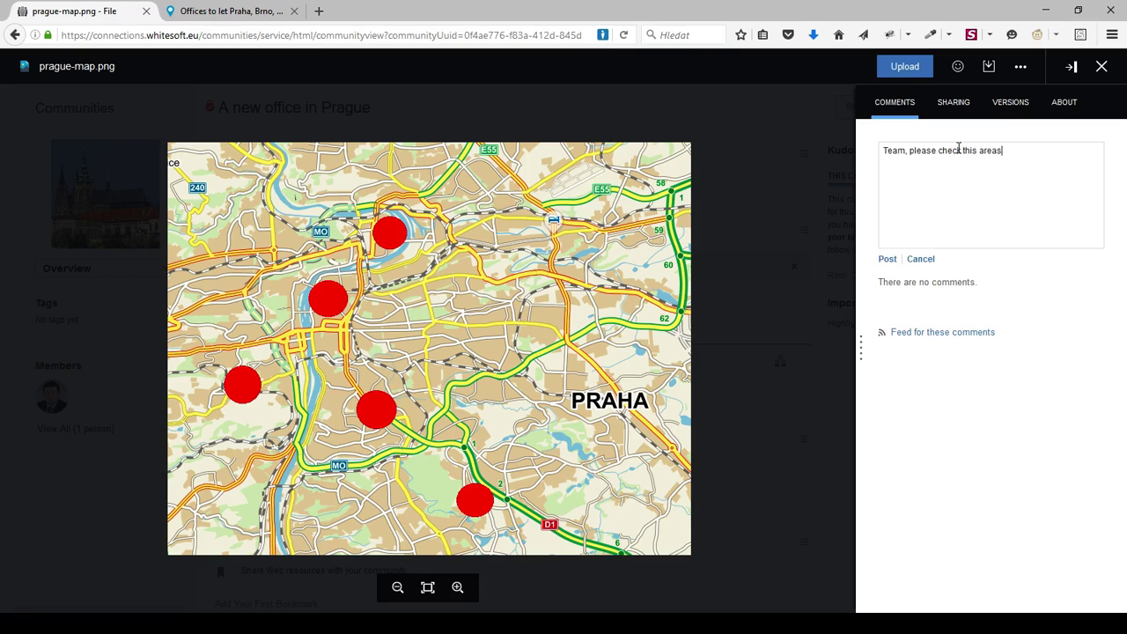
type(" and share any comments.")
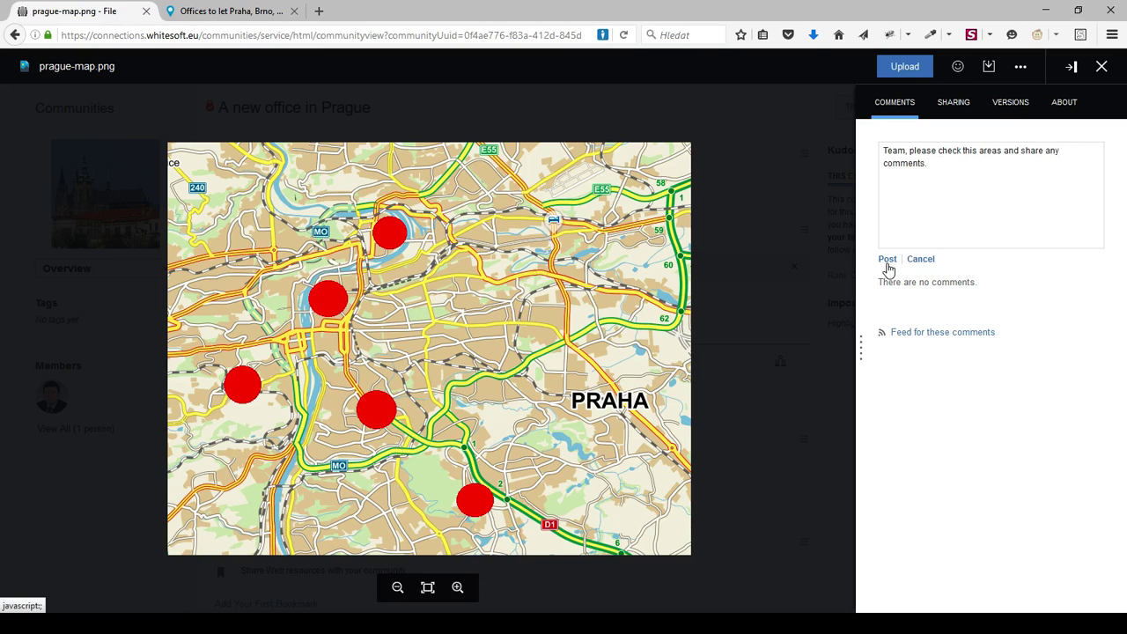
left_click(886, 261)
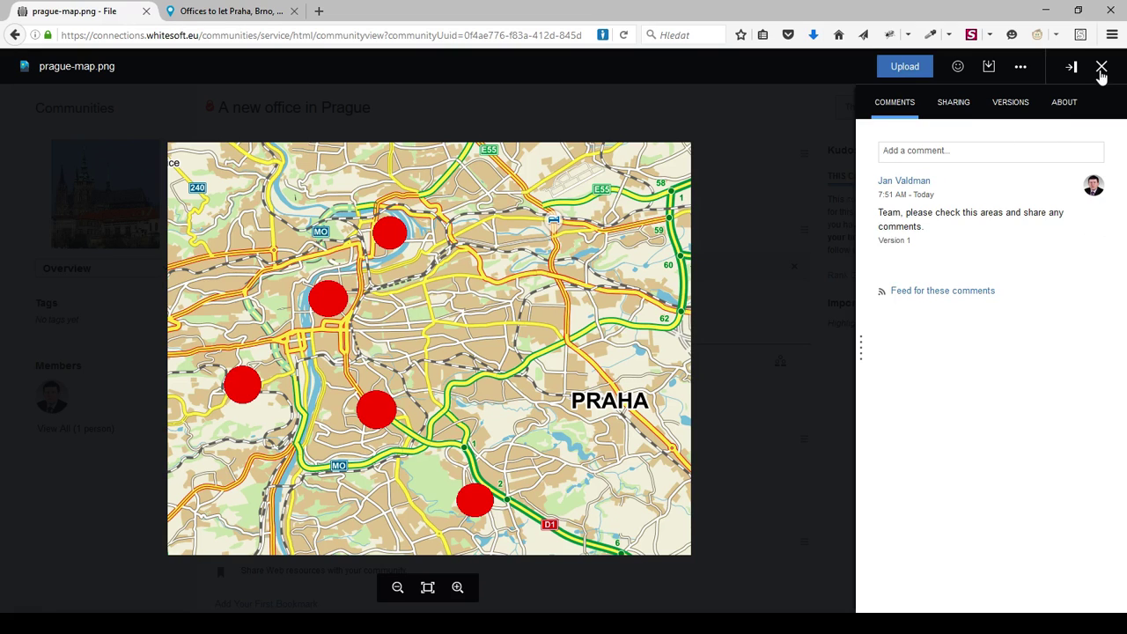
left_click(1101, 69)
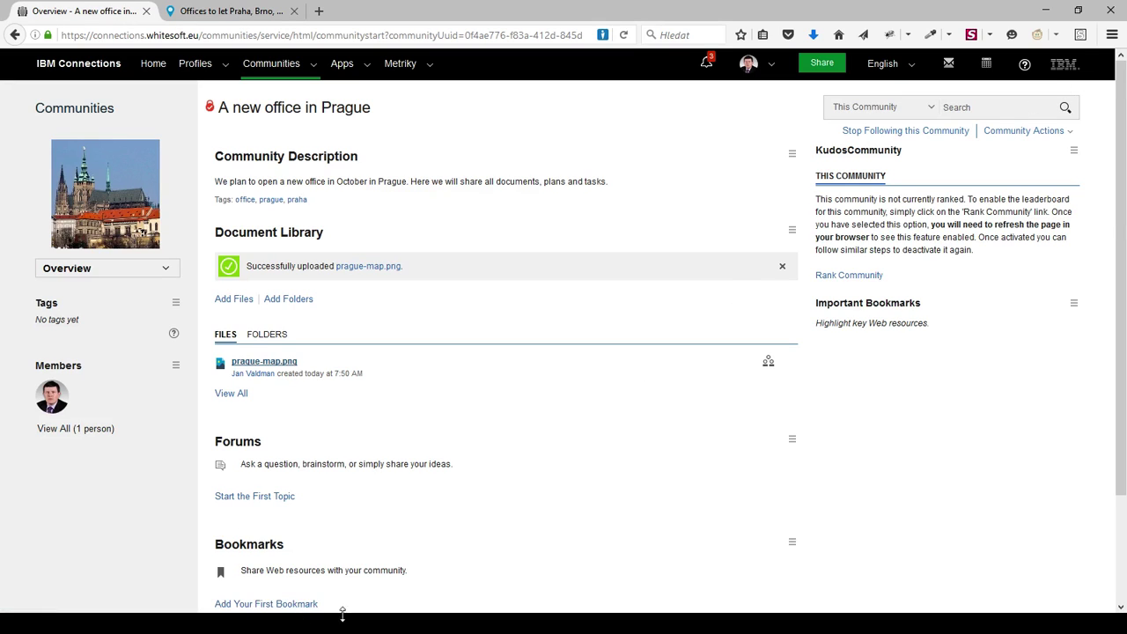
- Switch to Word, save Requirements.docx to the community "A new office in Prague", and view all Document Library files in the browser
left_click(266, 623)
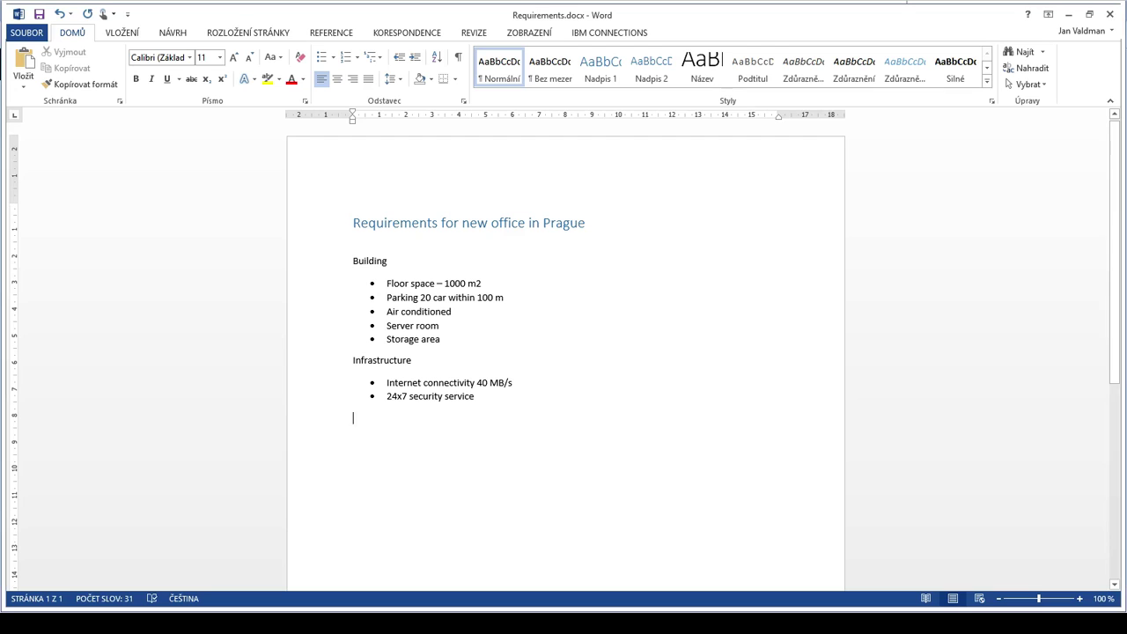
left_click(617, 35)
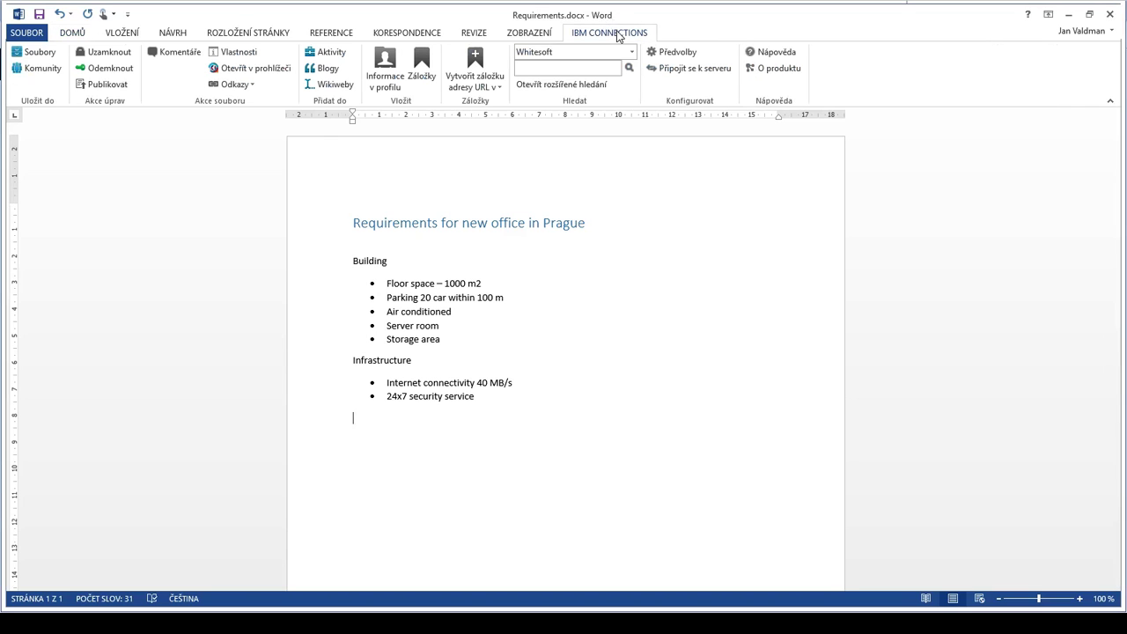
left_click(38, 52)
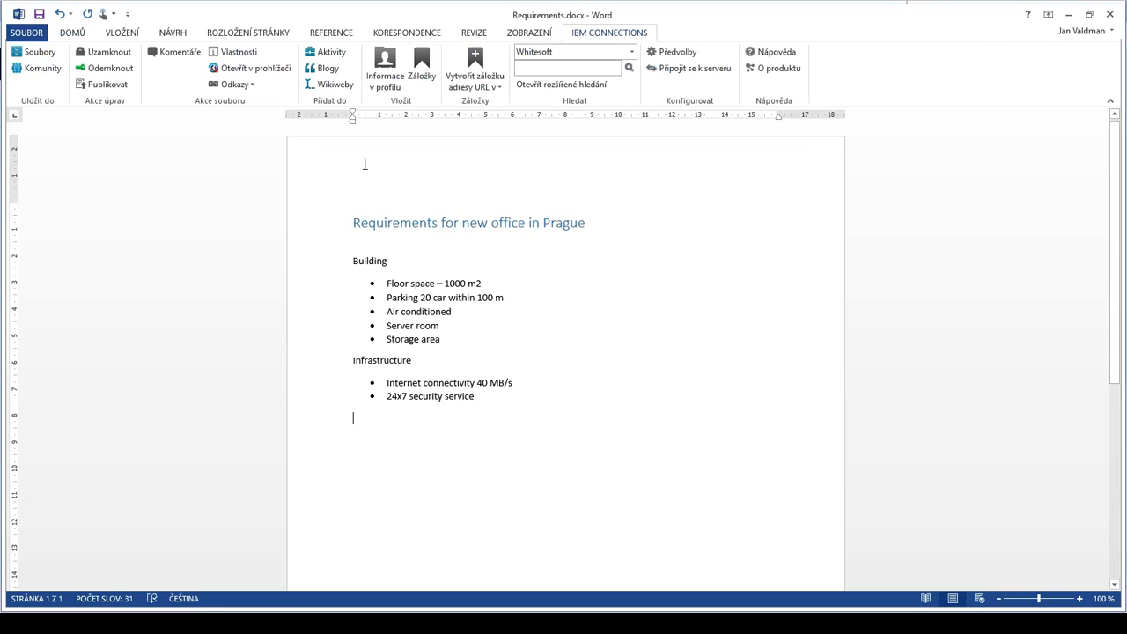
left_click(40, 68)
left_click(497, 228)
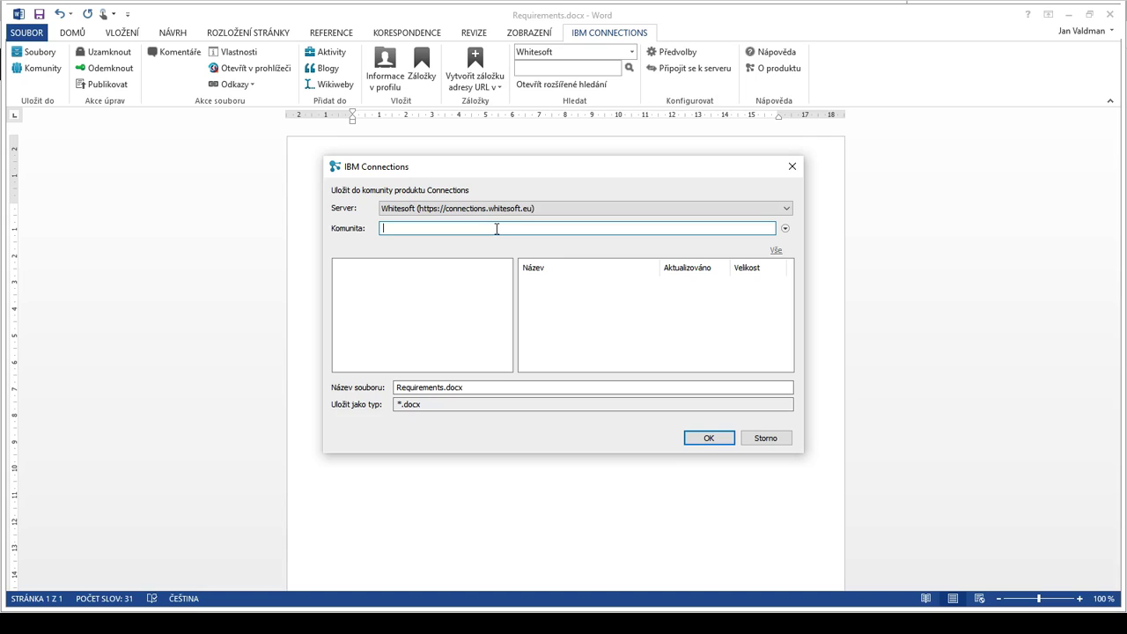
type("new office")
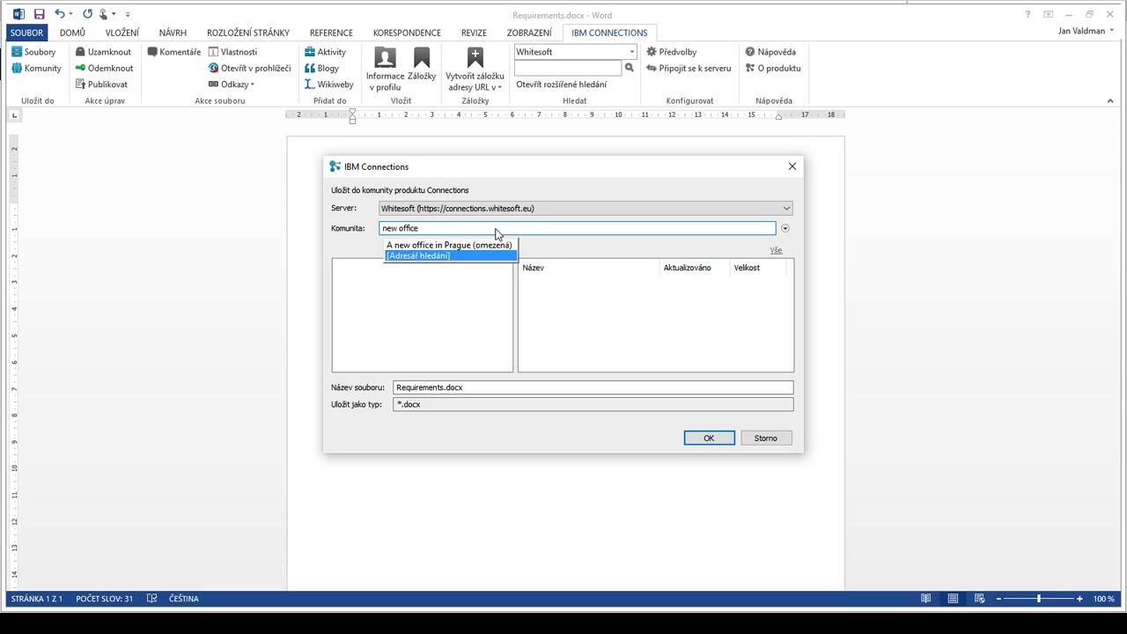
left_click(496, 244)
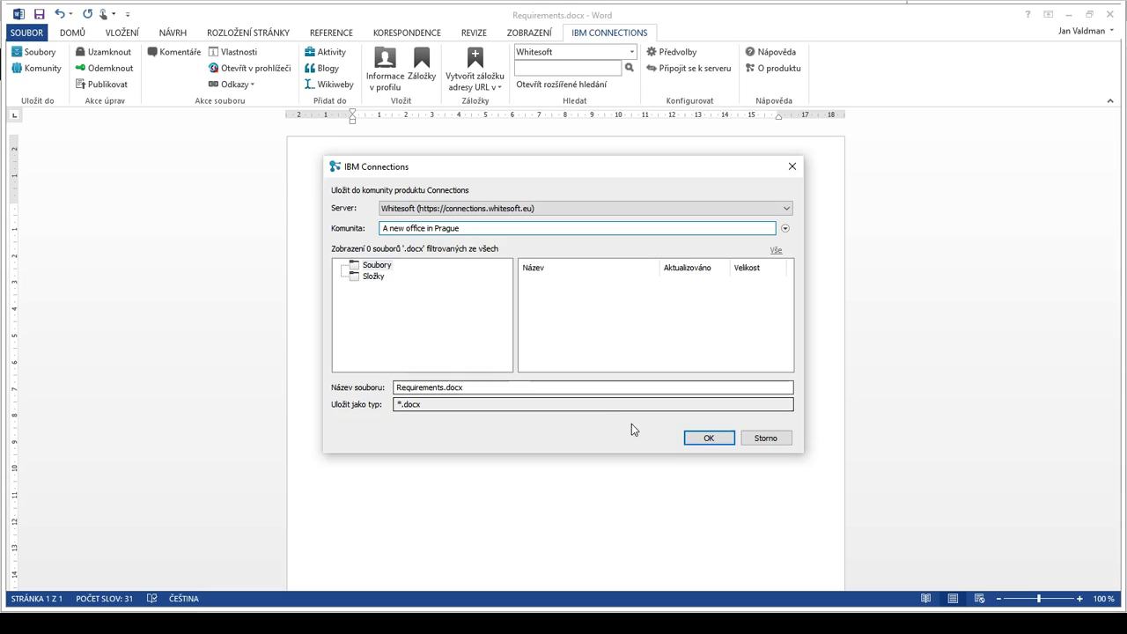
left_click(710, 437)
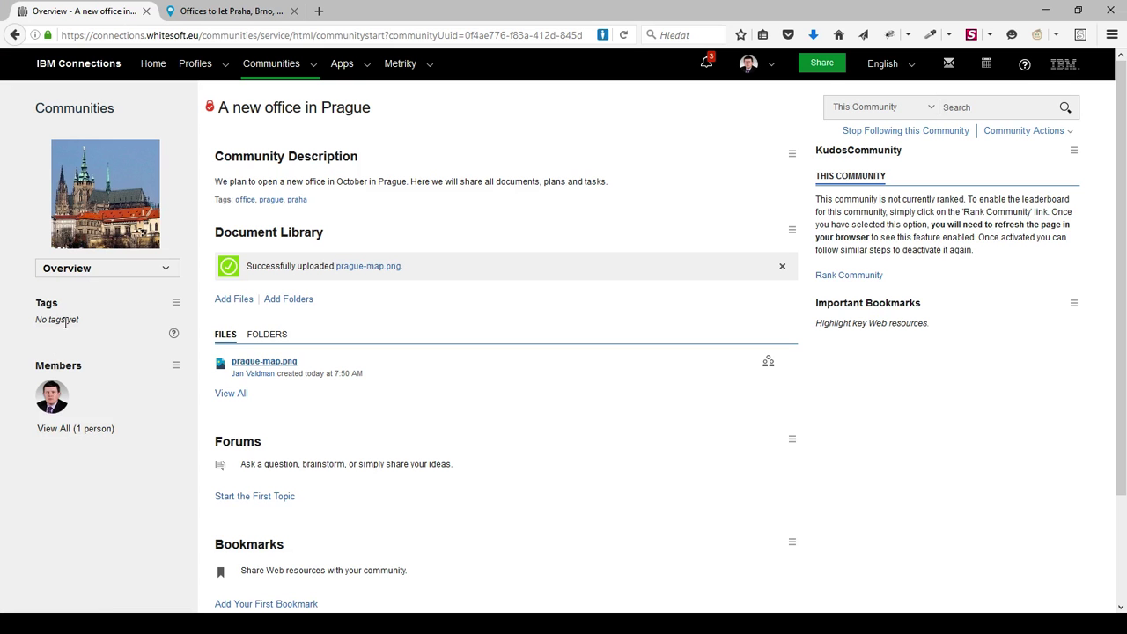
left_click(242, 396)
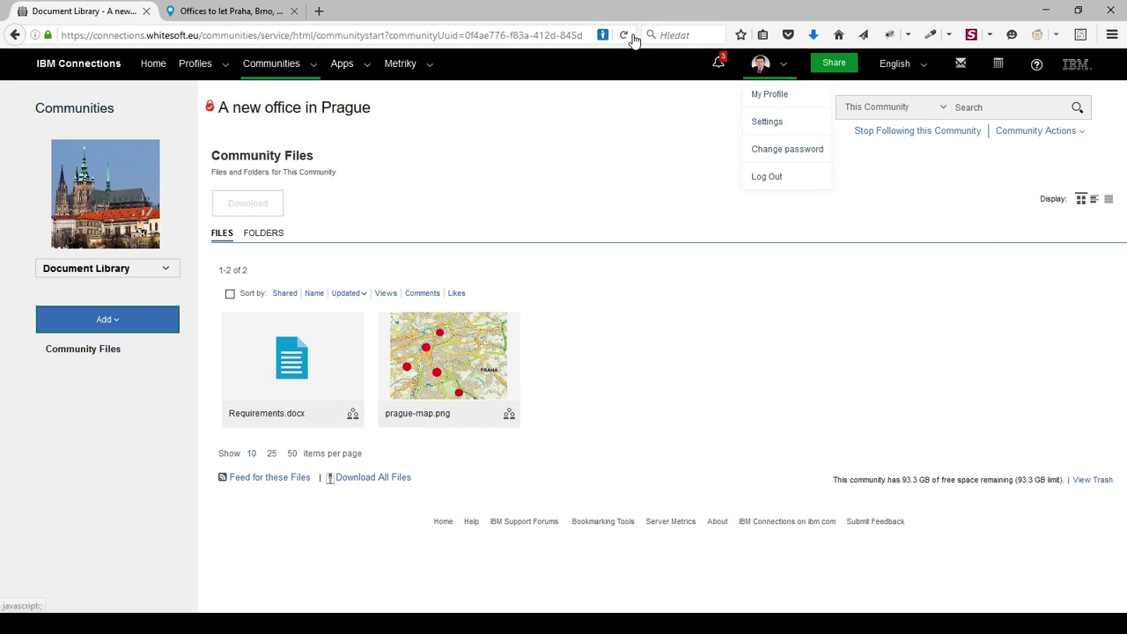
left_click(718, 62)
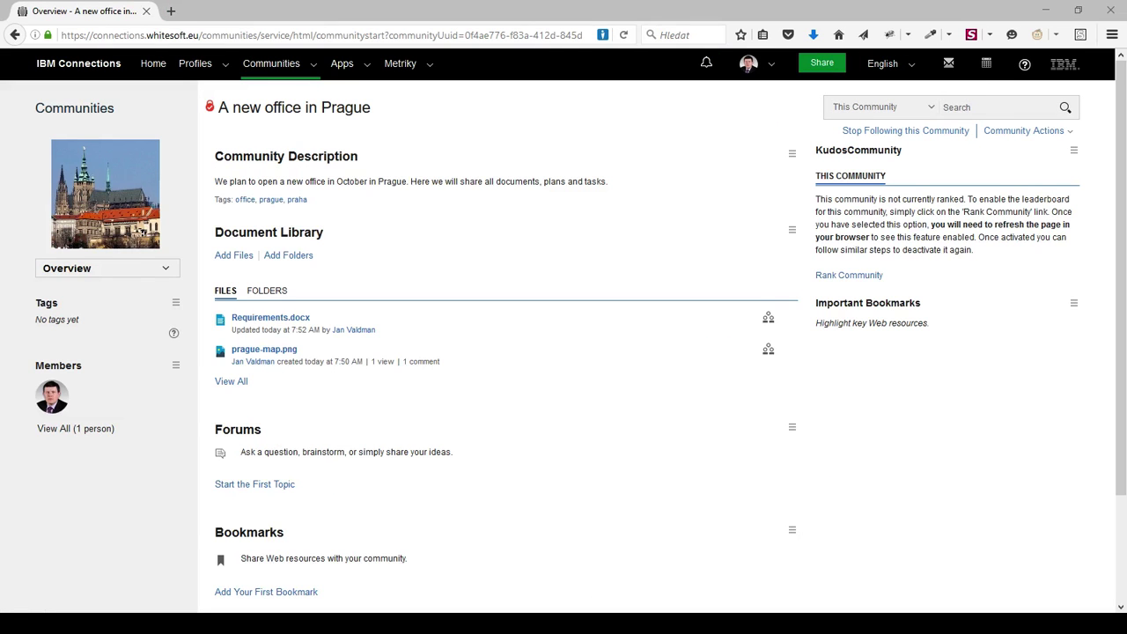
left_click(296, 597)
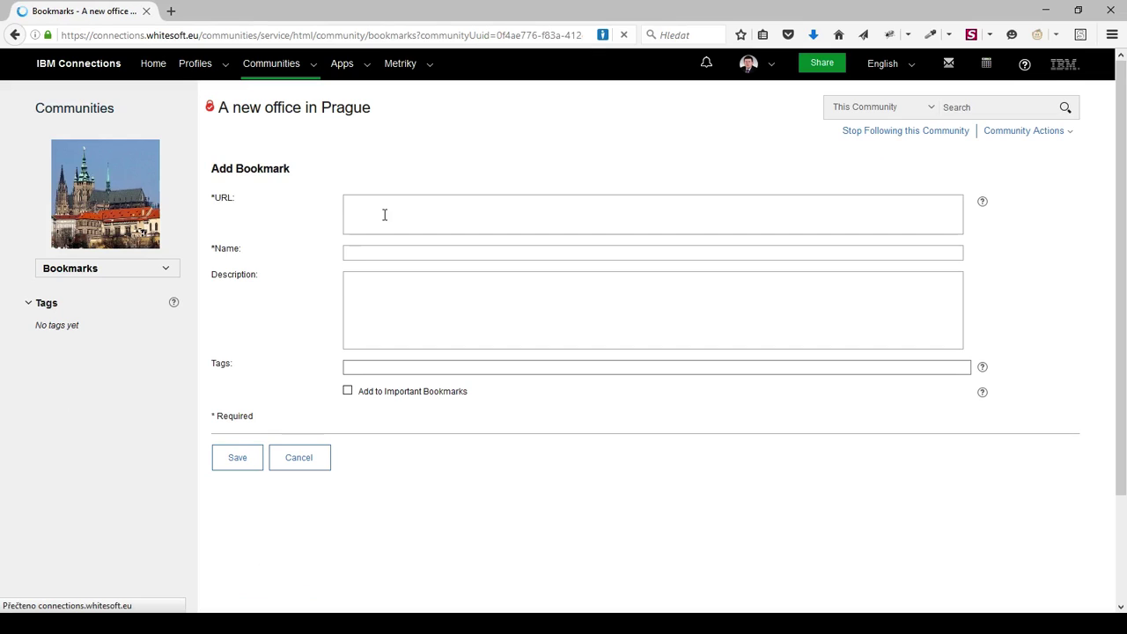
type("http://www.officemap.cz/")
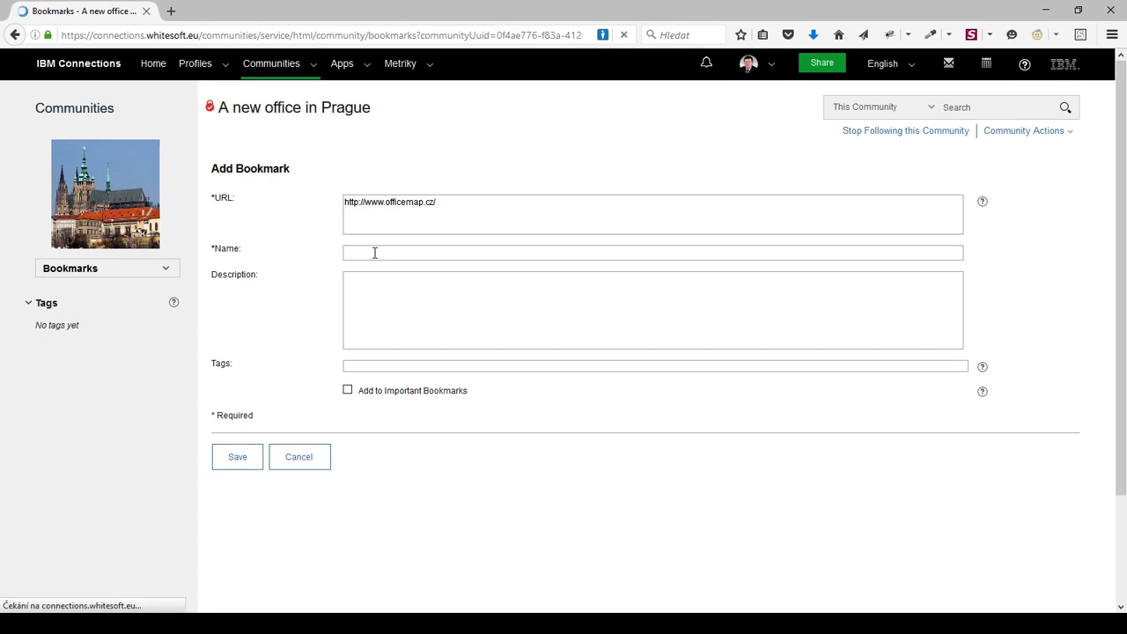
type("Officemap")
key("Tab")
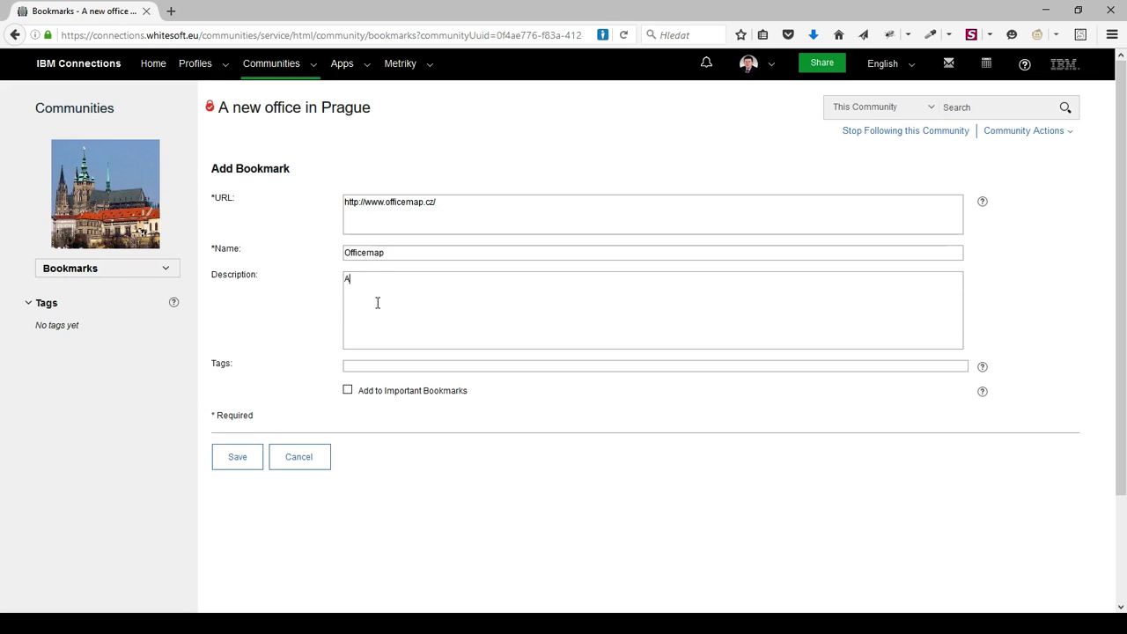
type("A site that offers many offices for lease")
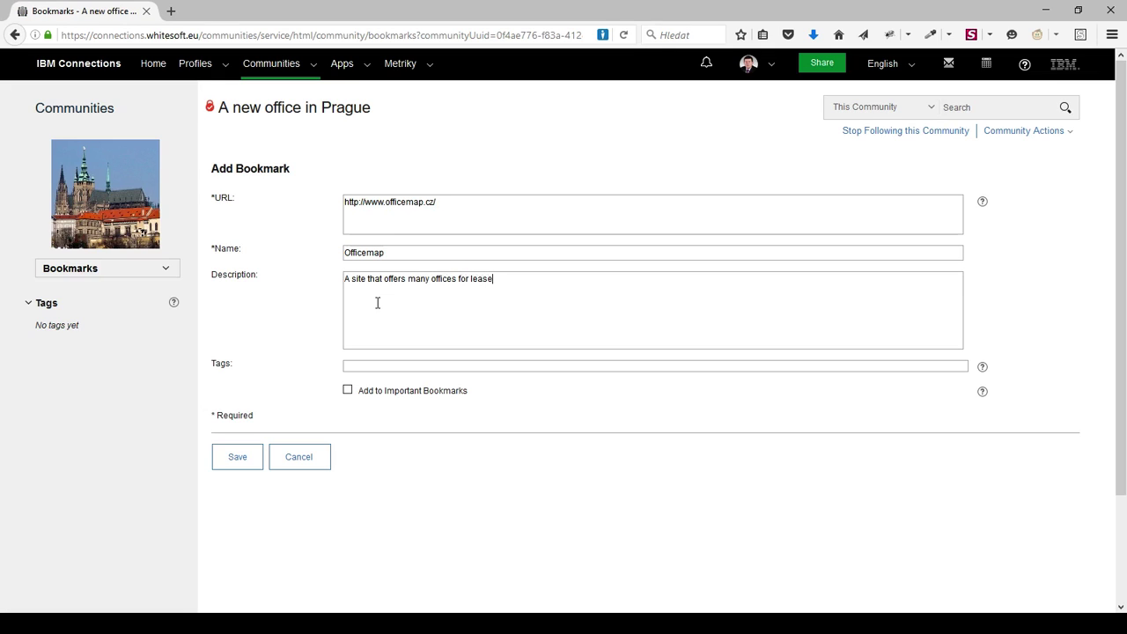
left_click(347, 392)
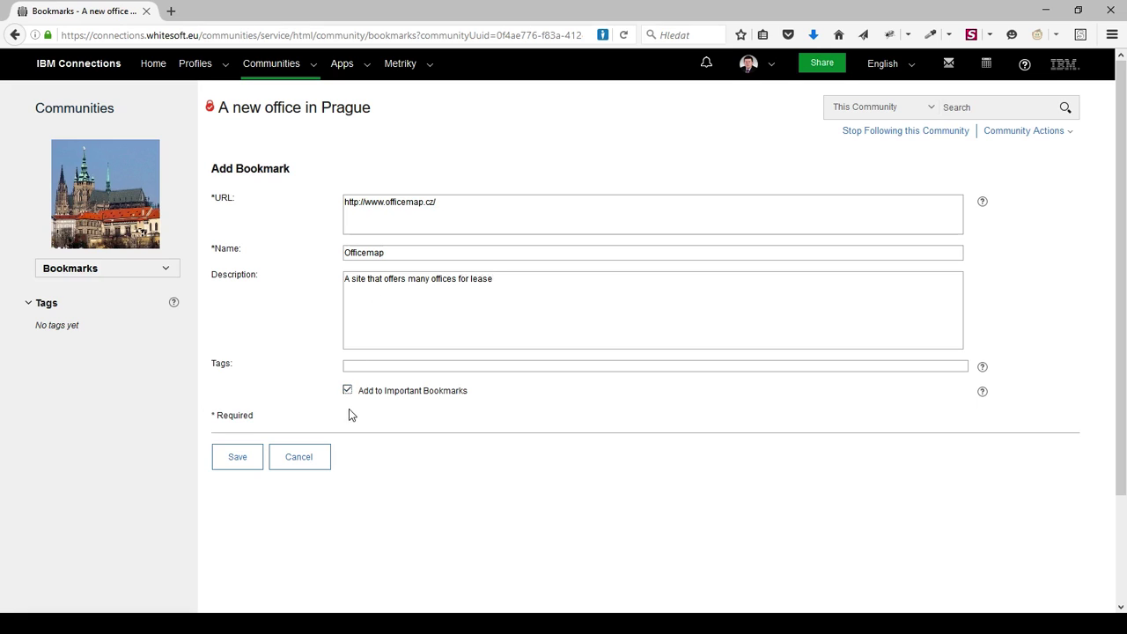
left_click(236, 470)
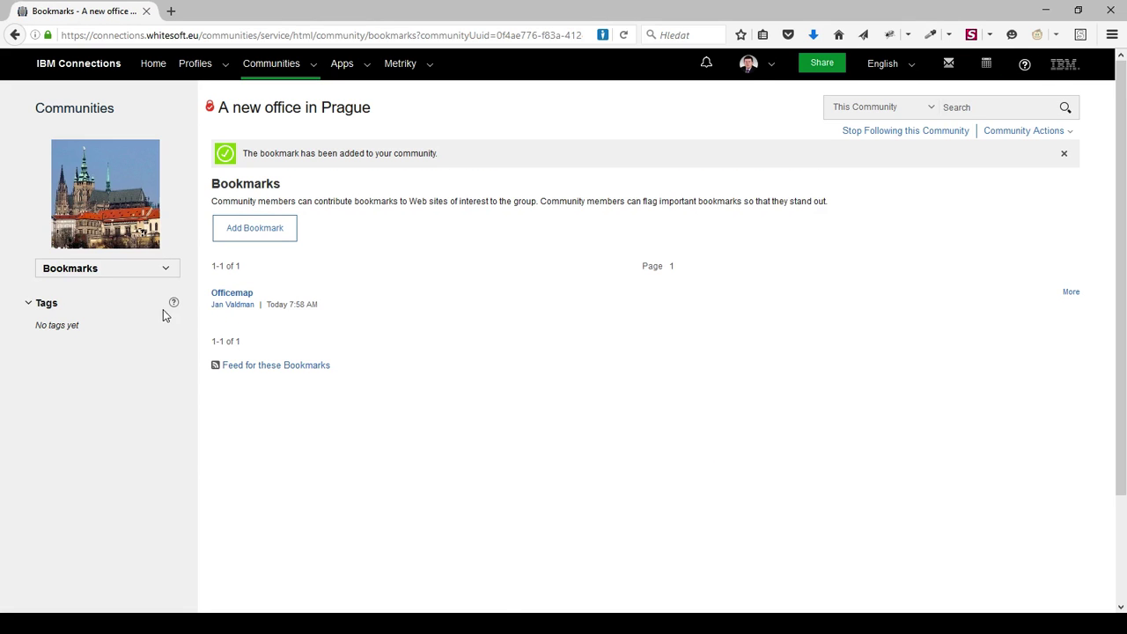
- Start the community's first forum topic, titled "Additional places to consider?", and mark it as a question
left_click(114, 198)
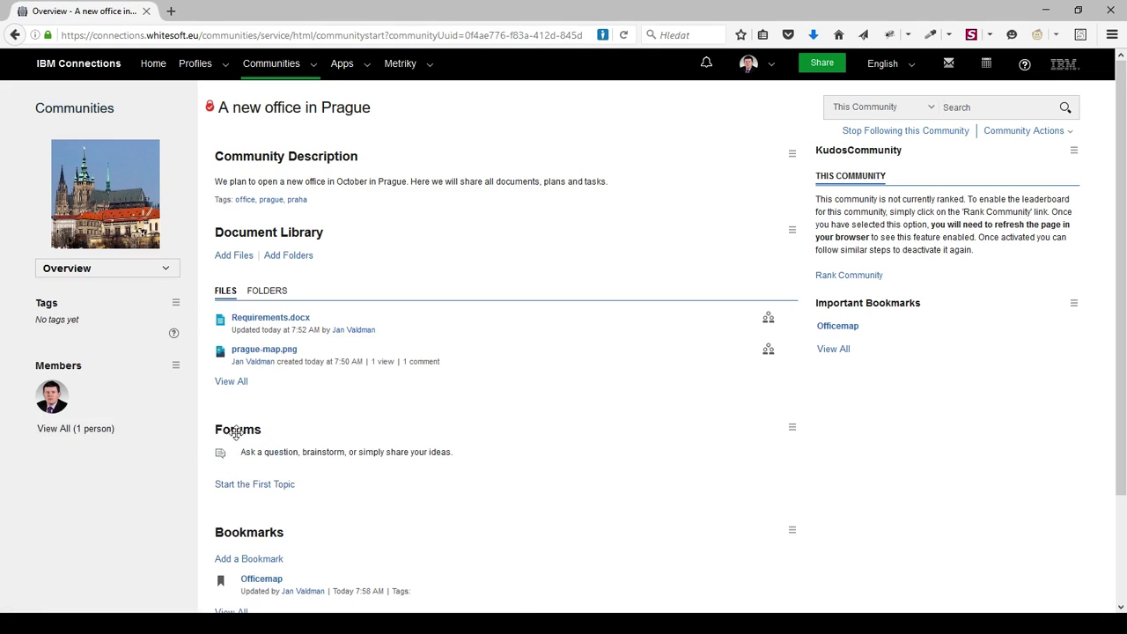
left_click(252, 485)
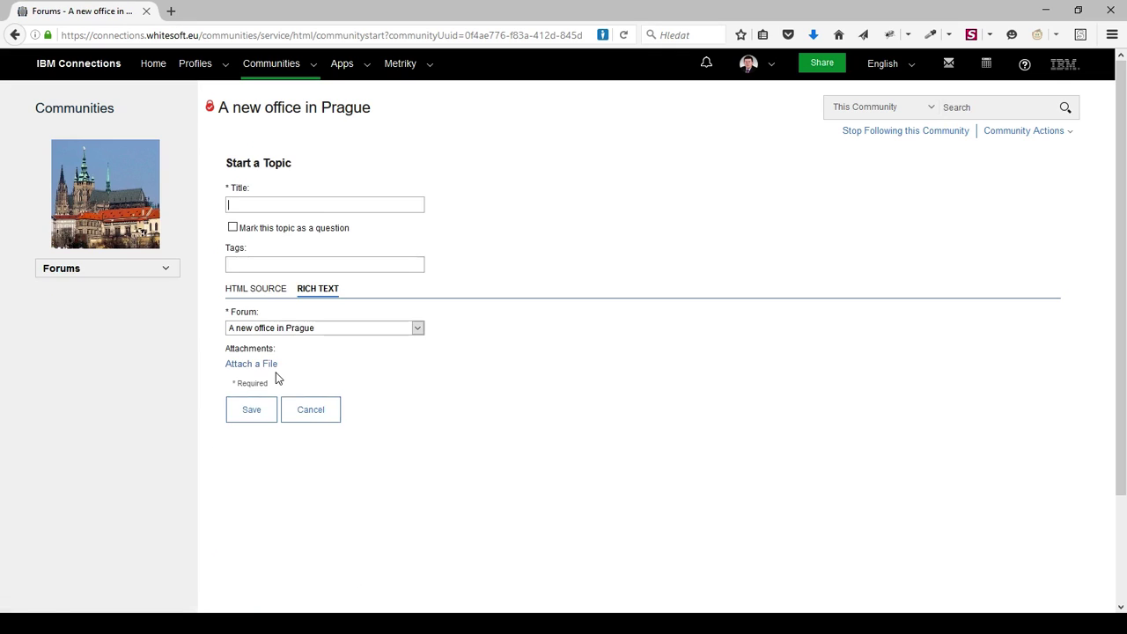
type("Ad")
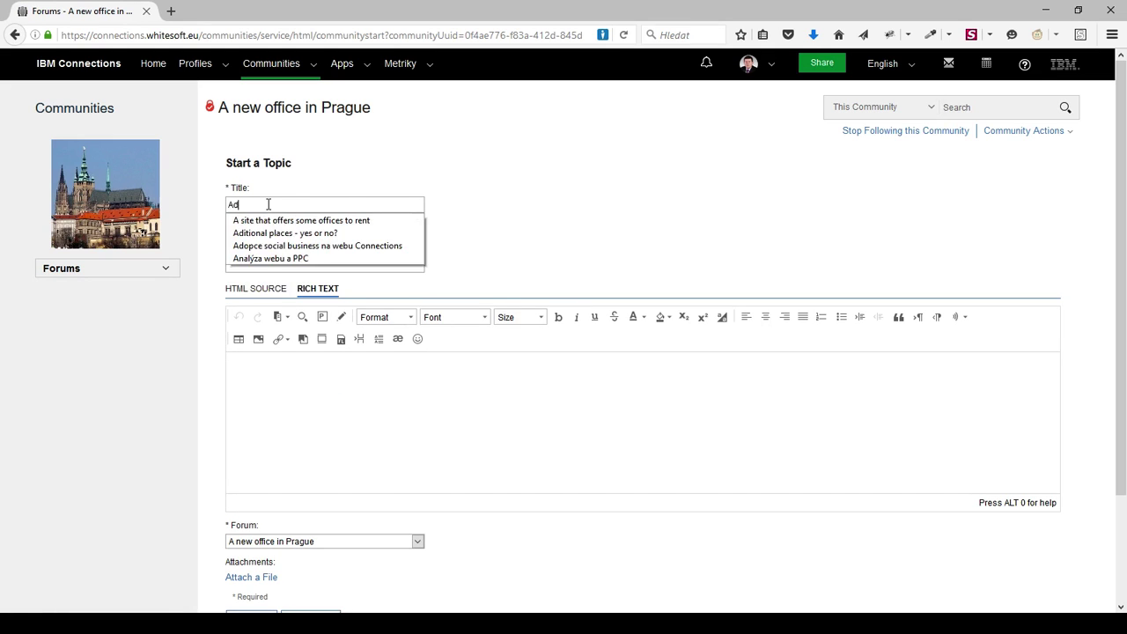
type("ditional places")
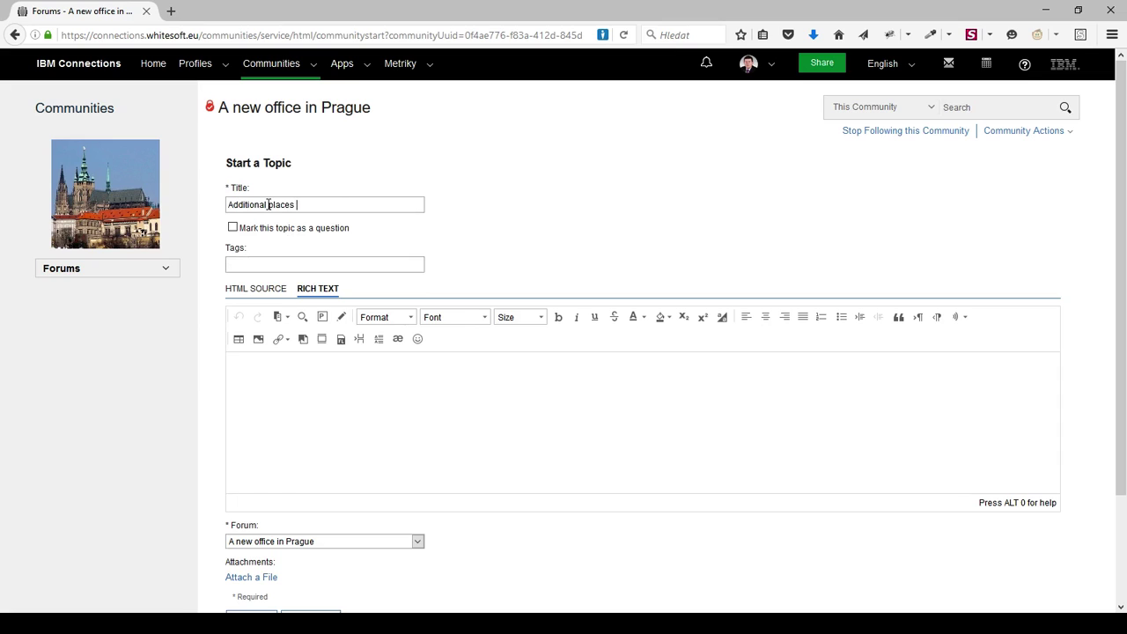
type(" to consid")
type("er<")
type(">")
type("?")
left_click(232, 228)
- Enter "Team, shall we also consider some additional areas close to D1 highway? What do you think?" as the topic's text and save it
left_click(261, 377)
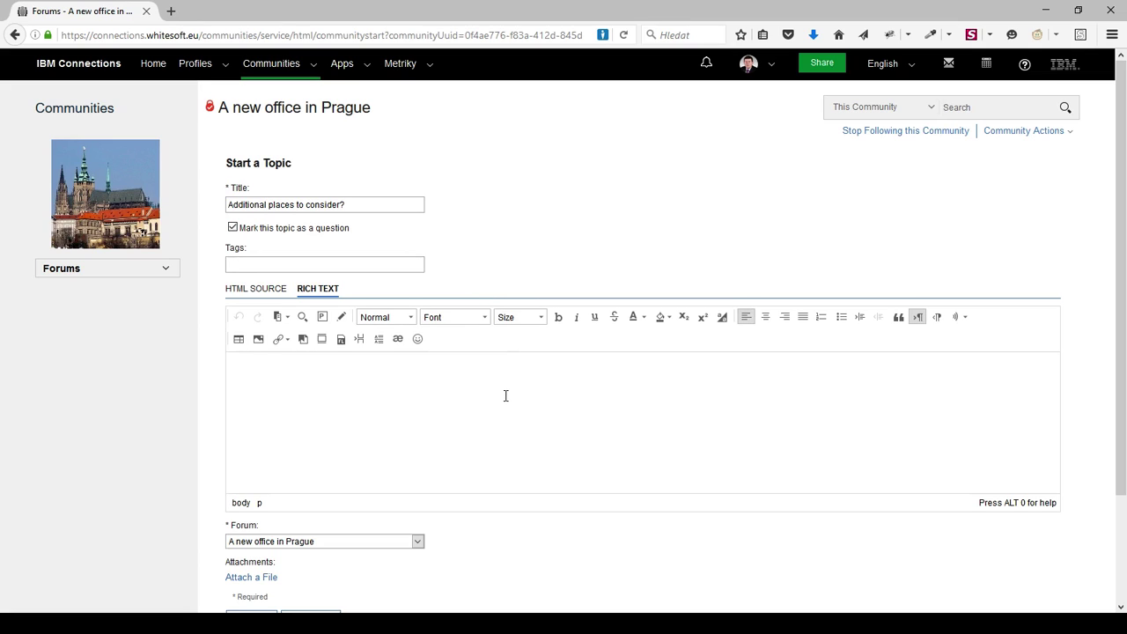
type("Team, shall we also s")
type("onsider som")
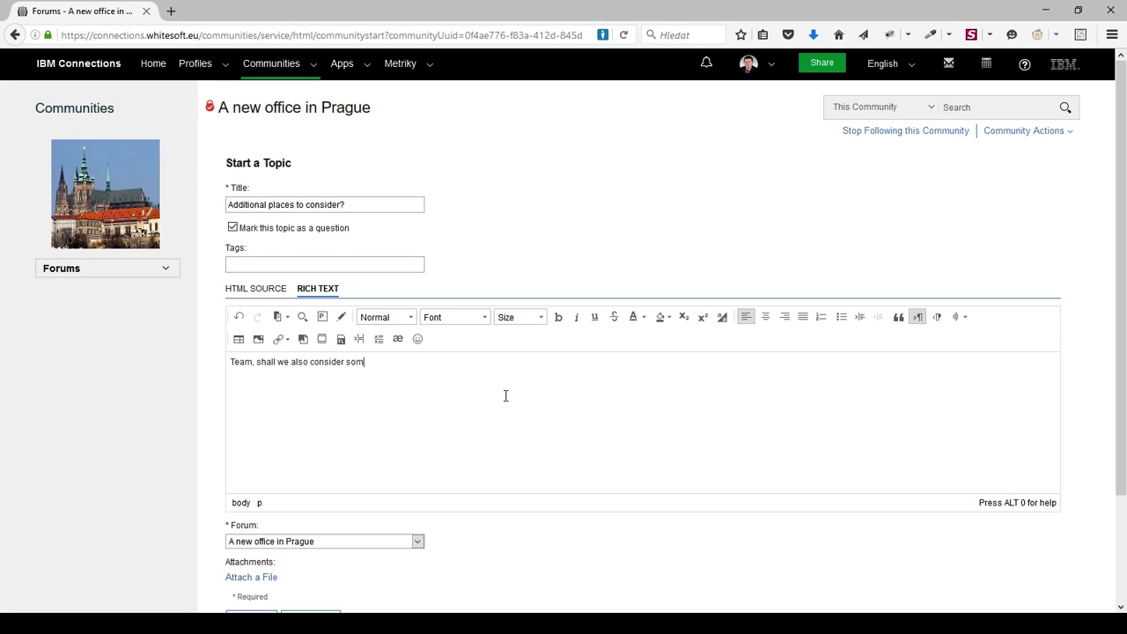
type("e additional areas close to D")
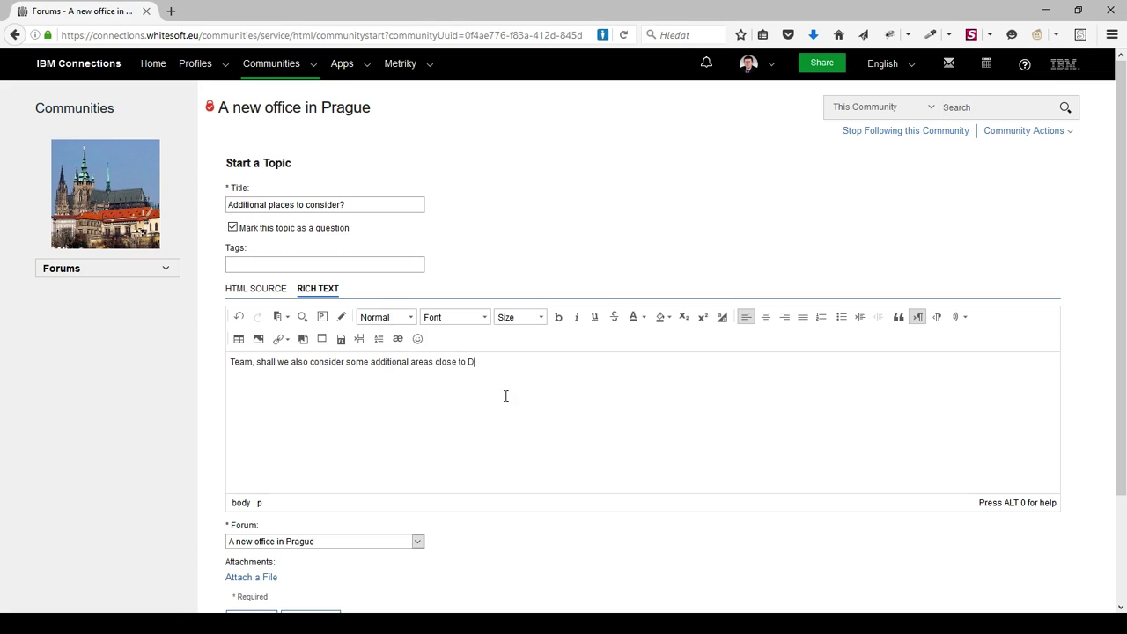
type("1 highway? What do you think?")
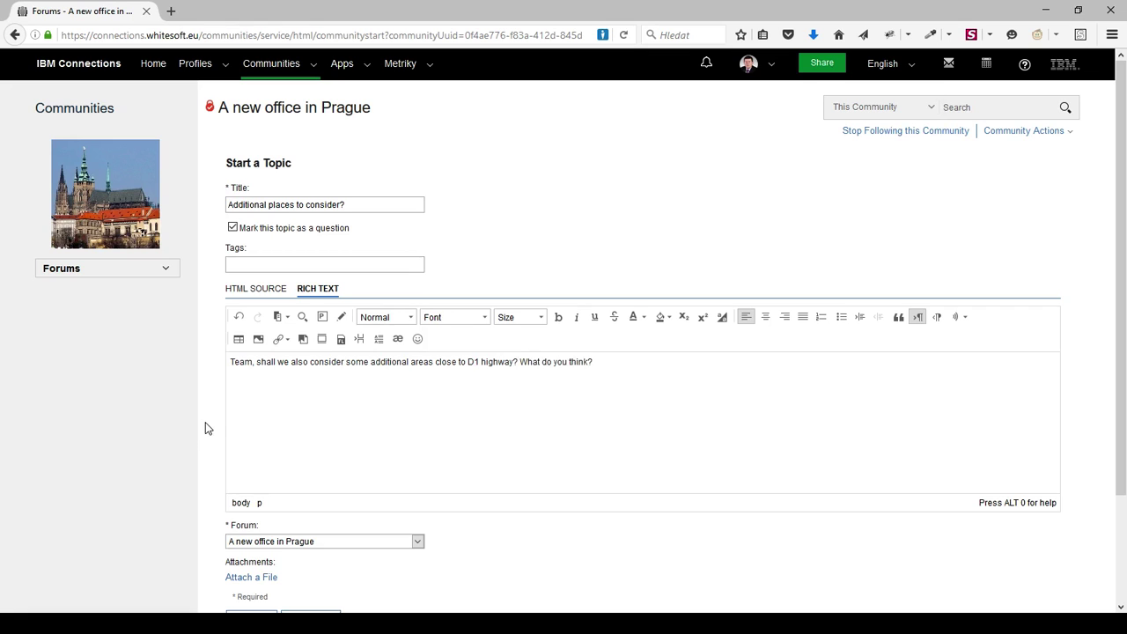
scroll(205, 427, "down", 3)
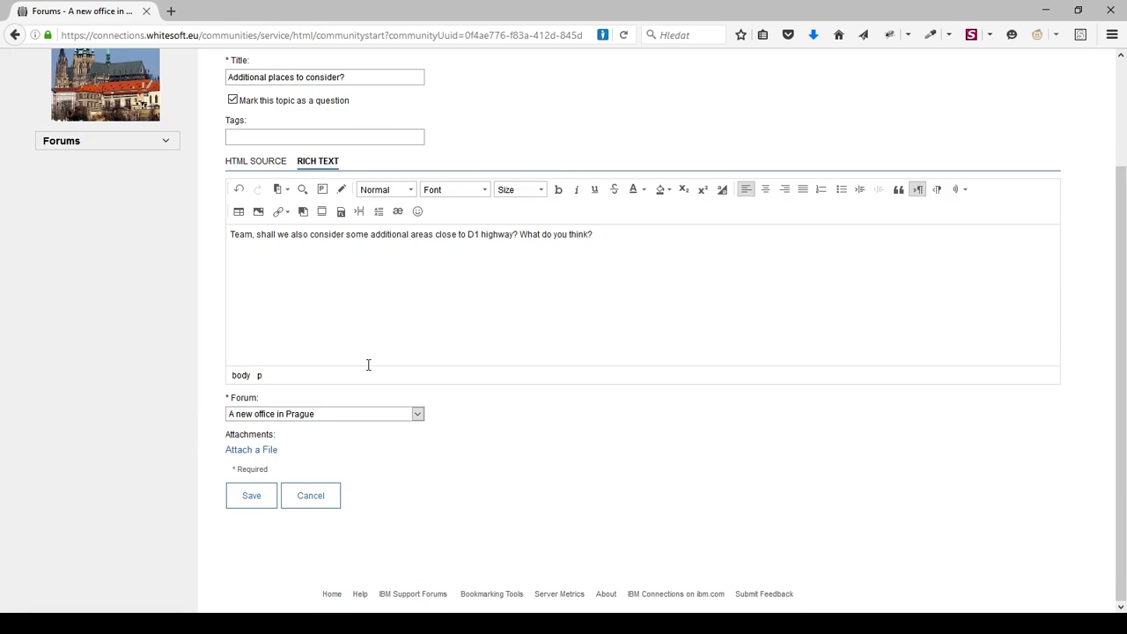
left_click(252, 502)
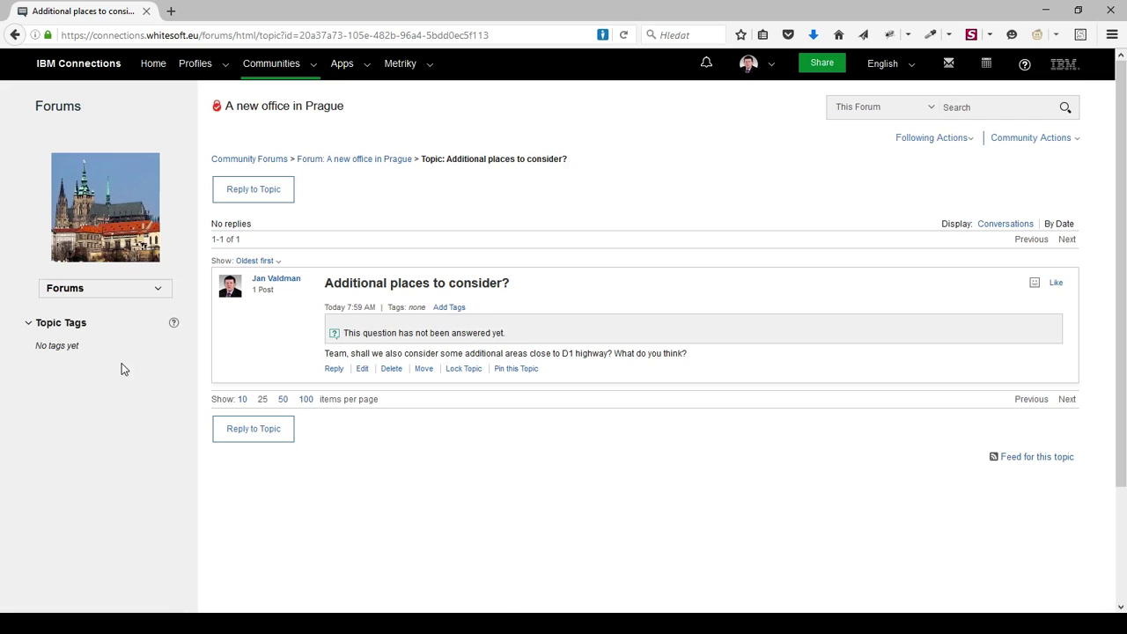
- Add two colleagues, found by name, to the community "A new office in Prague" with the Owners role and save
left_click(137, 222)
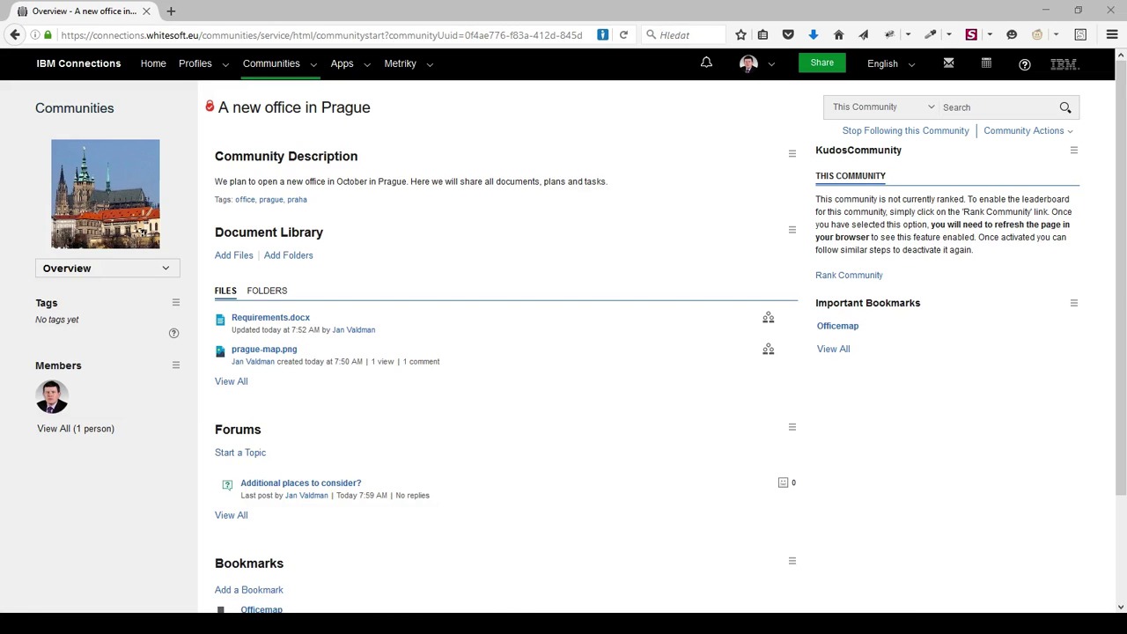
left_click(96, 435)
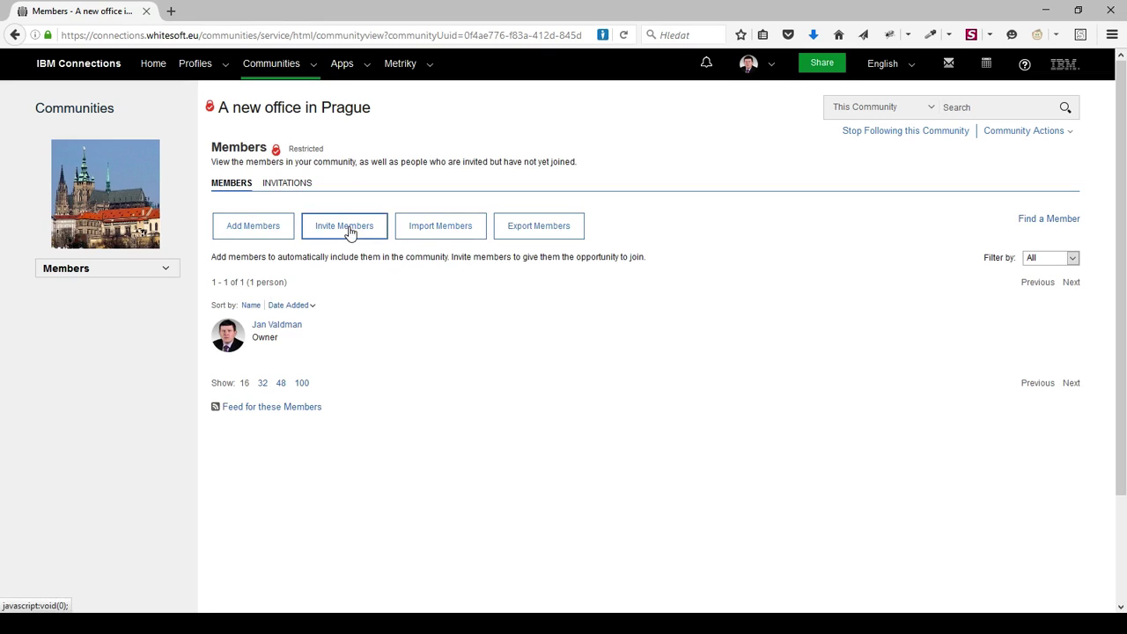
left_click(252, 228)
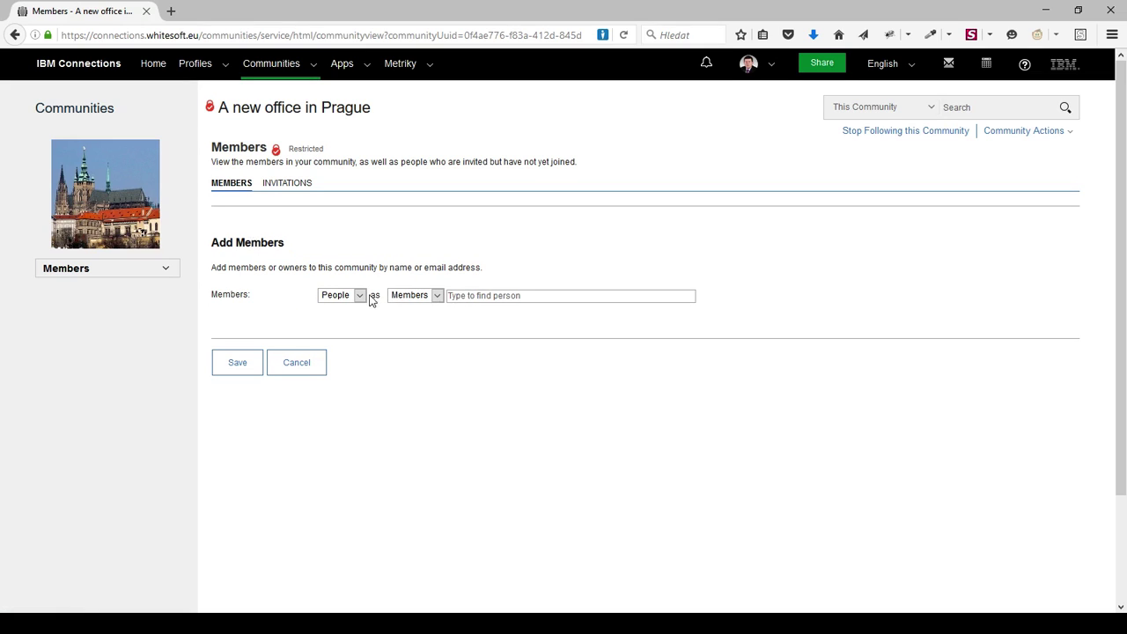
left_click(437, 296)
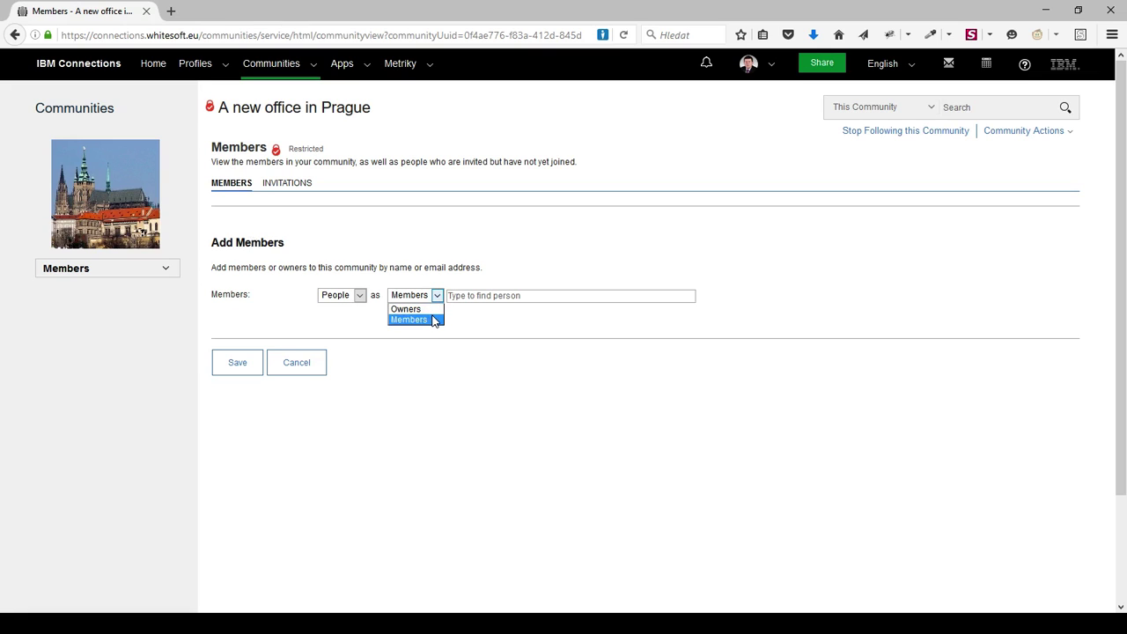
left_click(430, 309)
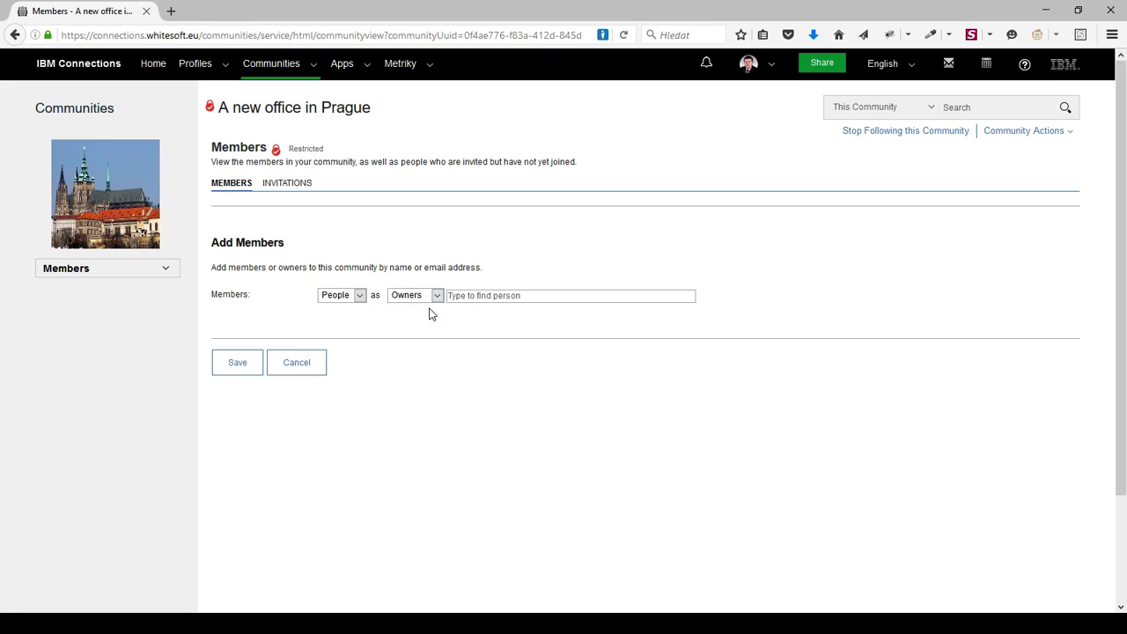
left_click(467, 298)
type("petr bil")
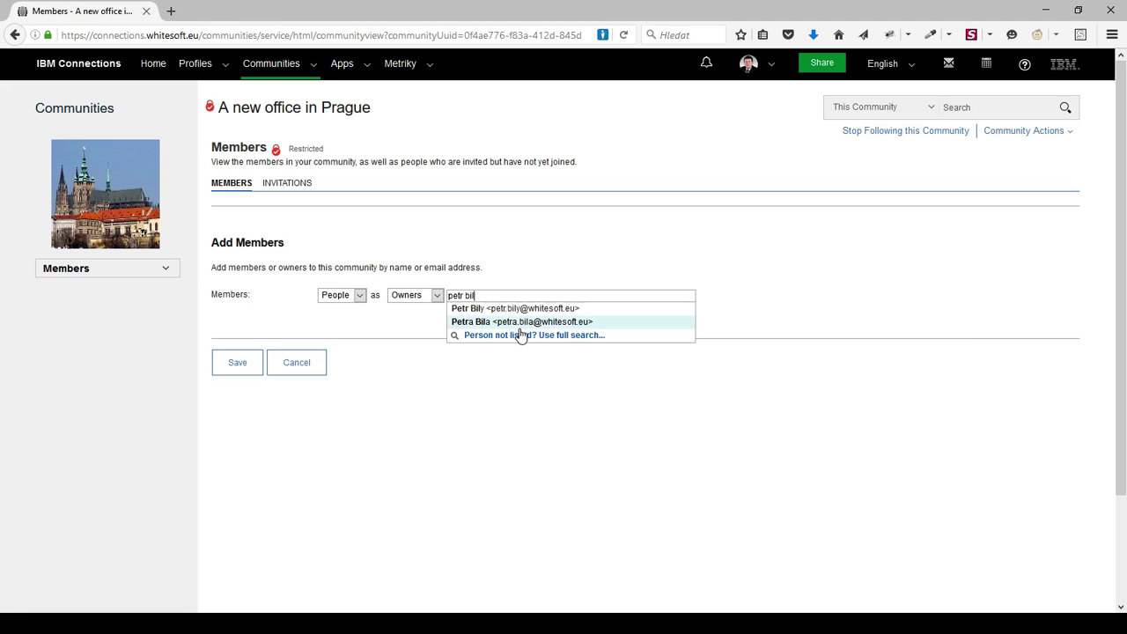
mouse_move(520, 333)
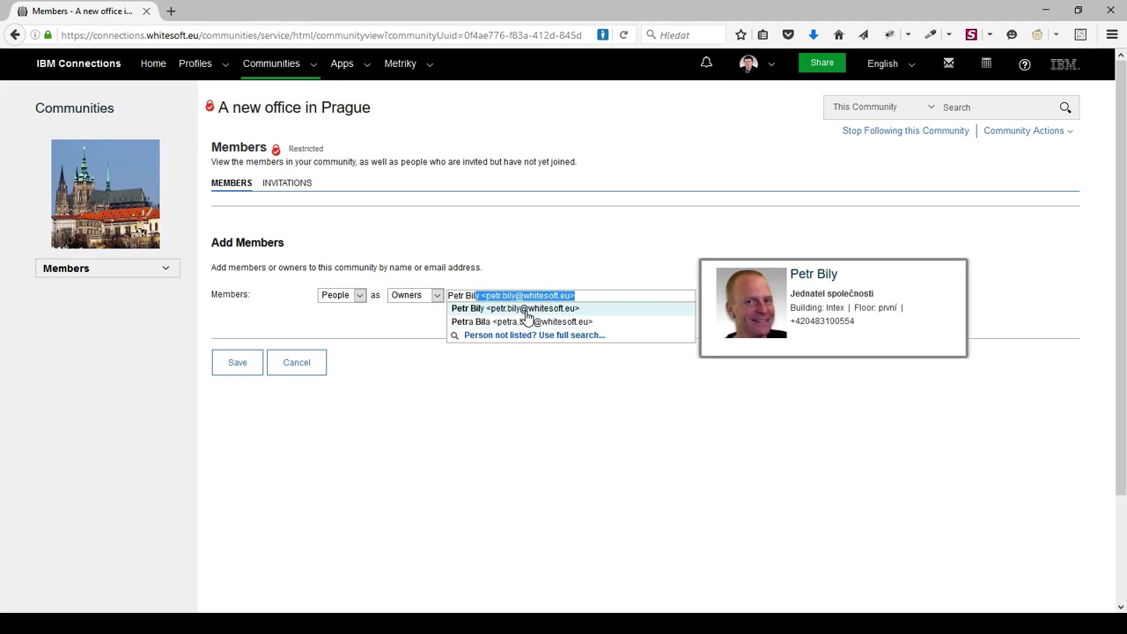
left_click(527, 315)
type("martin")
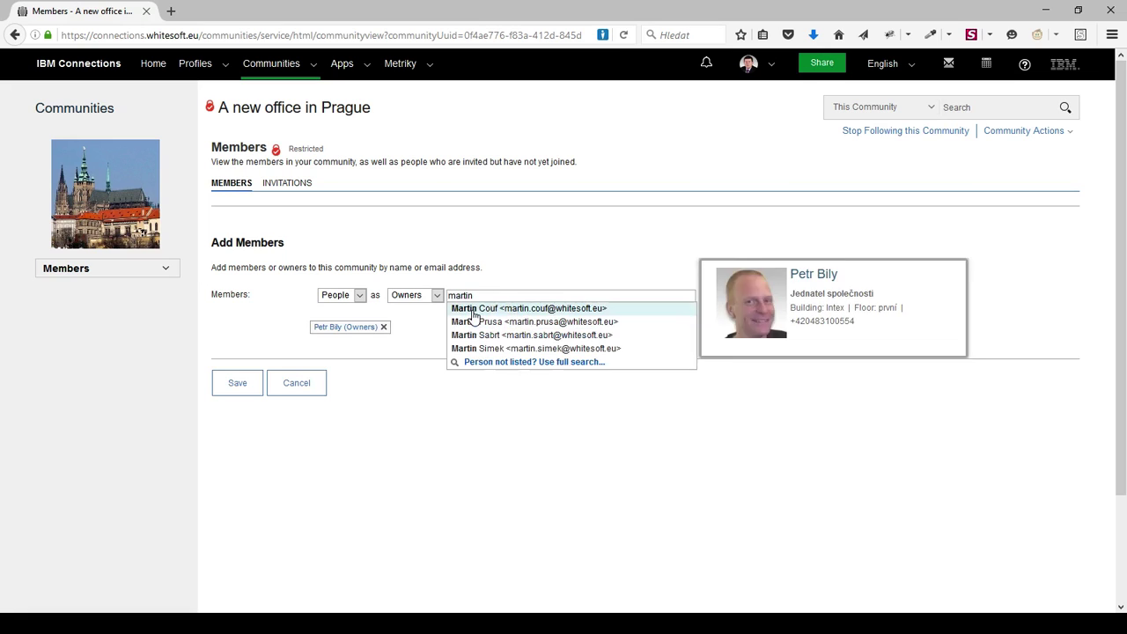
left_click(473, 314)
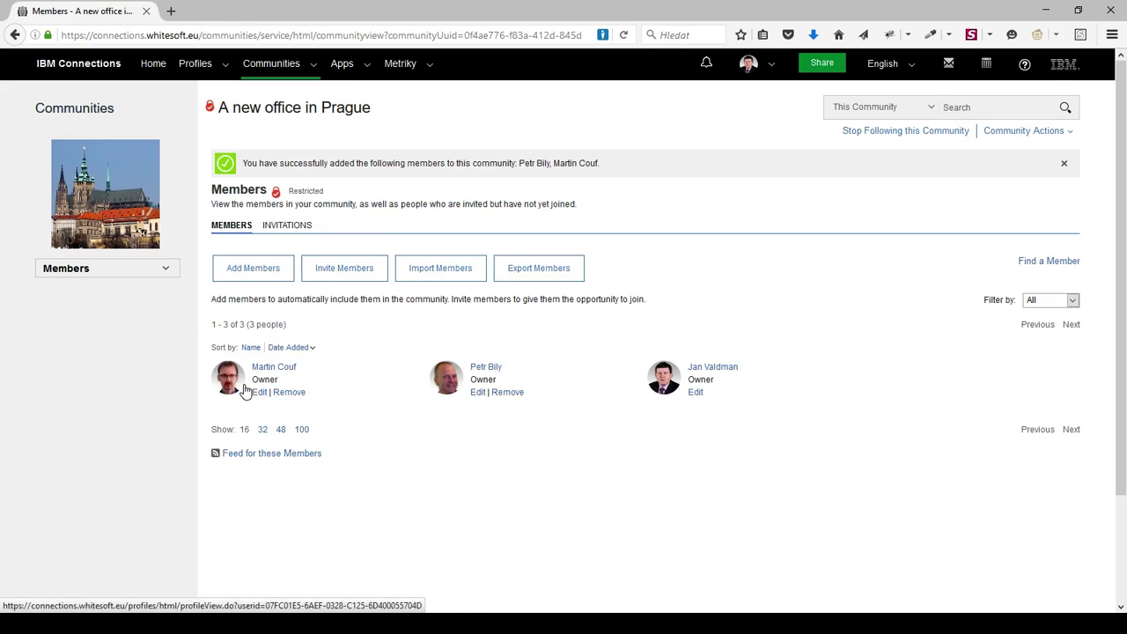
- Add the Activities app to the community and place it between the Document Library and Forums on the overview page
left_click(102, 217)
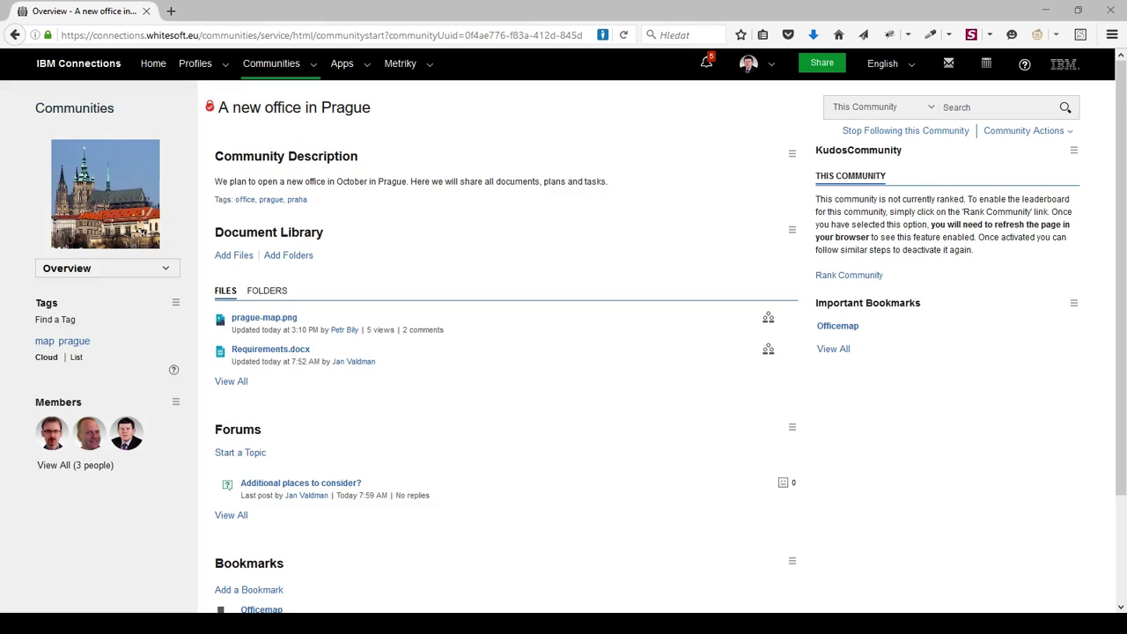
left_click(1042, 135)
left_click(1020, 180)
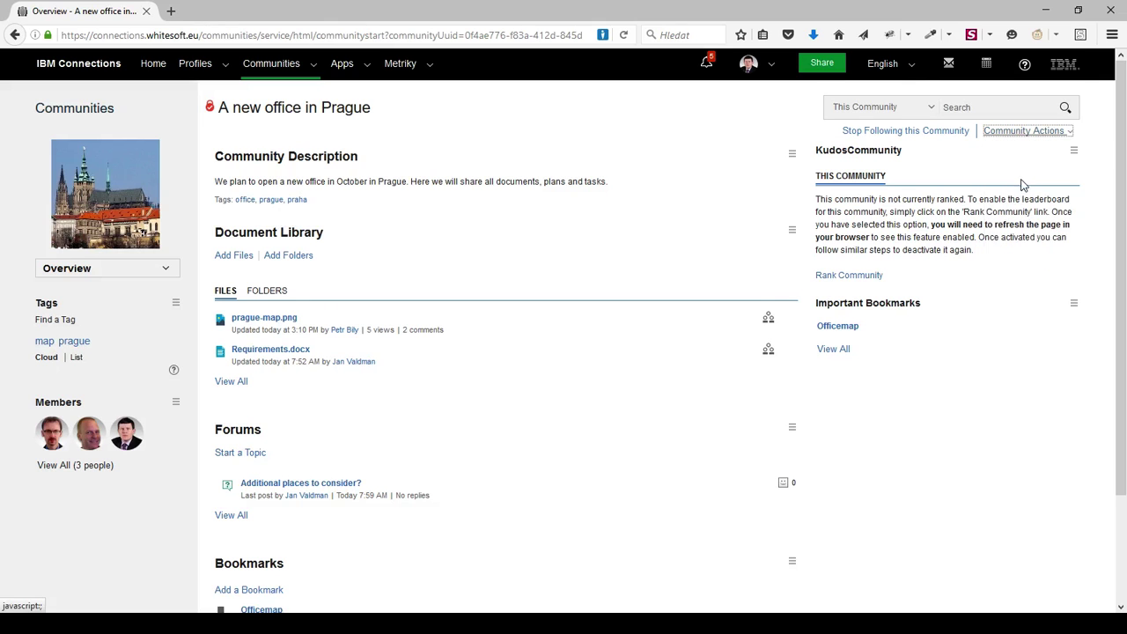
left_click(1051, 563)
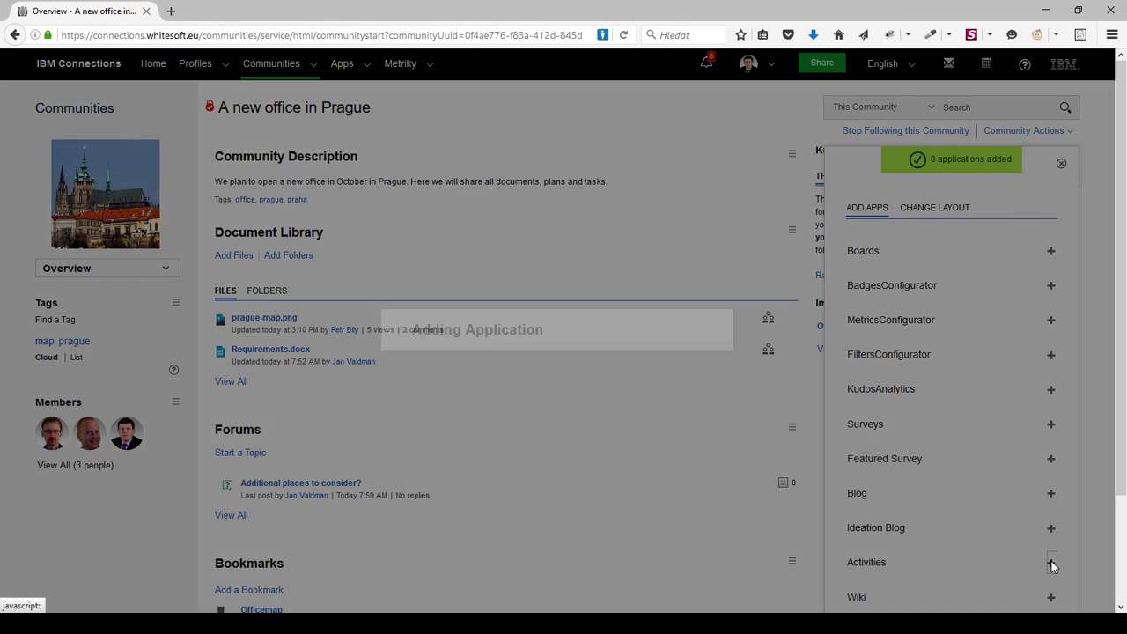
left_click(1059, 166)
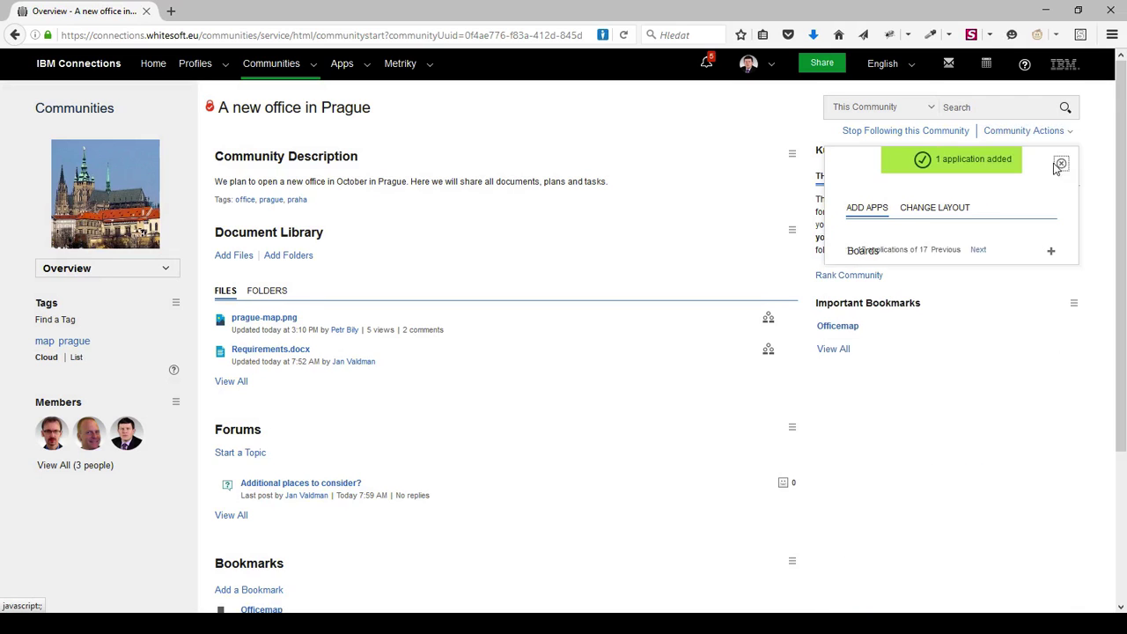
scroll(533, 350, "down", 3)
left_click_drag(279, 482, 294, 297)
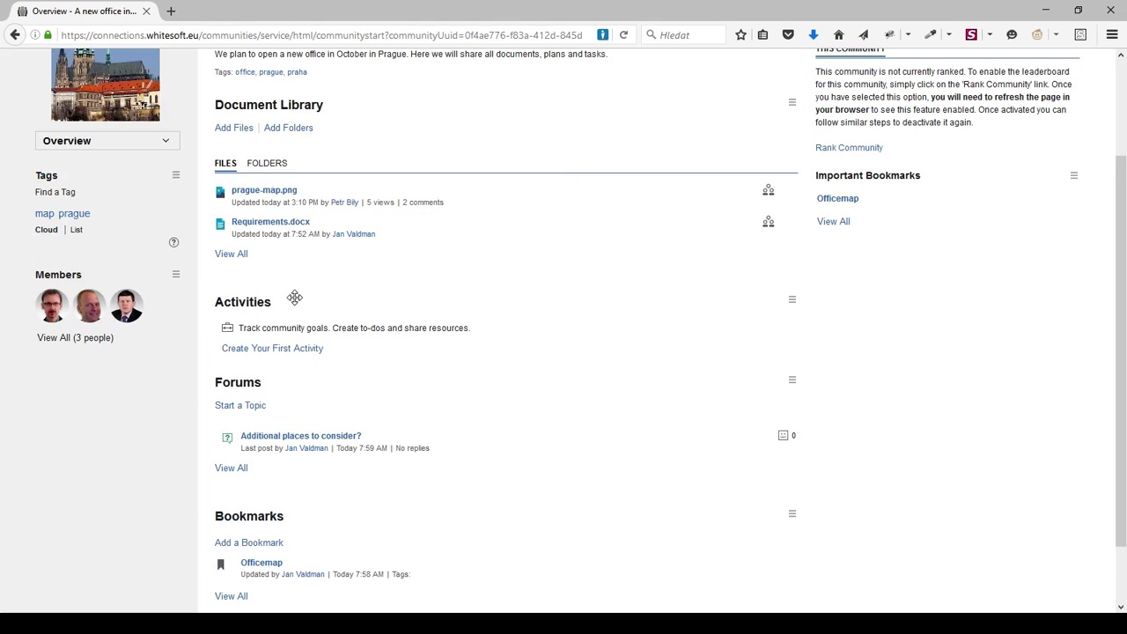
- Start the community's first activity and name it "Open a new office in Prague"
left_click(276, 351)
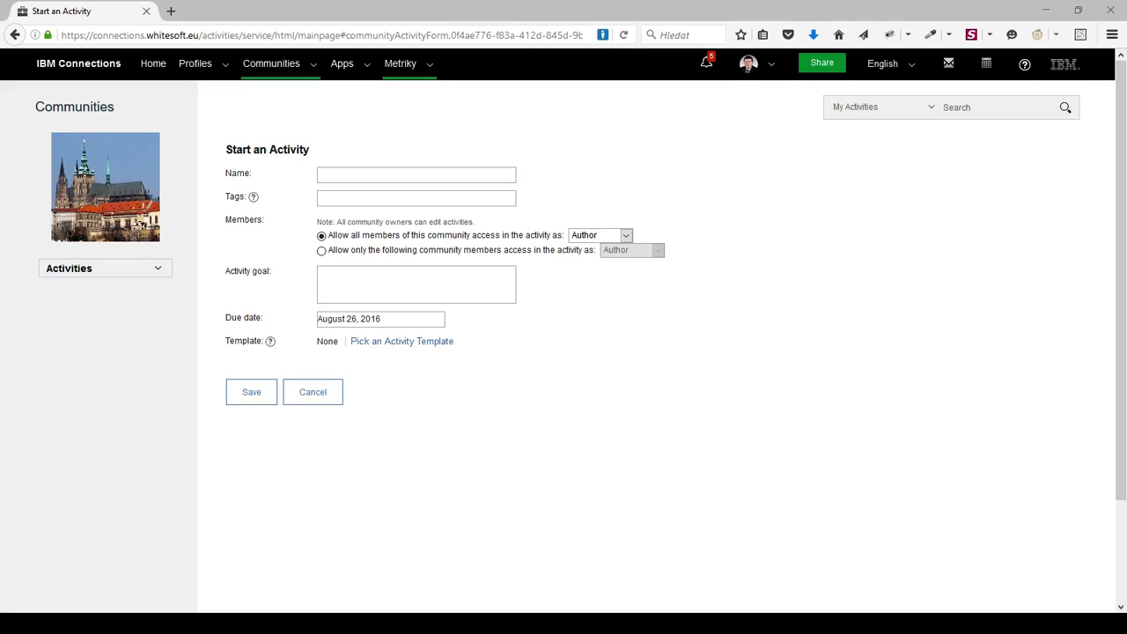
left_click(386, 171)
type("Open a news office in PO")
key("BackSpace")
key("BackSpace")
type("rague")
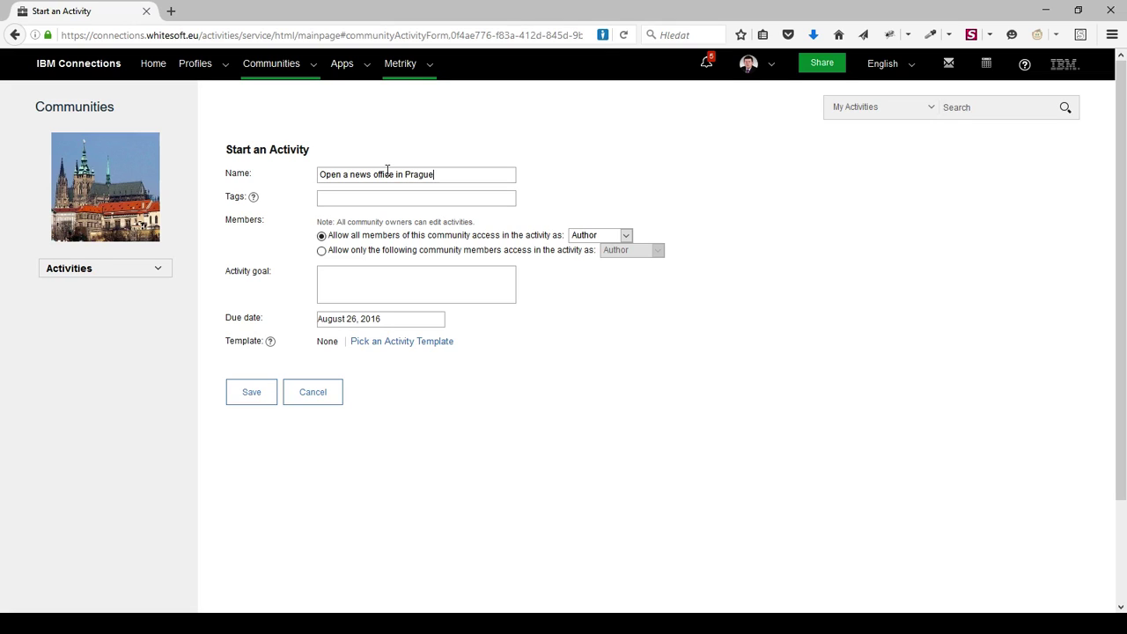
key("BackSpace")
- Tag the activity prague and praha, enter the goal "Find a a good locations, rent the office rooms and prepare everything for moving." and save it
left_click(441, 197)
type("praf")
type("ue ")
type("prahg")
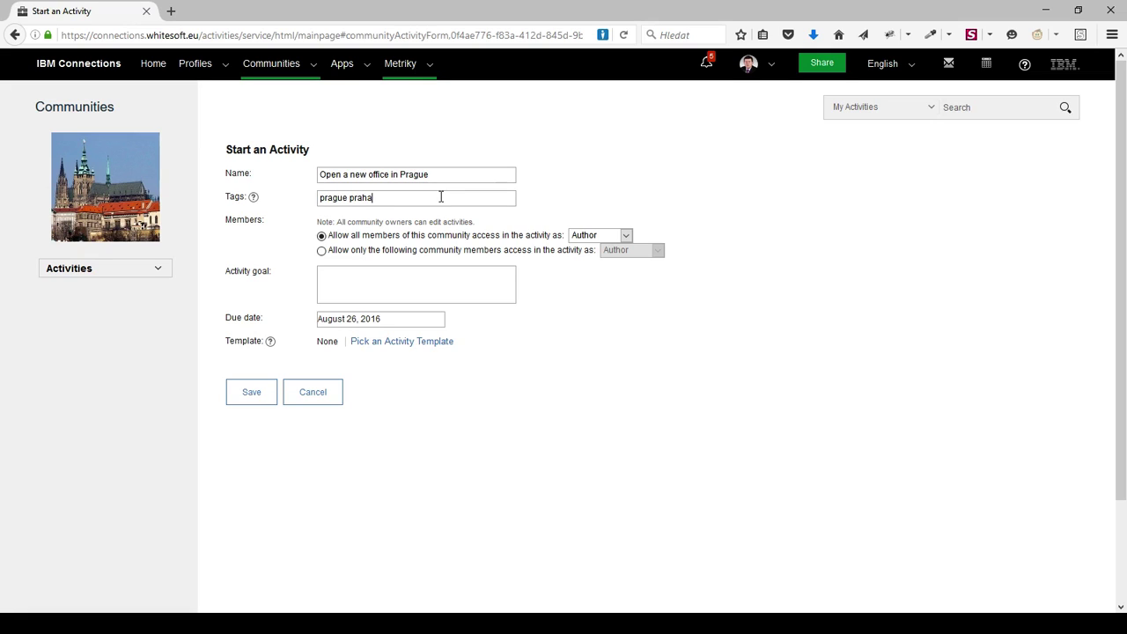
left_click(478, 214)
type("Find a a good locations, rent the office rooms and prepare everything for moving.")
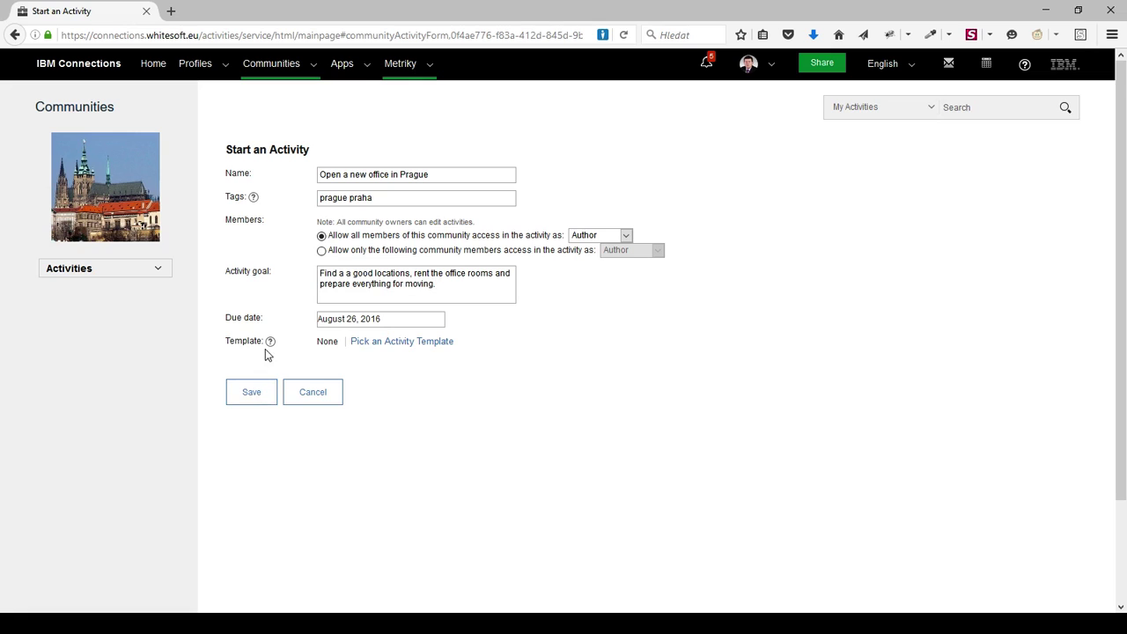
left_click(257, 393)
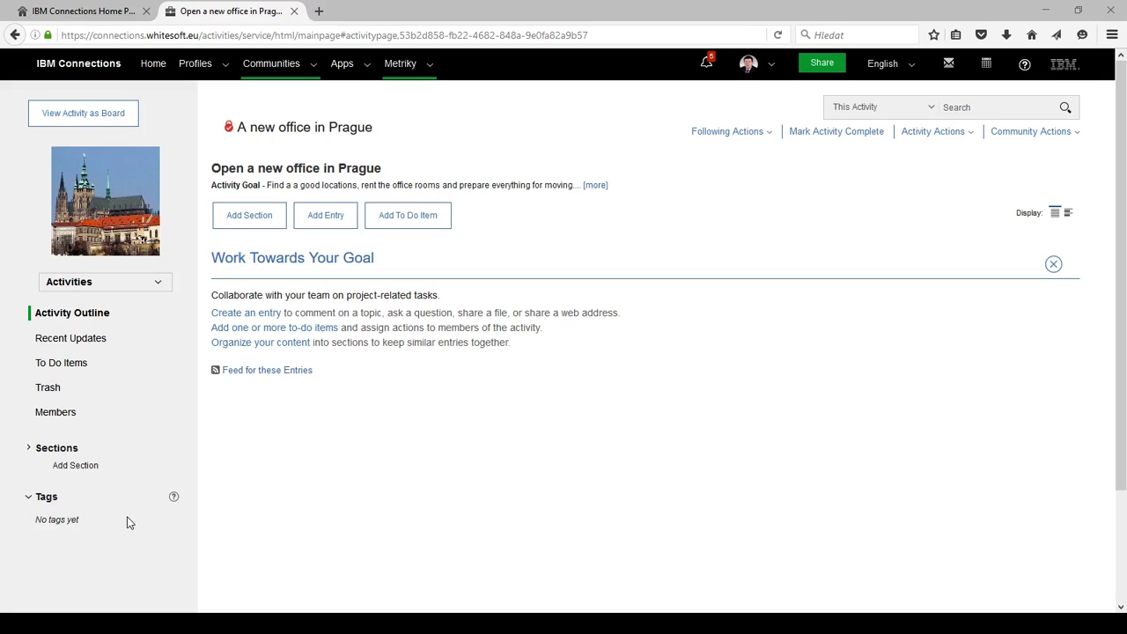
- Add a section named "find a place" to the new activity
left_click(269, 215)
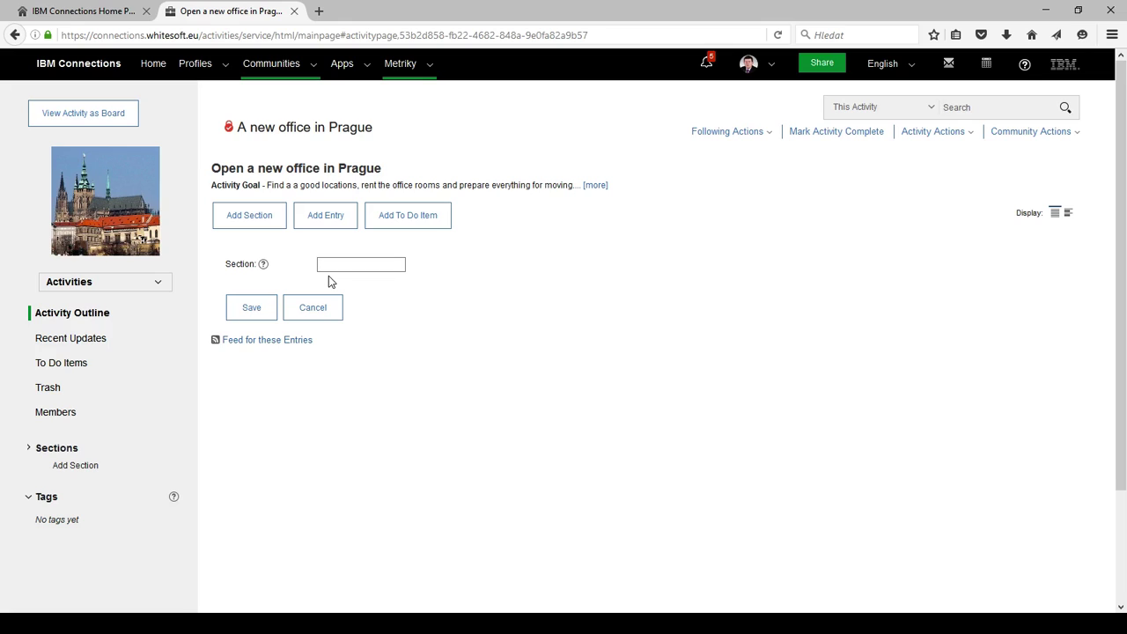
type("fi")
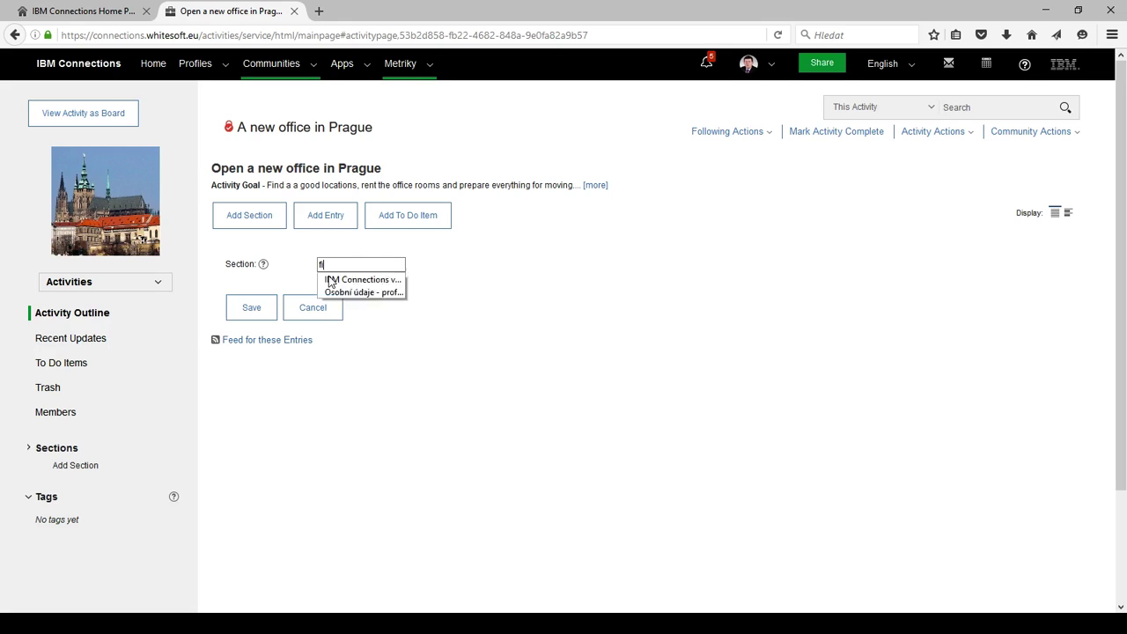
type("nd a place")
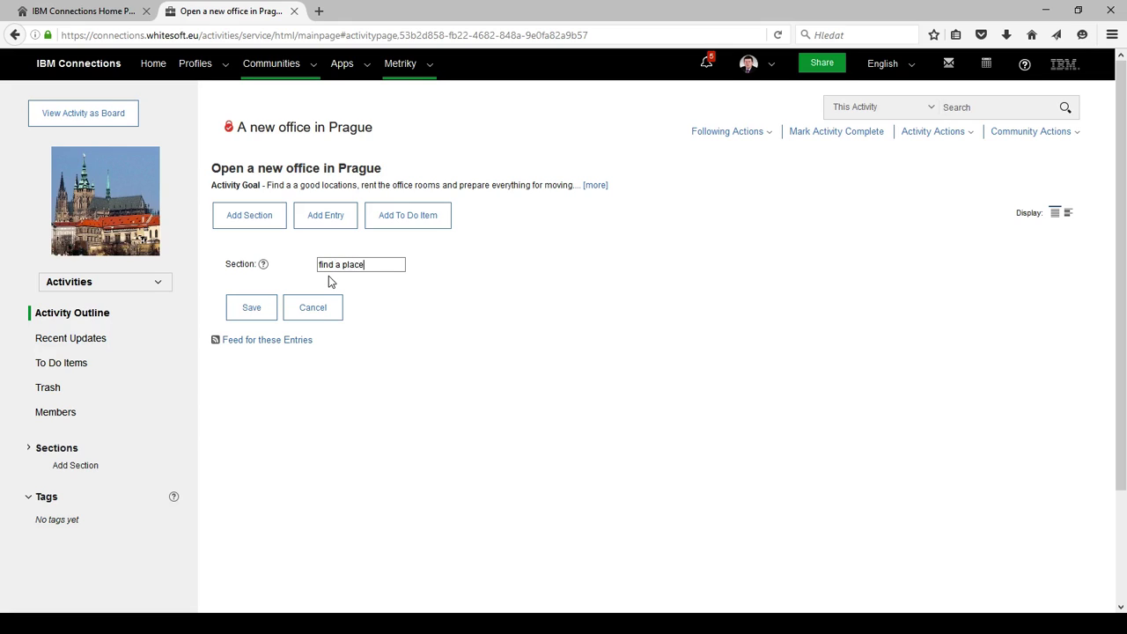
left_click(252, 309)
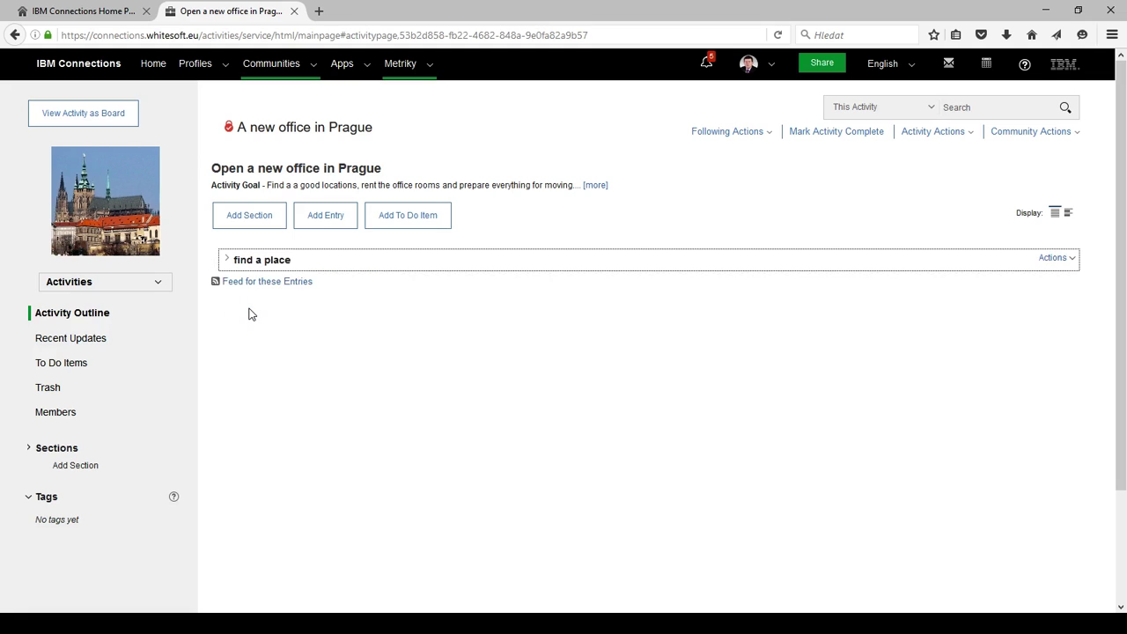
- Add a second section named "rent the office space" to the activity
left_click(259, 221)
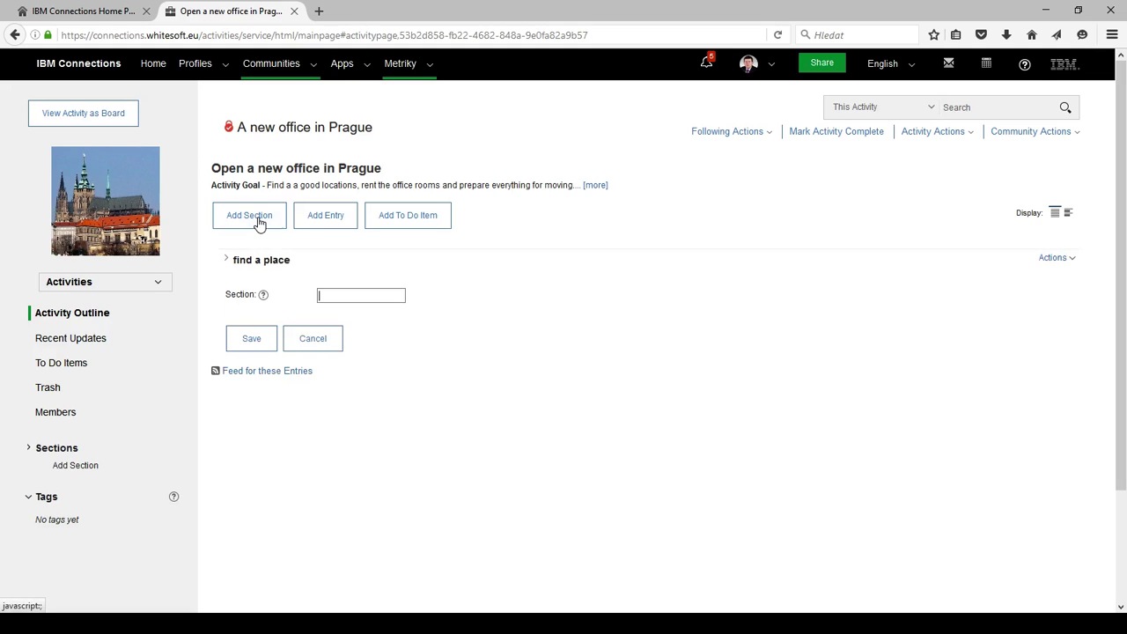
type("rent th")
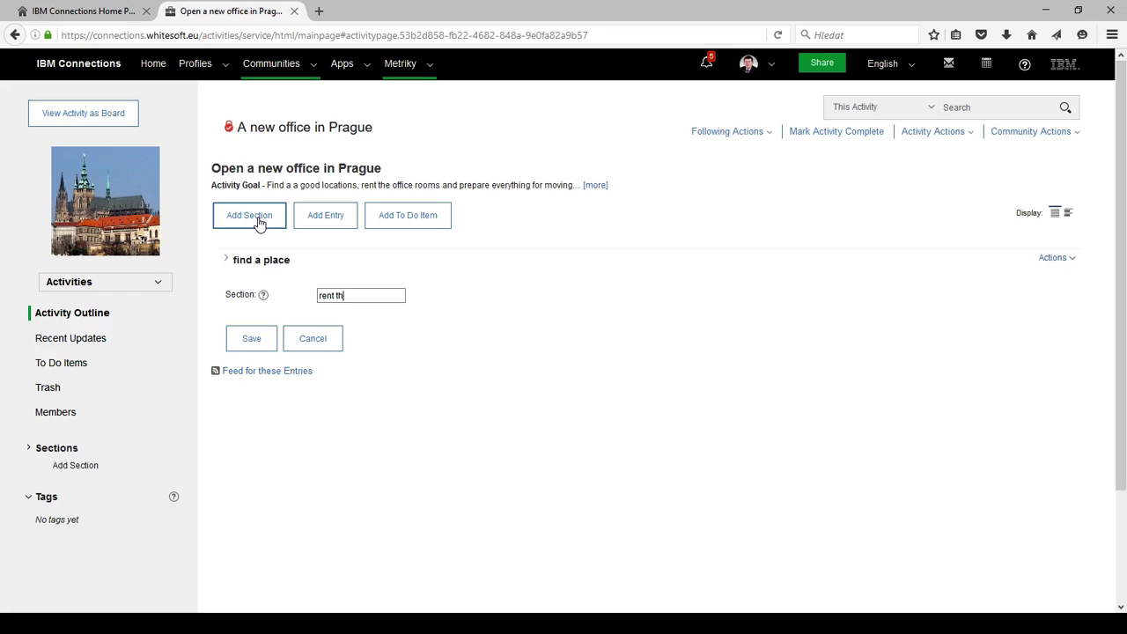
type("e offe")
key("BackSpace")
type("ec")
key("BackSpace")
key("BackSpace")
type("ice space")
left_click(251, 339)
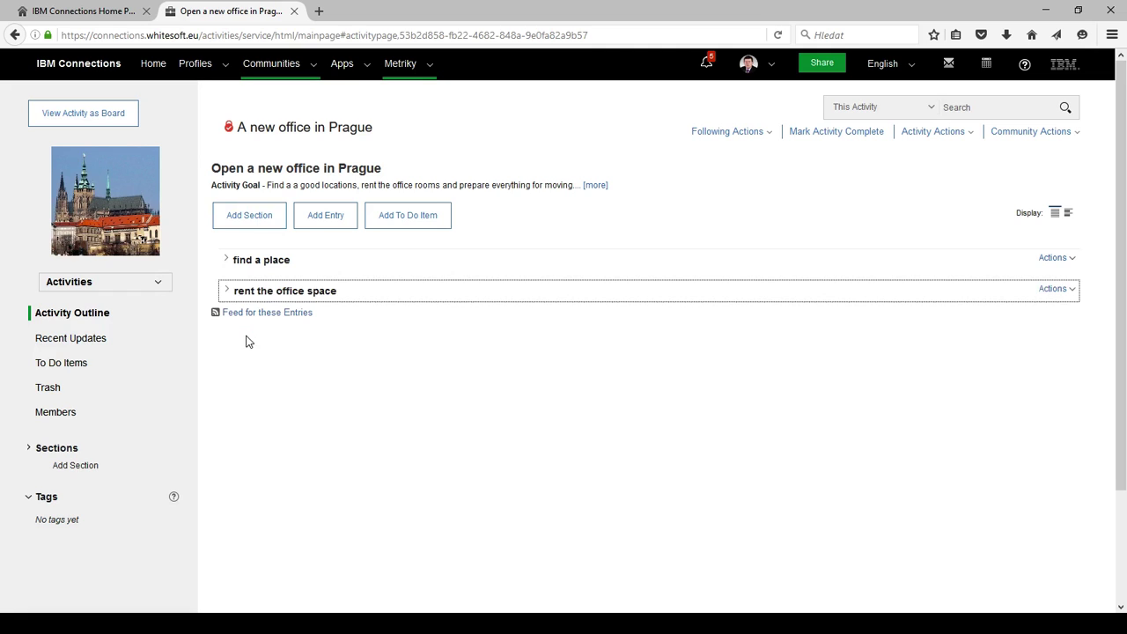
- Add a third section named "prepare the office for moving" to the activity
left_click(243, 227)
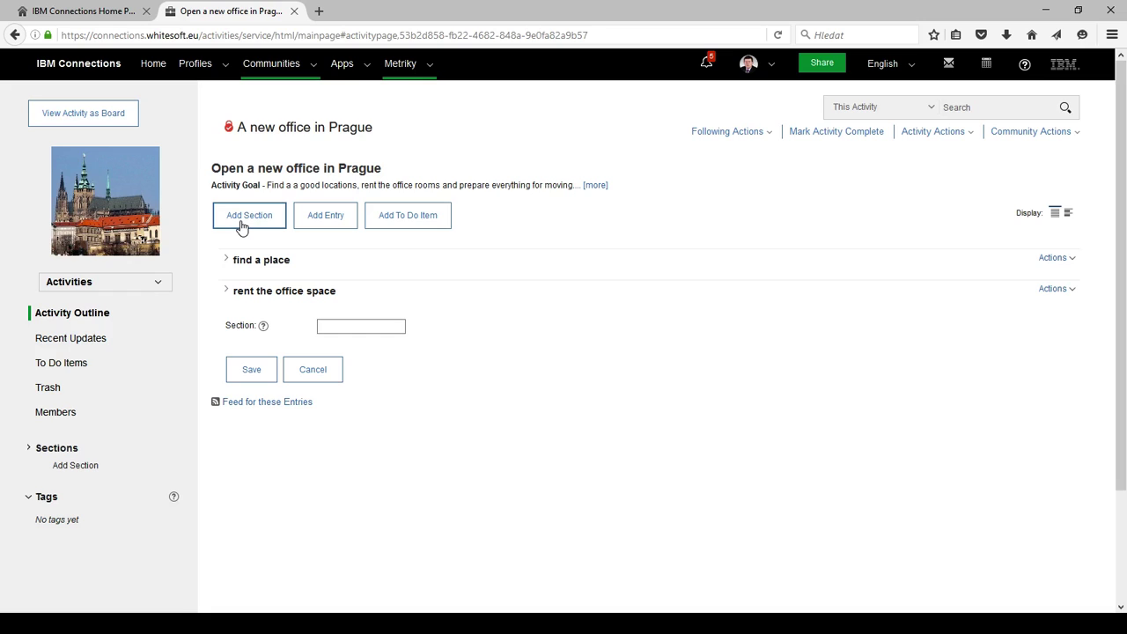
type("prepare the ")
type("office for moving")
left_click(251, 370)
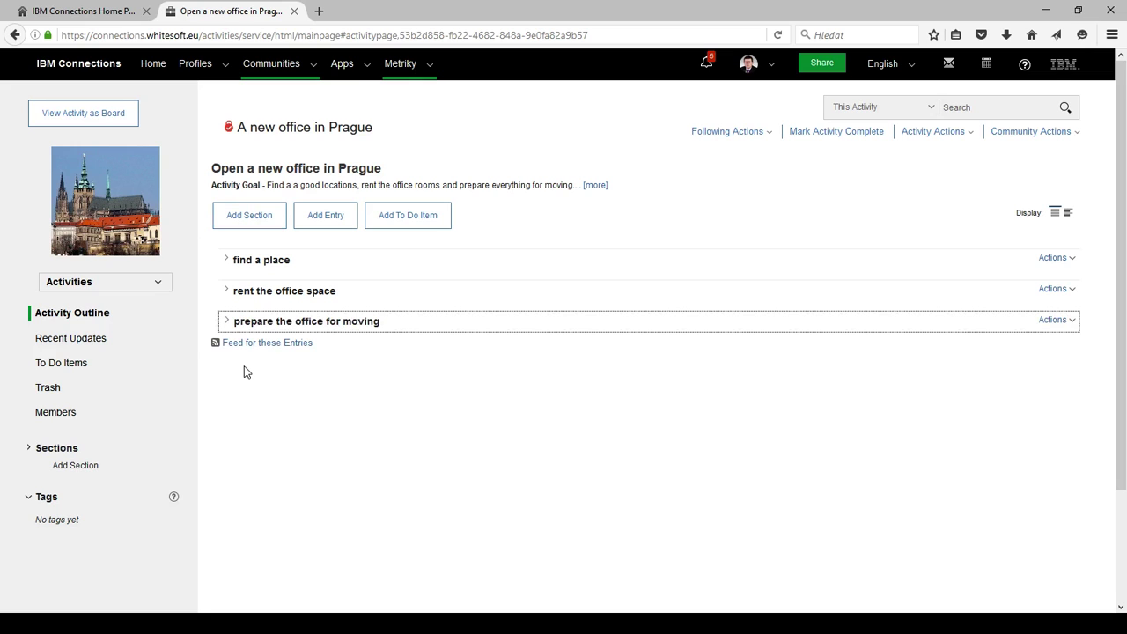
- Add the to-do items "search via agents" and "search on web" to the "find a place" section
left_click(226, 264)
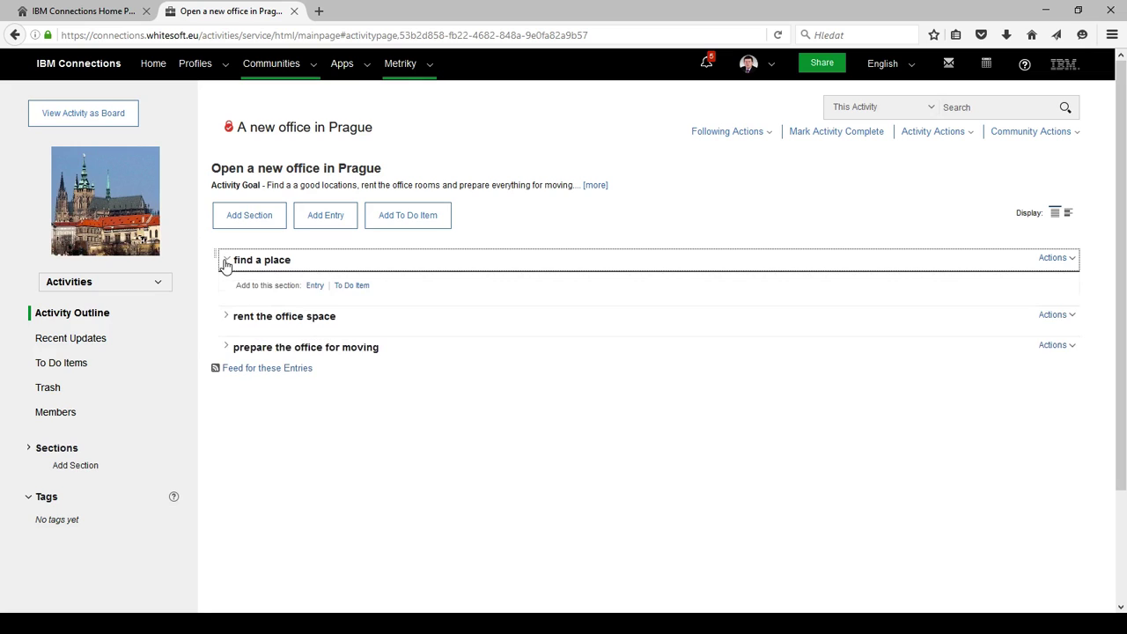
left_click(352, 286)
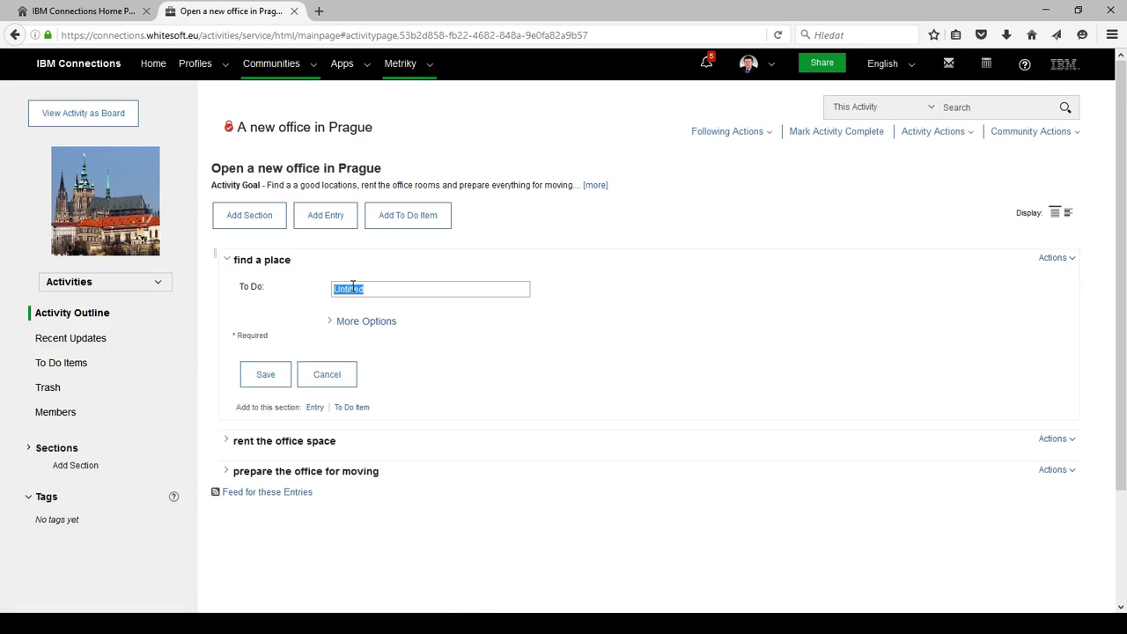
type("se")
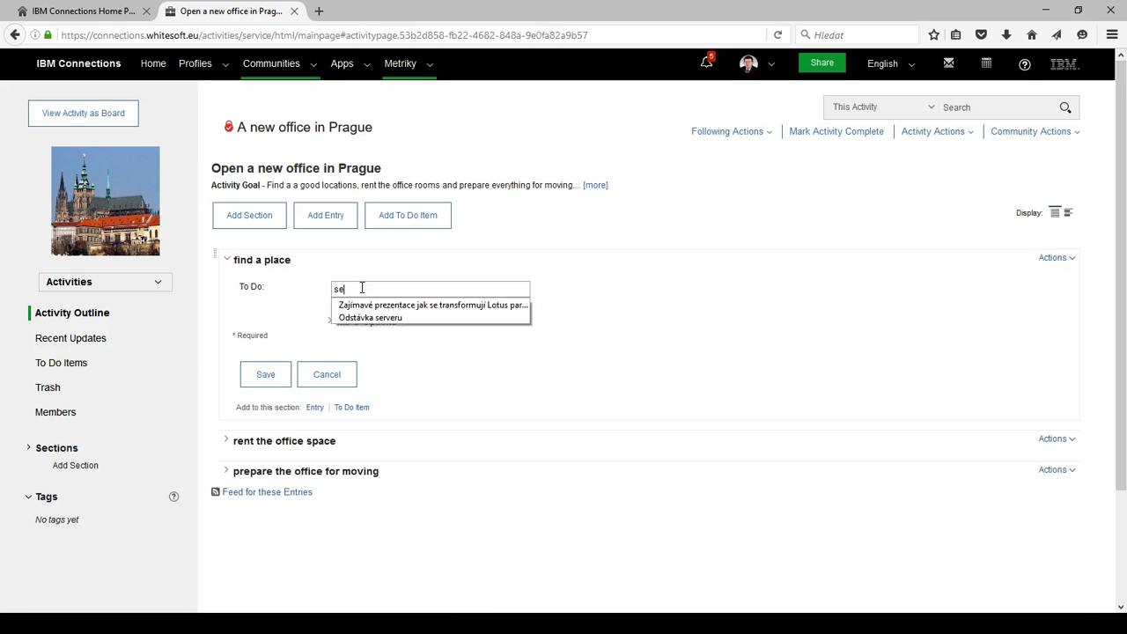
type("arch via agents")
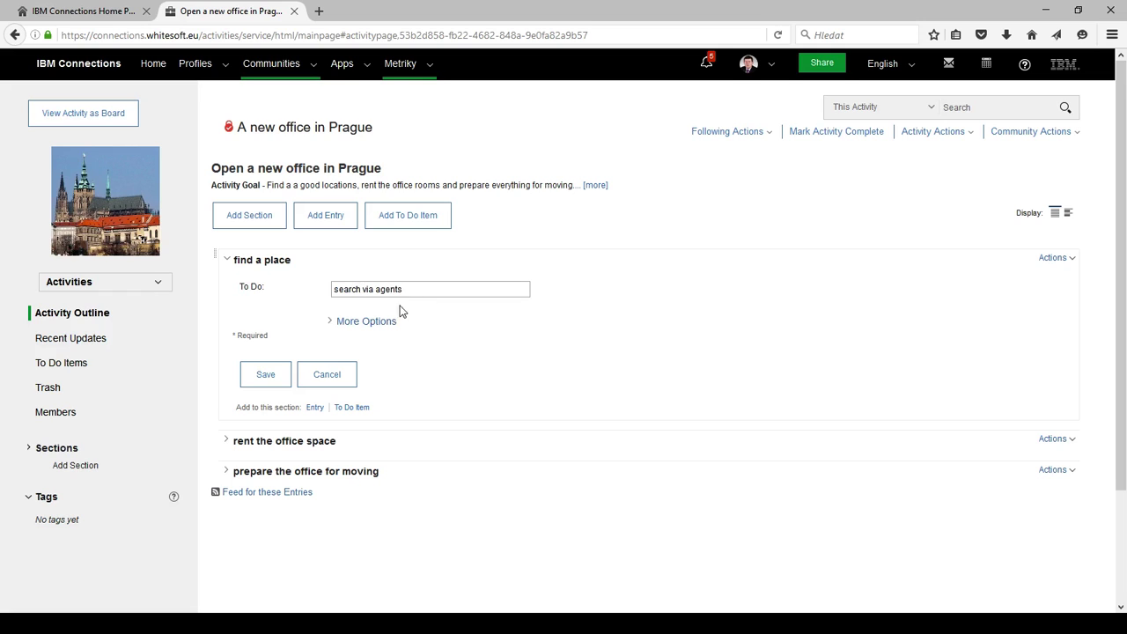
left_click(263, 376)
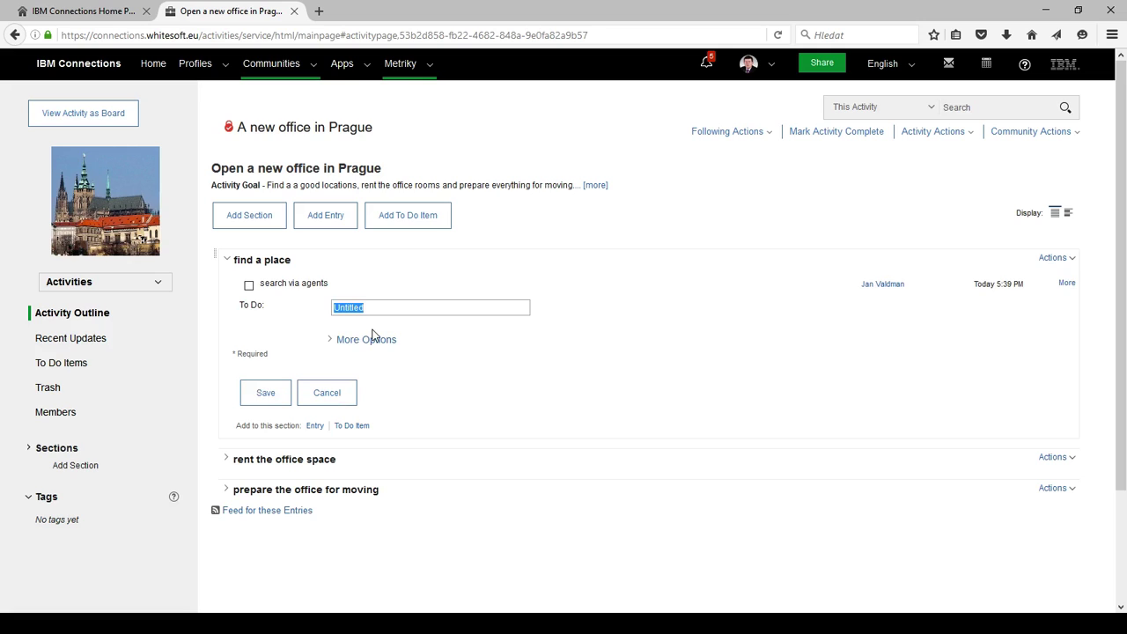
type("search on web")
left_click(267, 401)
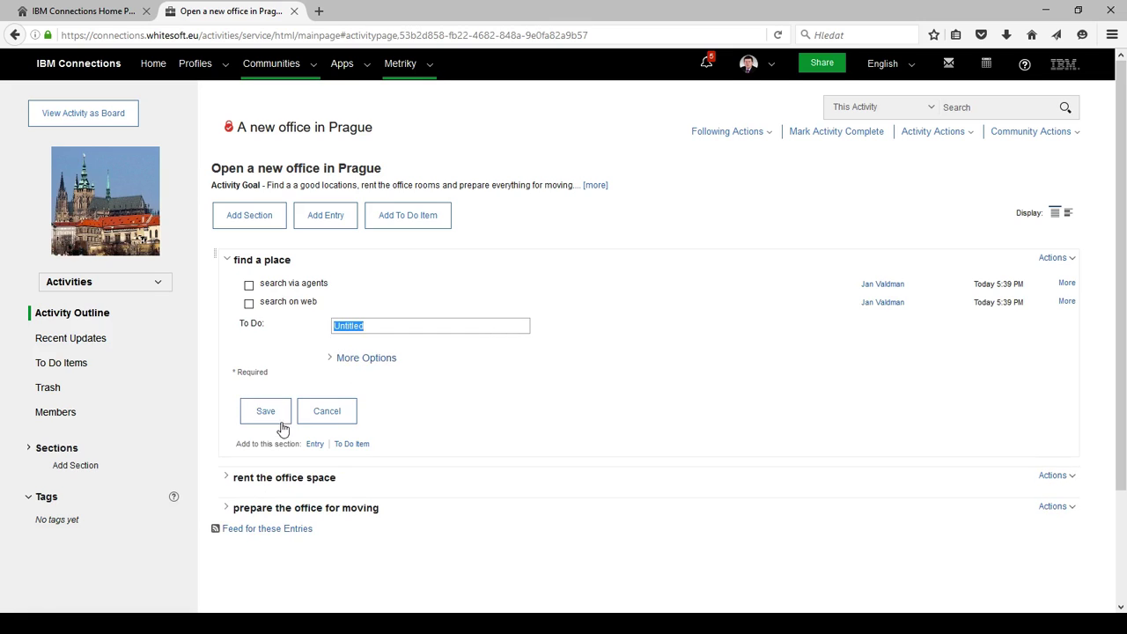
- Add the to-do item "ask local frinds for tips" to the "find a place" section and finish adding items there
type("as")
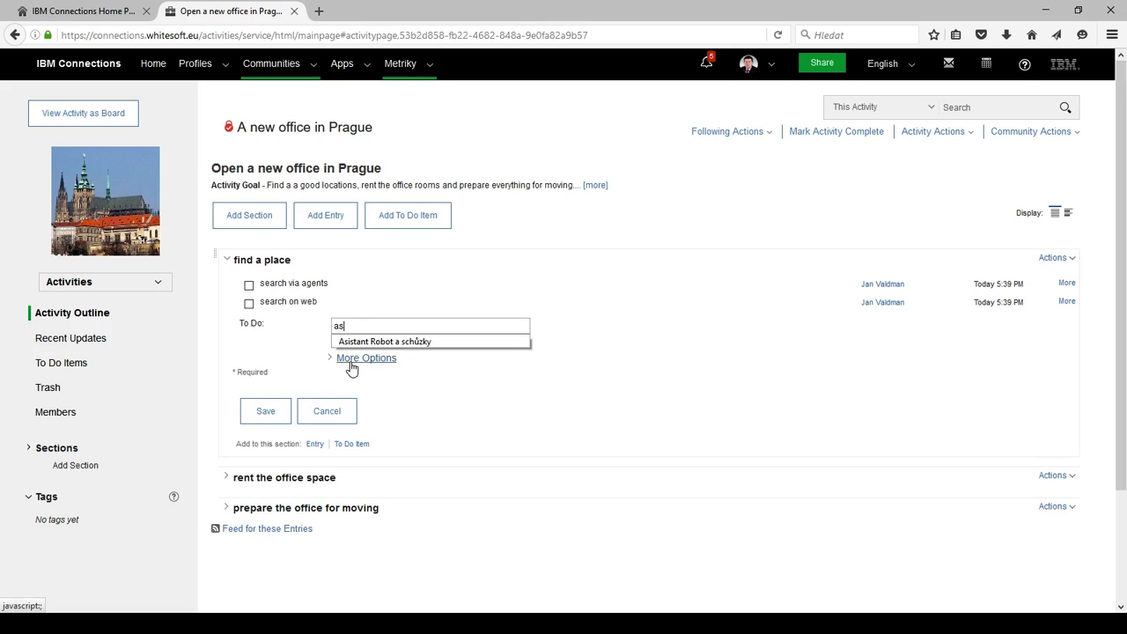
type("k local frinds for tips")
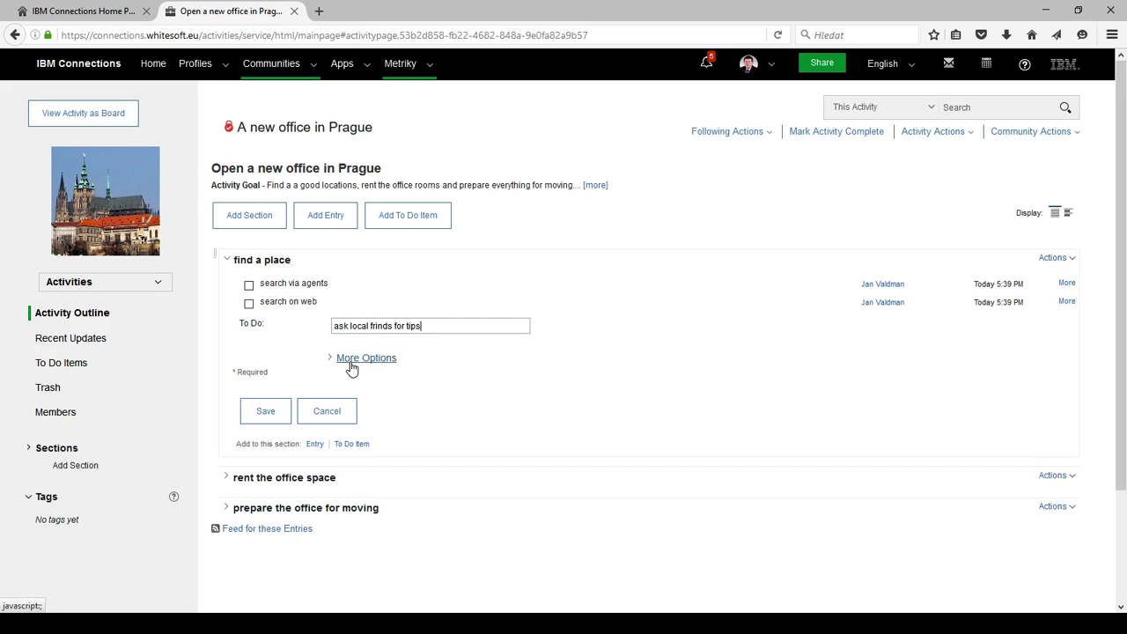
left_click(271, 417)
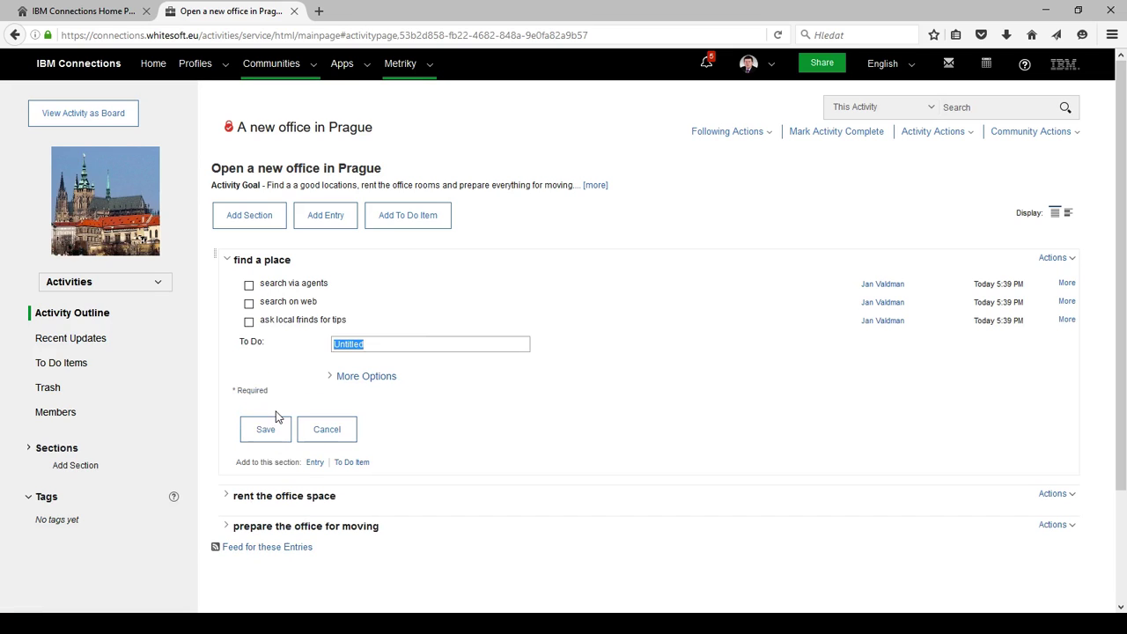
left_click(327, 430)
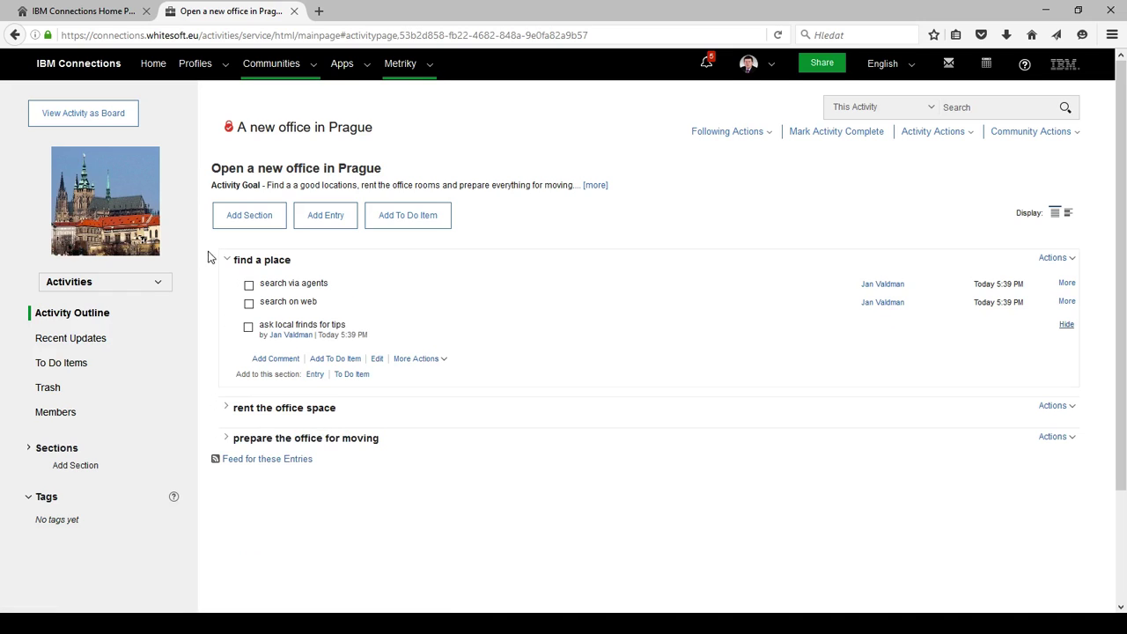
- Expand the "rent the office space" section and add the to-do item "check the area for services"
left_click(226, 409)
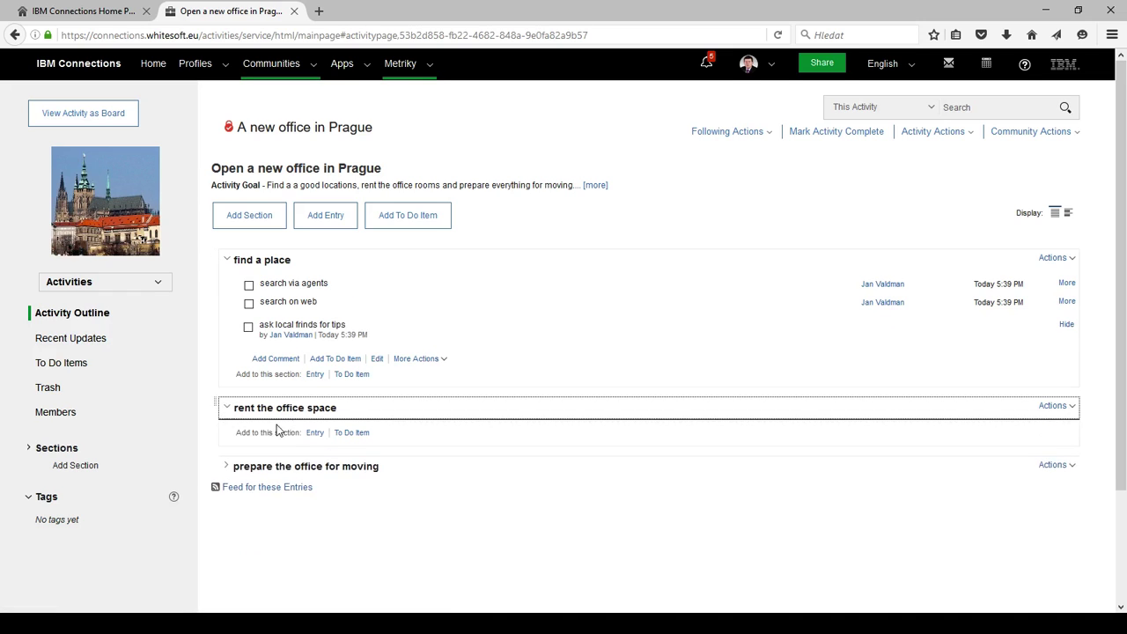
left_click(353, 433)
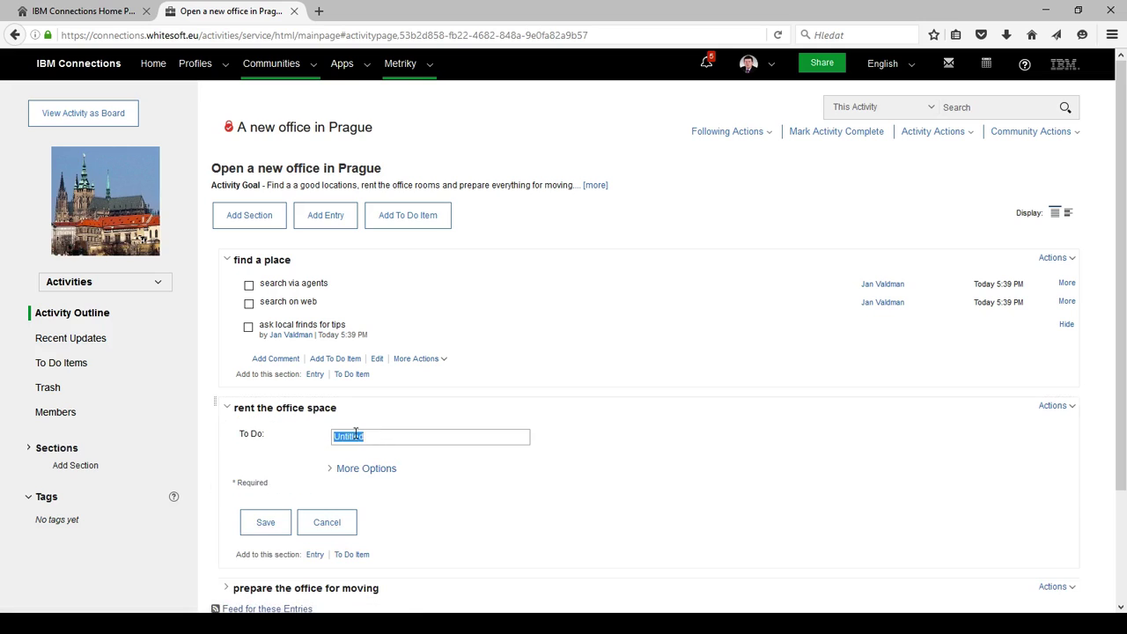
type("check the area for services")
left_click(269, 525)
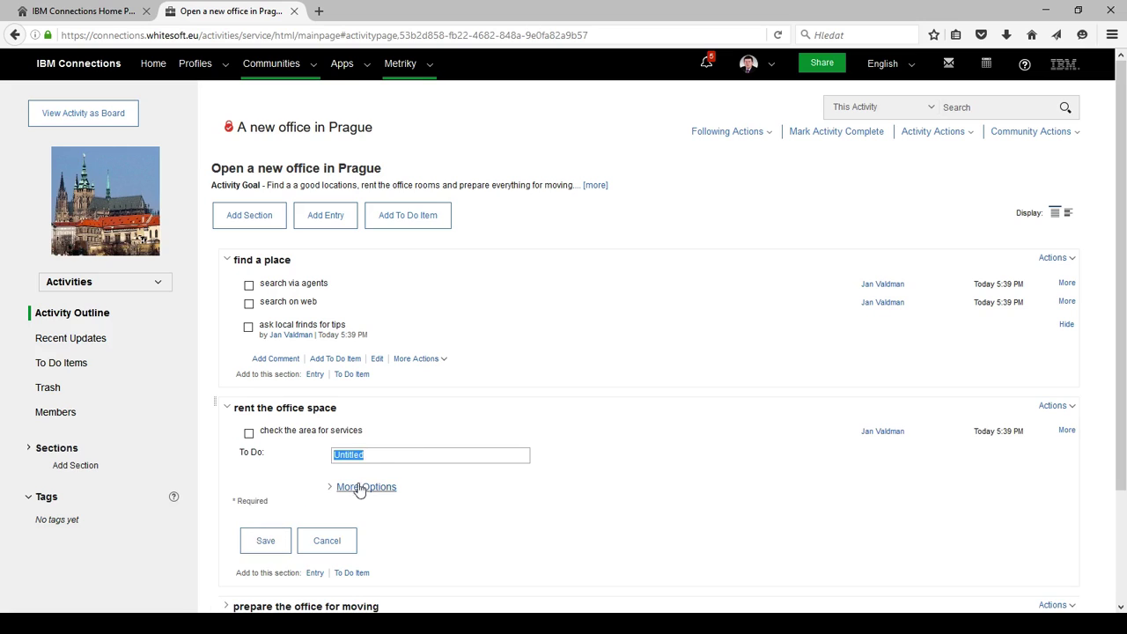
- Add the to-do items "sign the contract" and "update insurance" to the "rent the office space" section
type("sign th")
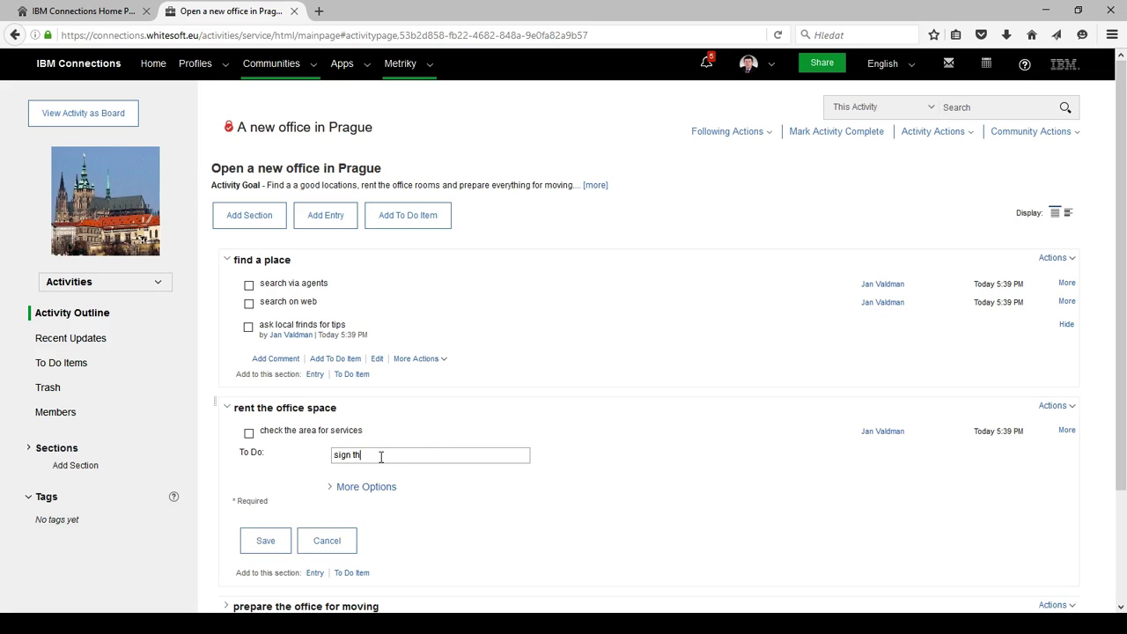
type("re contract")
left_click(264, 549)
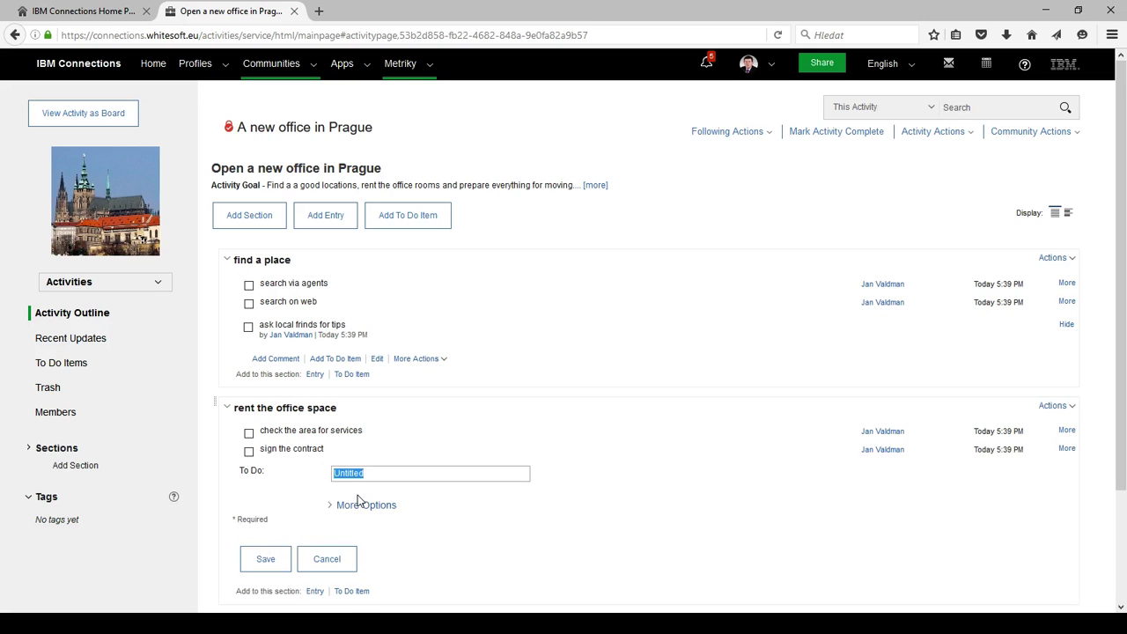
type("update insurance")
left_click(278, 564)
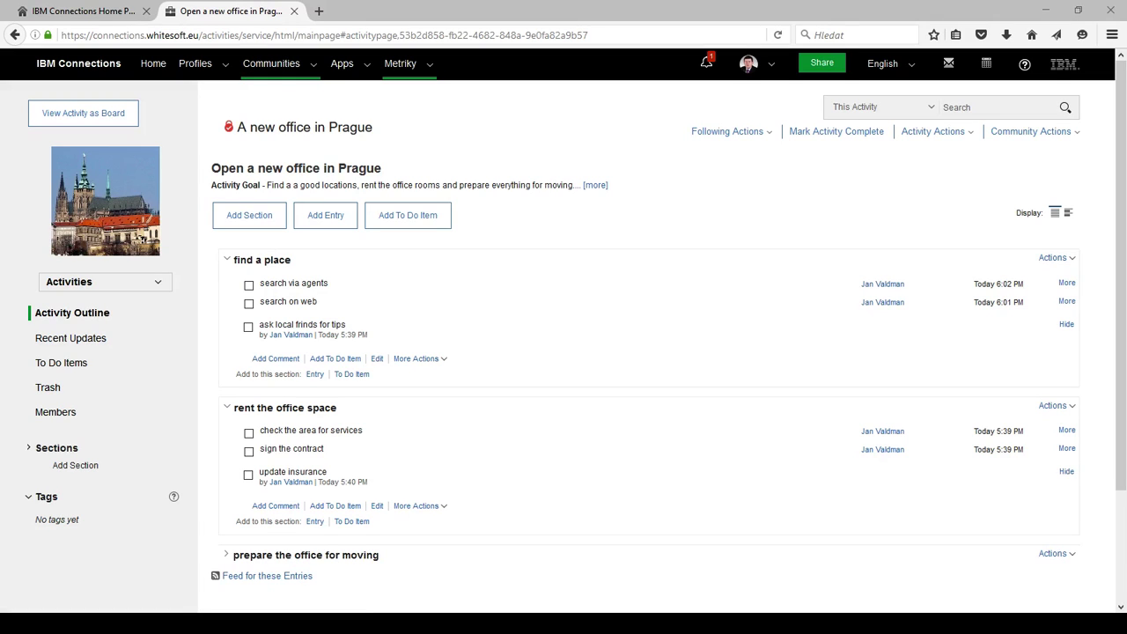
- Edit the "search via agents" to-do item with its extra options and assign it to the first listed activity member
left_click(314, 325)
left_click(296, 437)
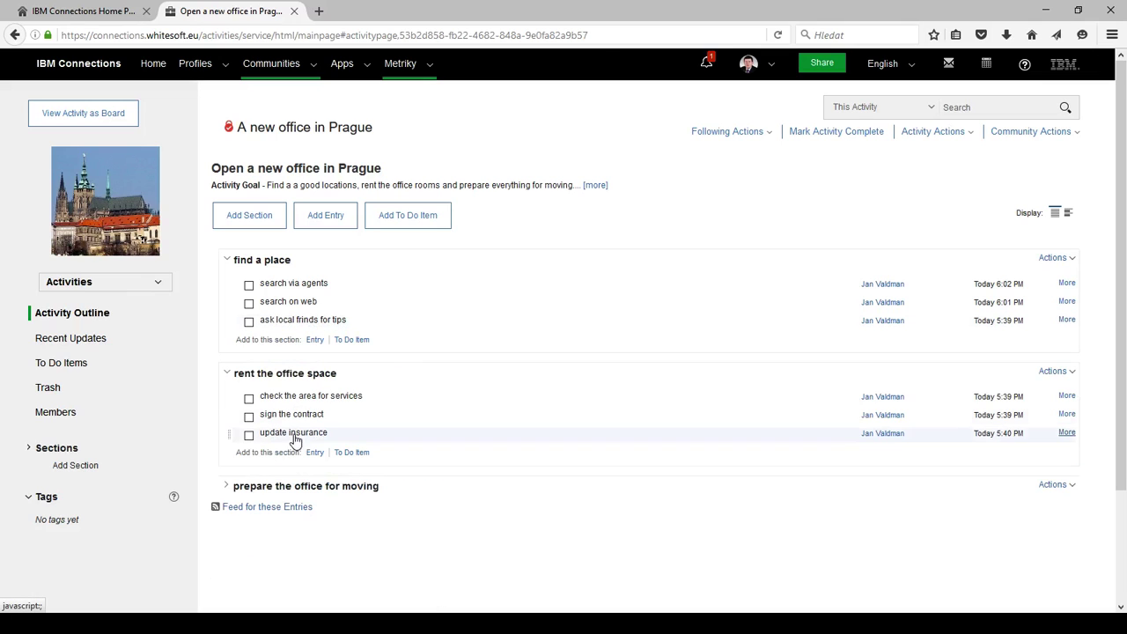
left_click(304, 283)
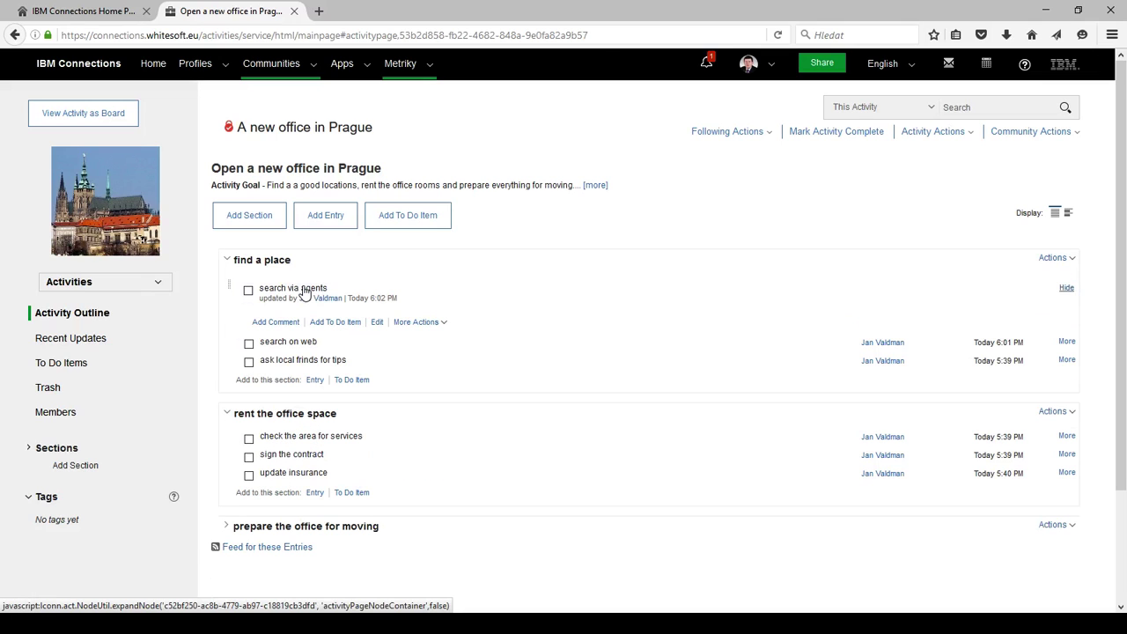
left_click(378, 325)
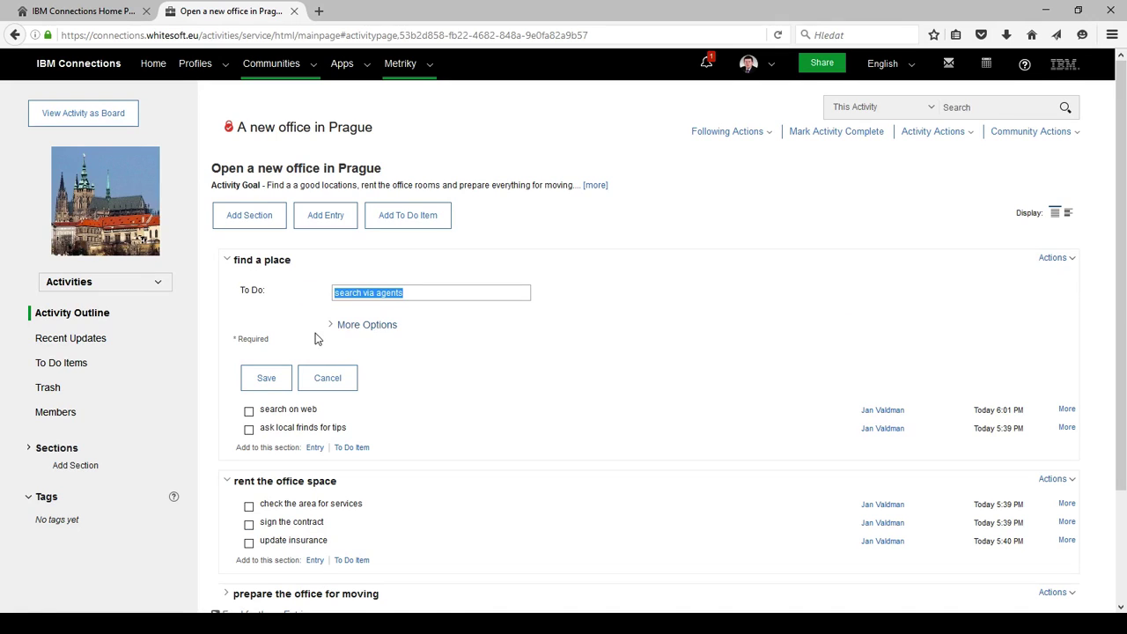
left_click(335, 329)
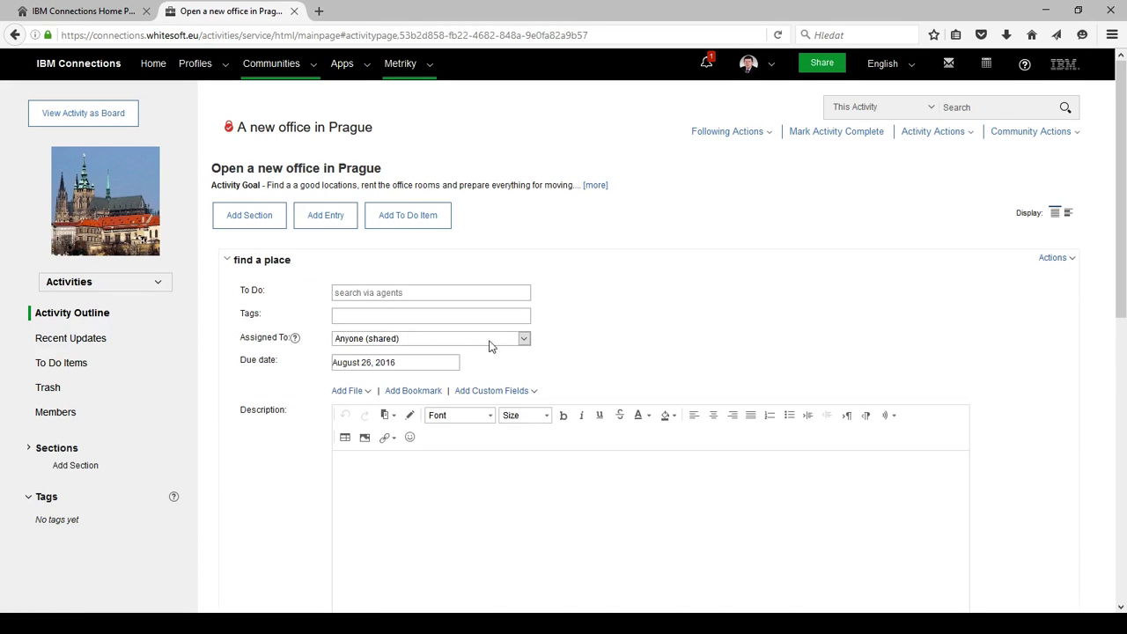
scroll(678, 300, "down", 2)
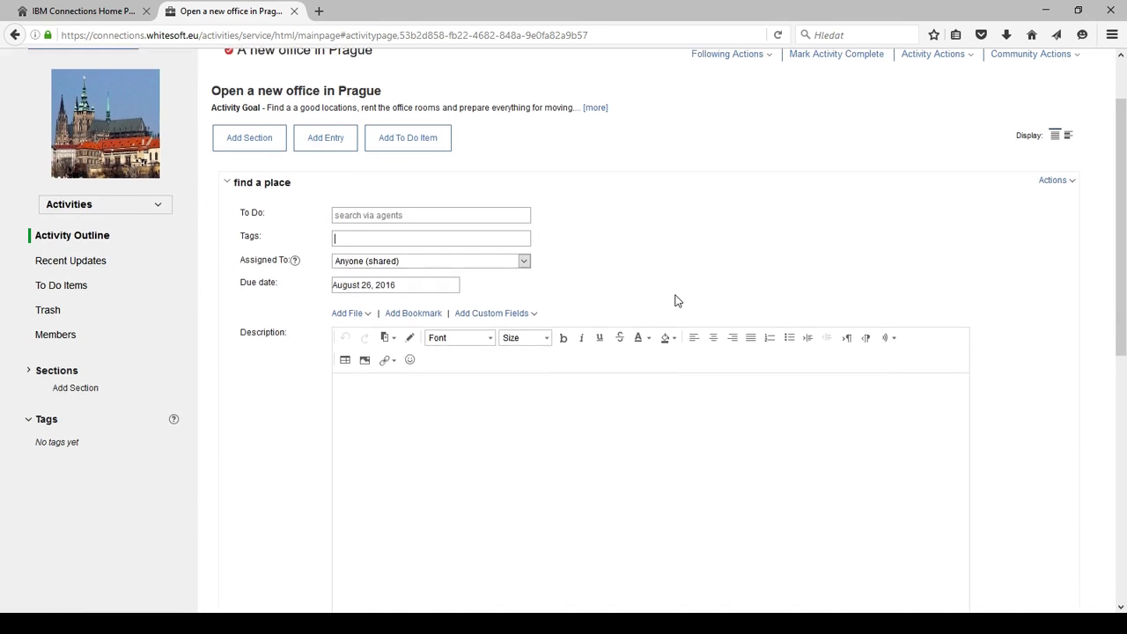
left_click(526, 262)
left_click(404, 282)
left_click(342, 308)
- Set the description to "Let us find 3-5 agencies and ask for their offers. Provide them with the list of our requirements - check the attached file."
scroll(290, 352, "down", 4)
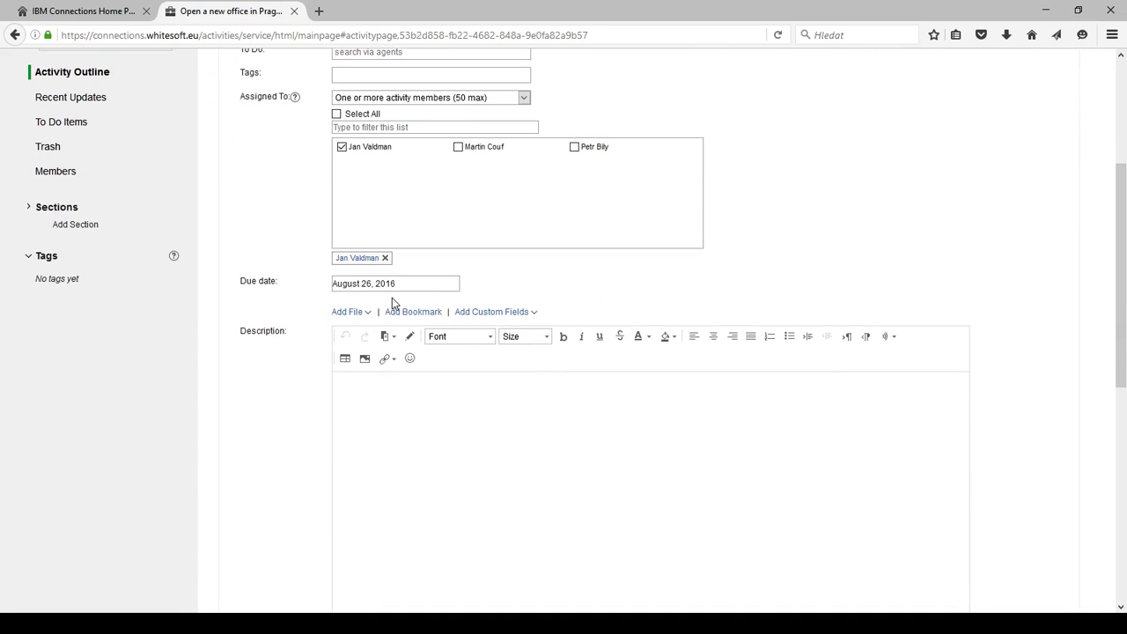
left_click(373, 384)
type("Let us find 3-5 agencies and ask for their offers. Provide them with the list of our requirements - check the attached file.")
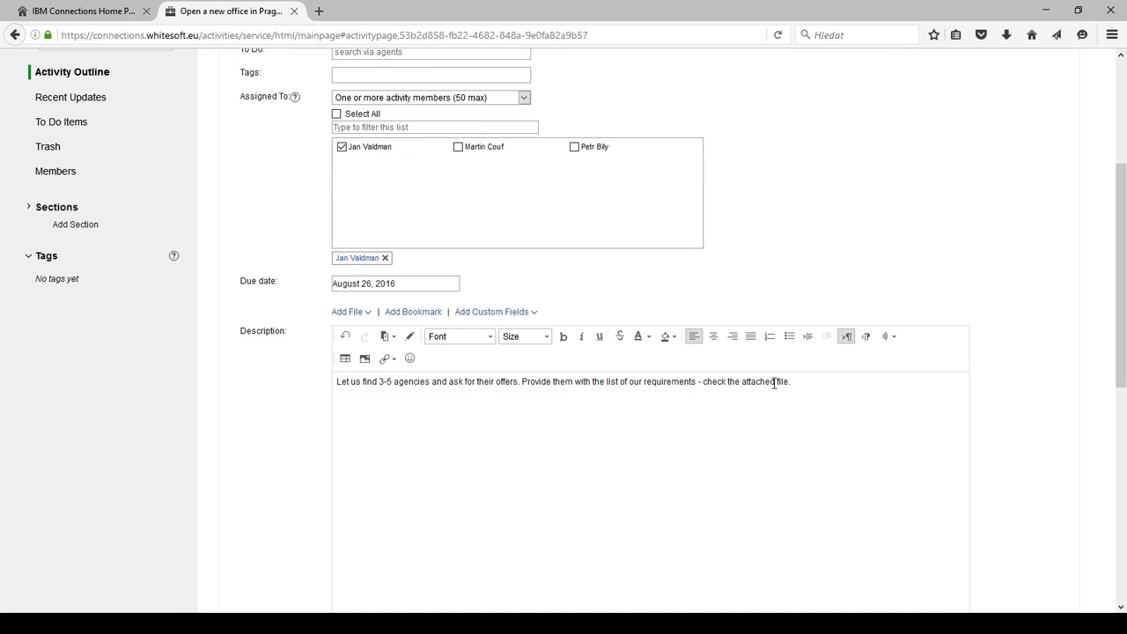
- Insert a link to the community file Requirements.docx into the "search via agents" to-do item
left_click(368, 312)
left_click(393, 342)
left_click(559, 265)
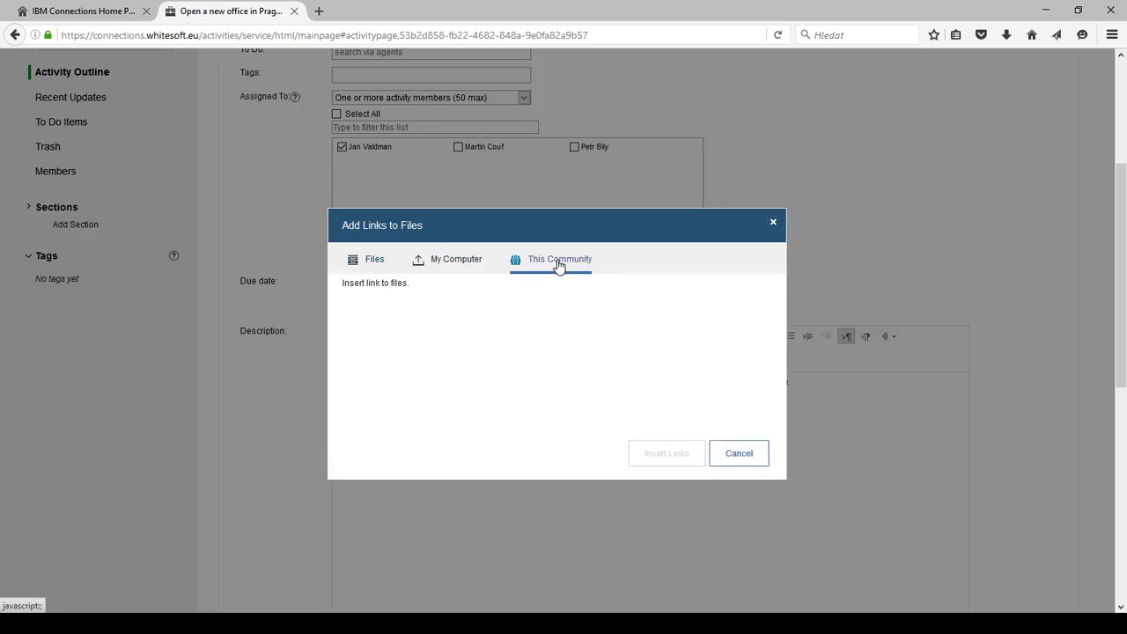
left_click_drag(549, 261, 368, 341)
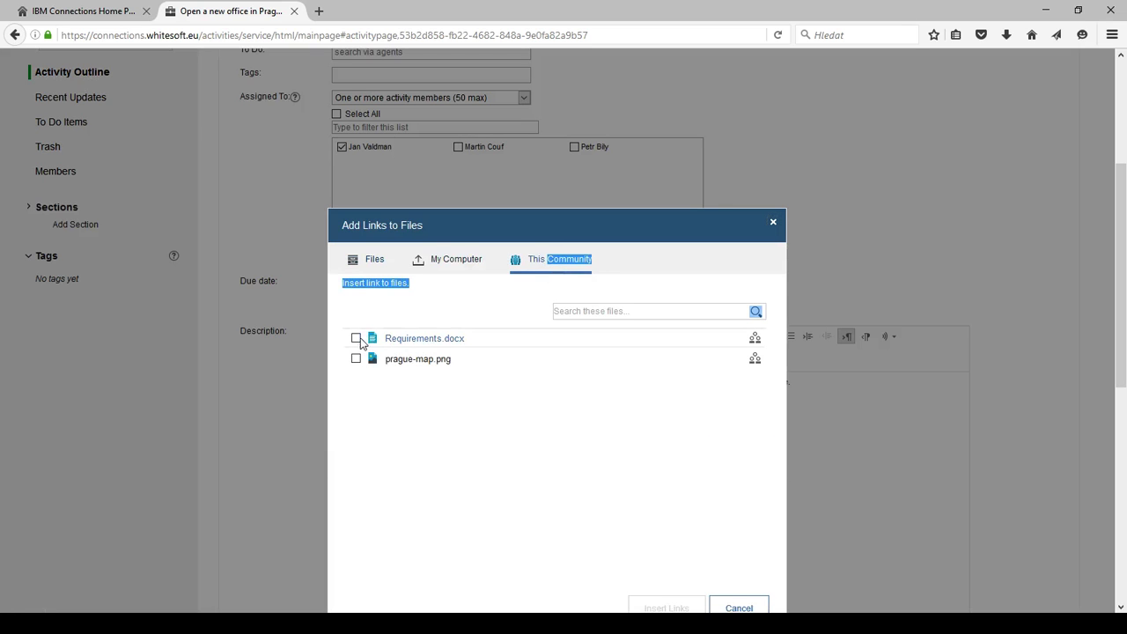
left_click(356, 339)
scroll(568, 396, "down", 3)
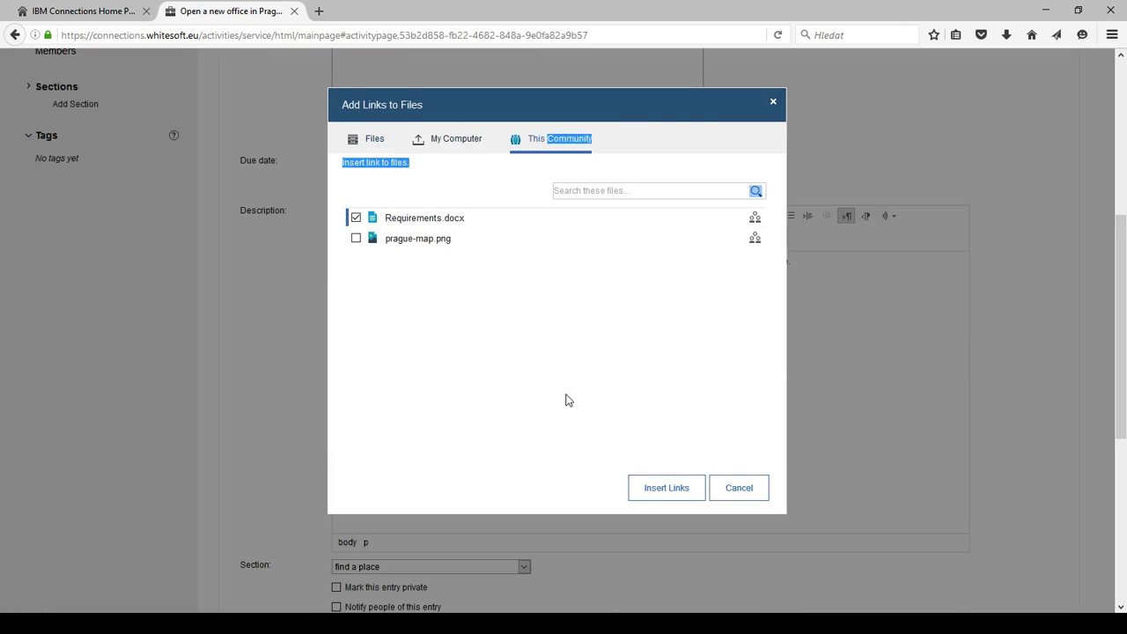
left_click(650, 492)
- Save the edited "search via agents" to-do item and collapse its details in the activity outline
scroll(649, 490, "up", 6)
scroll(737, 453, "down", 4)
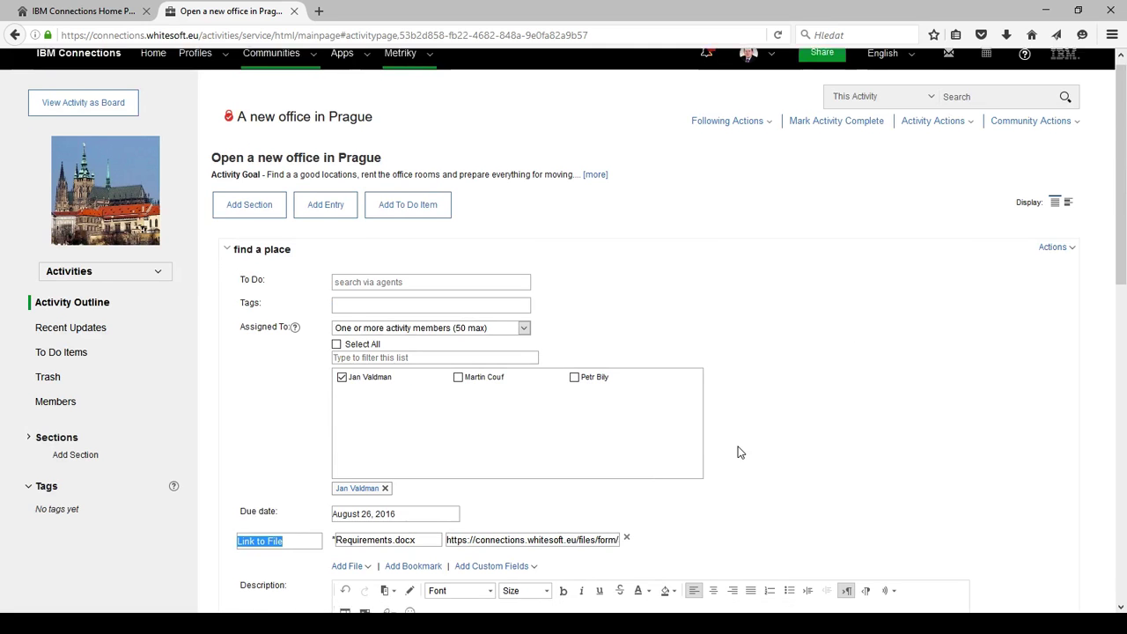
scroll(330, 499, "down", 5)
scroll(317, 564, "down", 5)
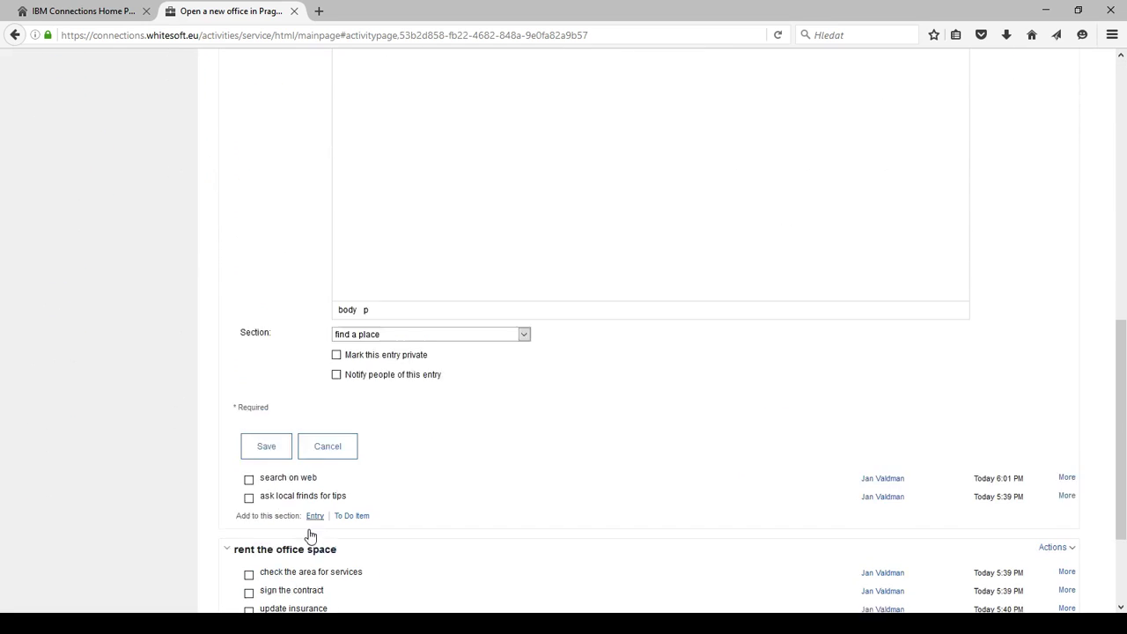
left_click(280, 427)
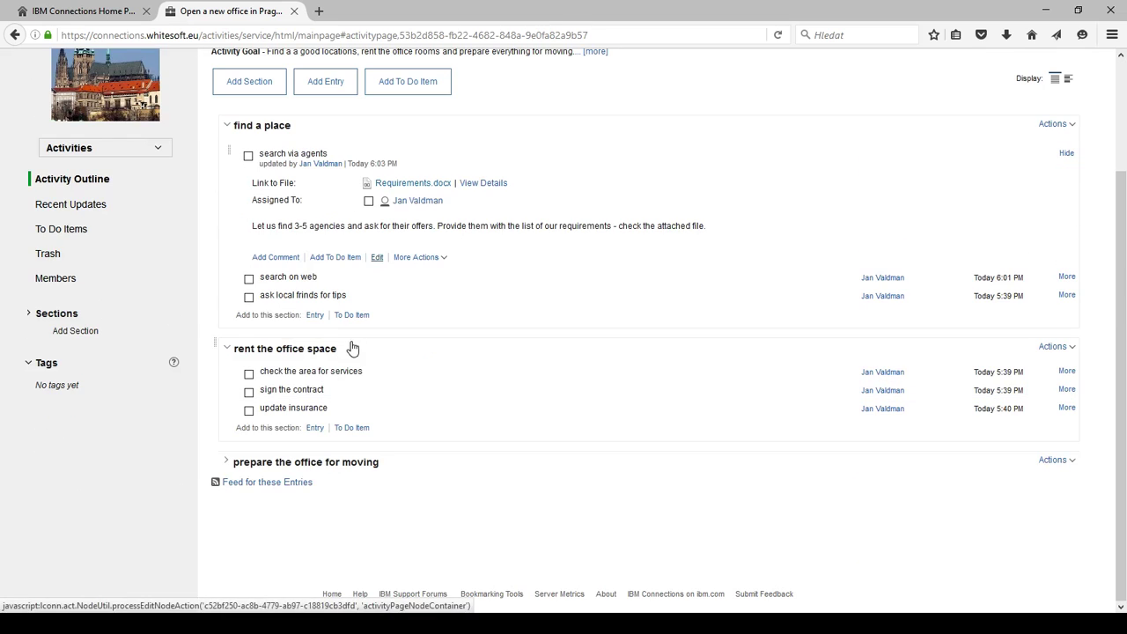
left_click(320, 153)
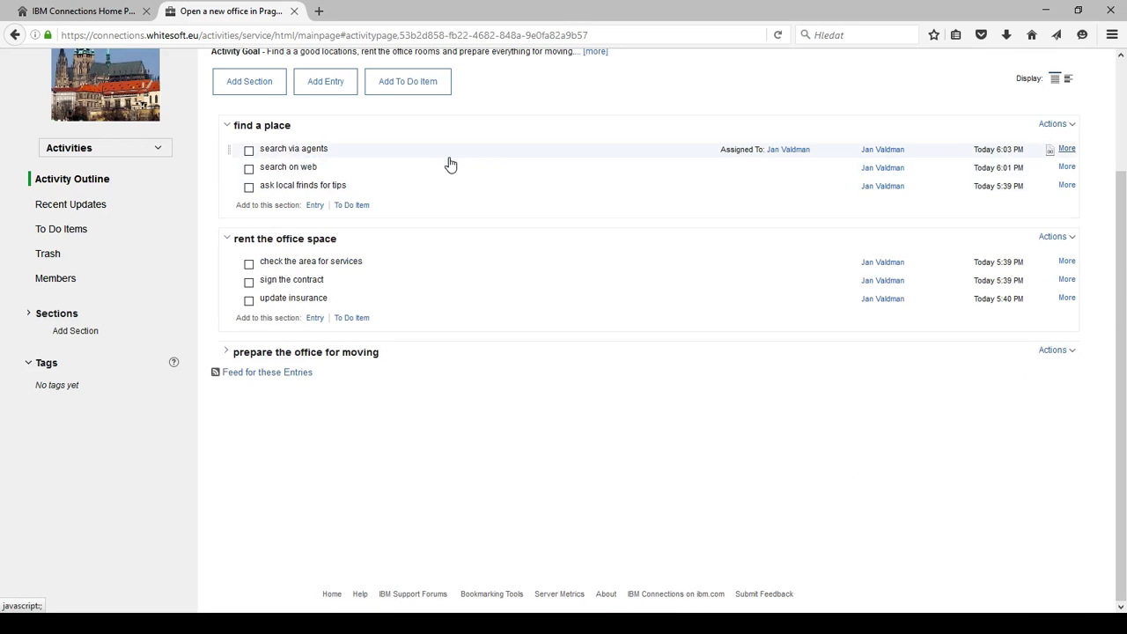
scroll(444, 167, "up", 3)
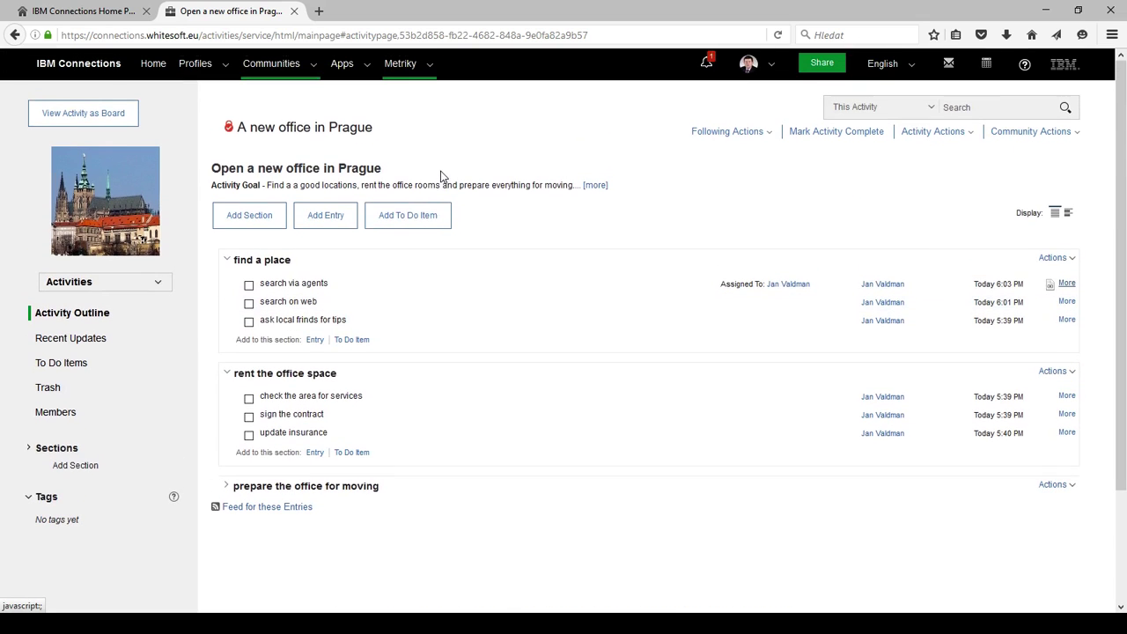
- Show the activity as a board and assign the "search on web" card to the second listed member
left_click(89, 114)
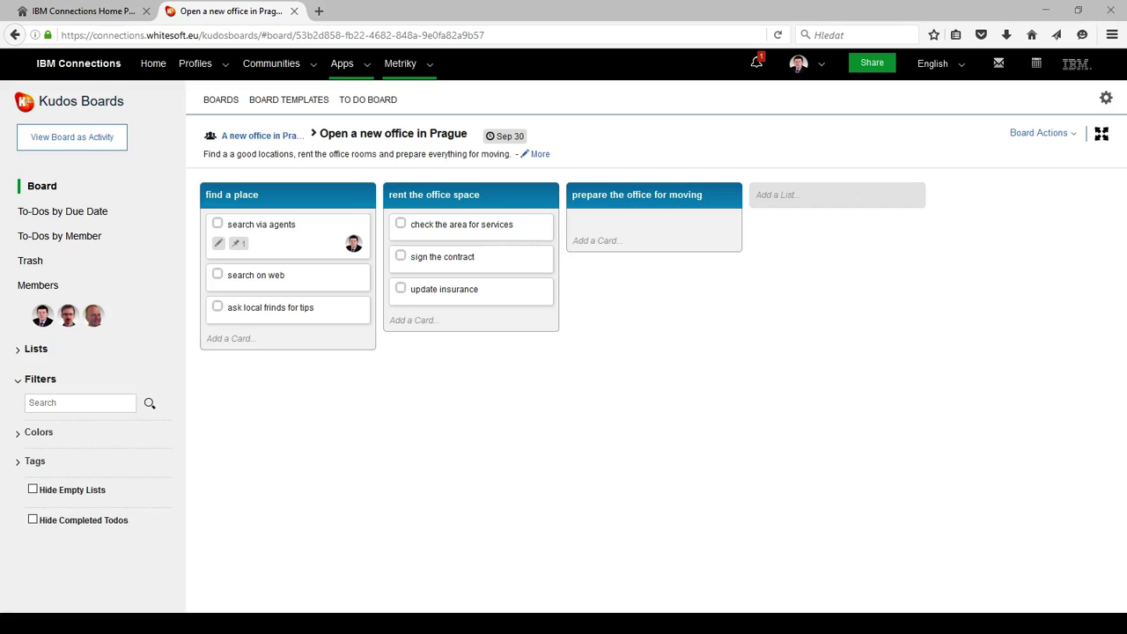
left_click(299, 276)
left_click(744, 209)
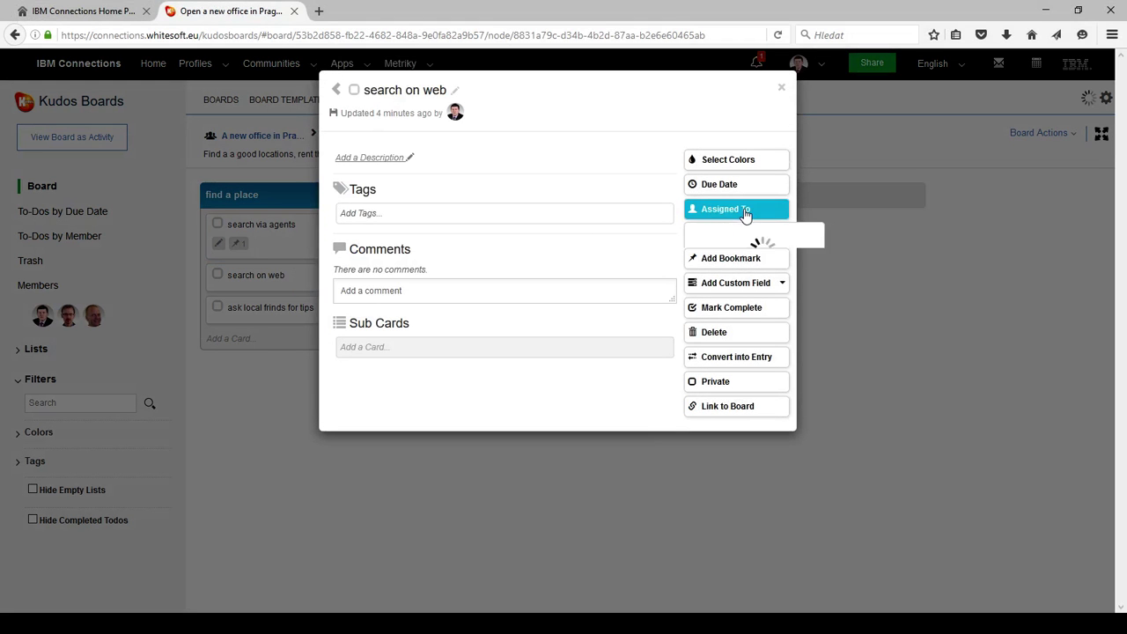
left_click(699, 287)
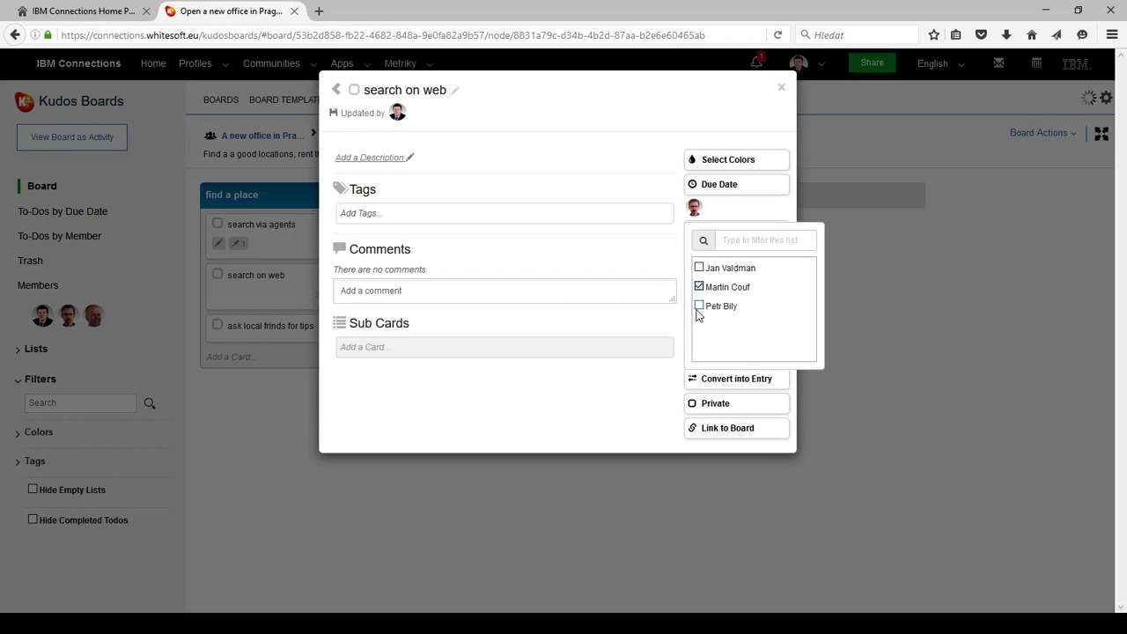
- Mark the "search on web" card with the red color tag
left_click(728, 162)
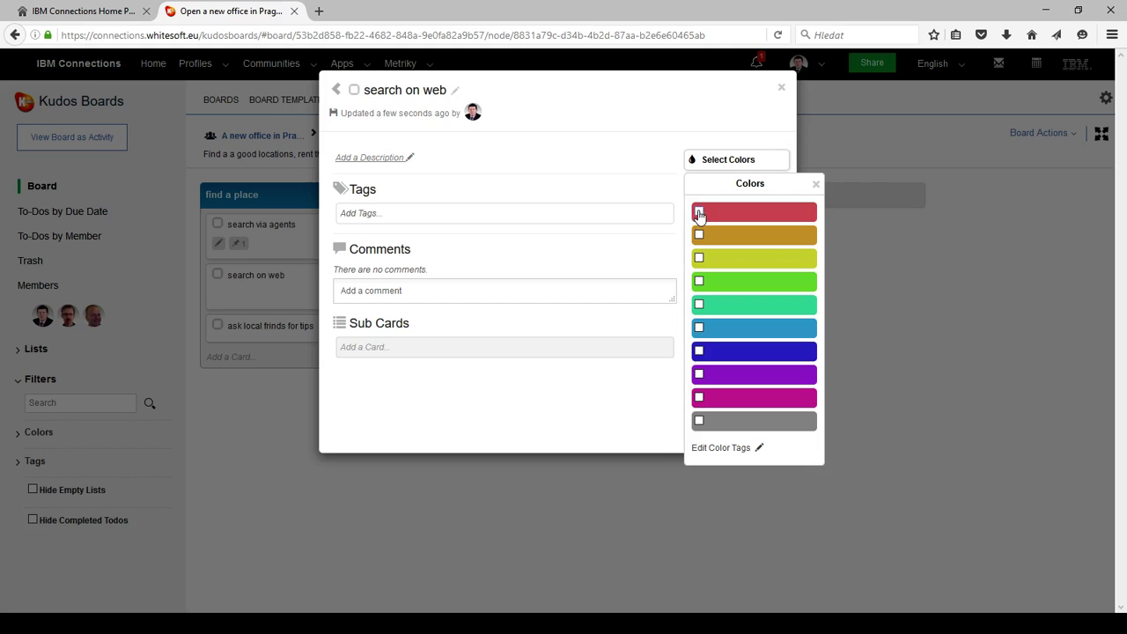
left_click(699, 211)
left_click(816, 184)
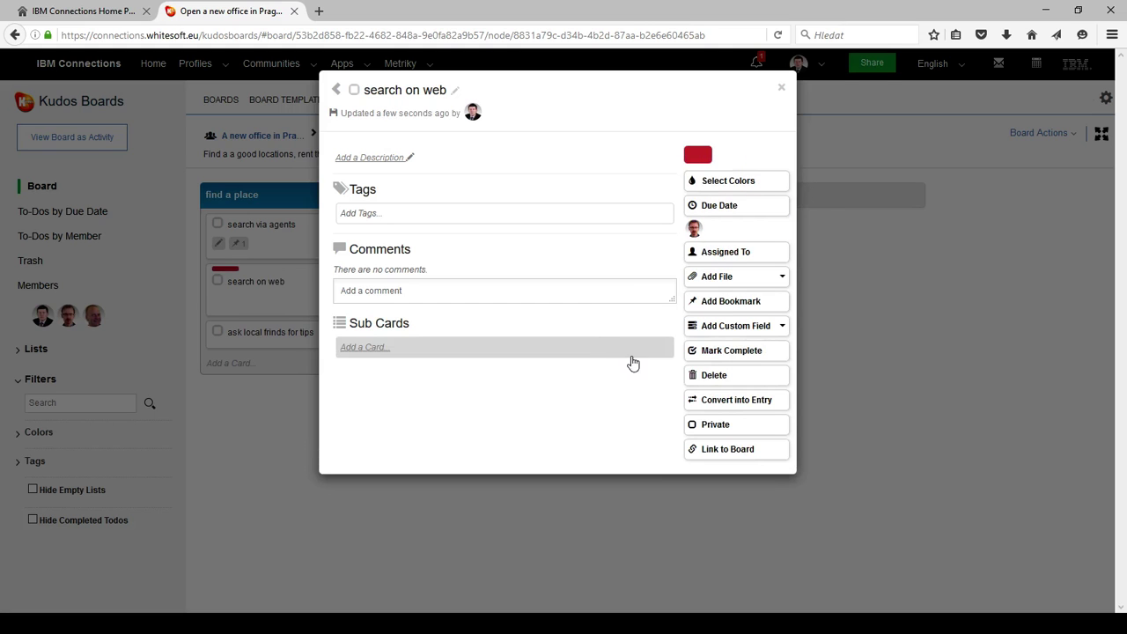
- Set the "search on web" card's due date to August 29, 2016, and close the card
left_click(709, 210)
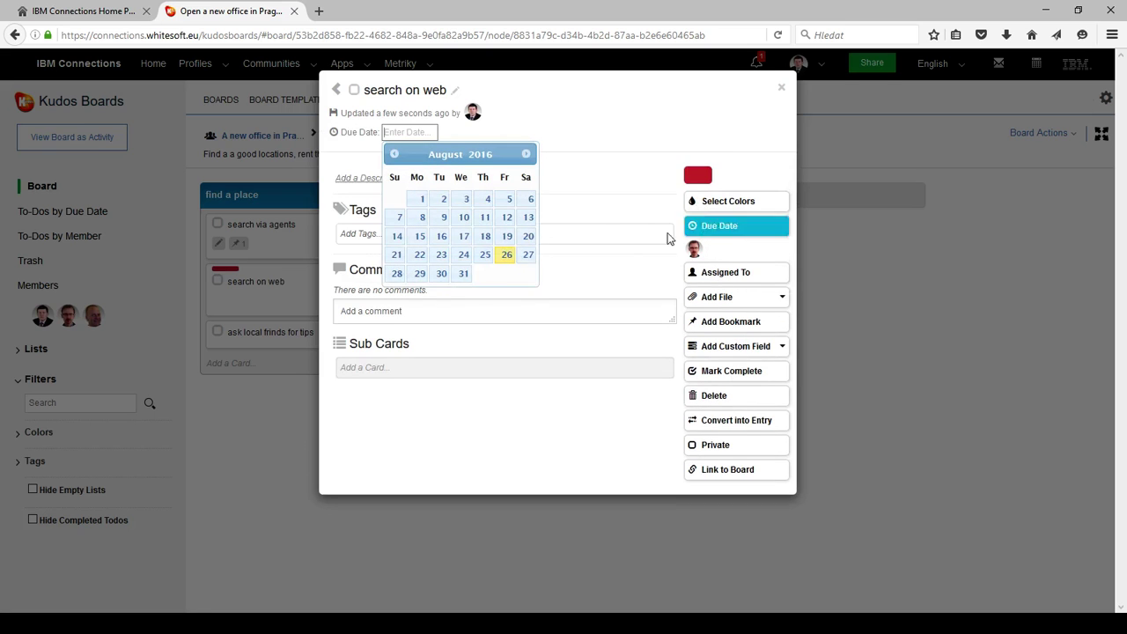
left_click(419, 274)
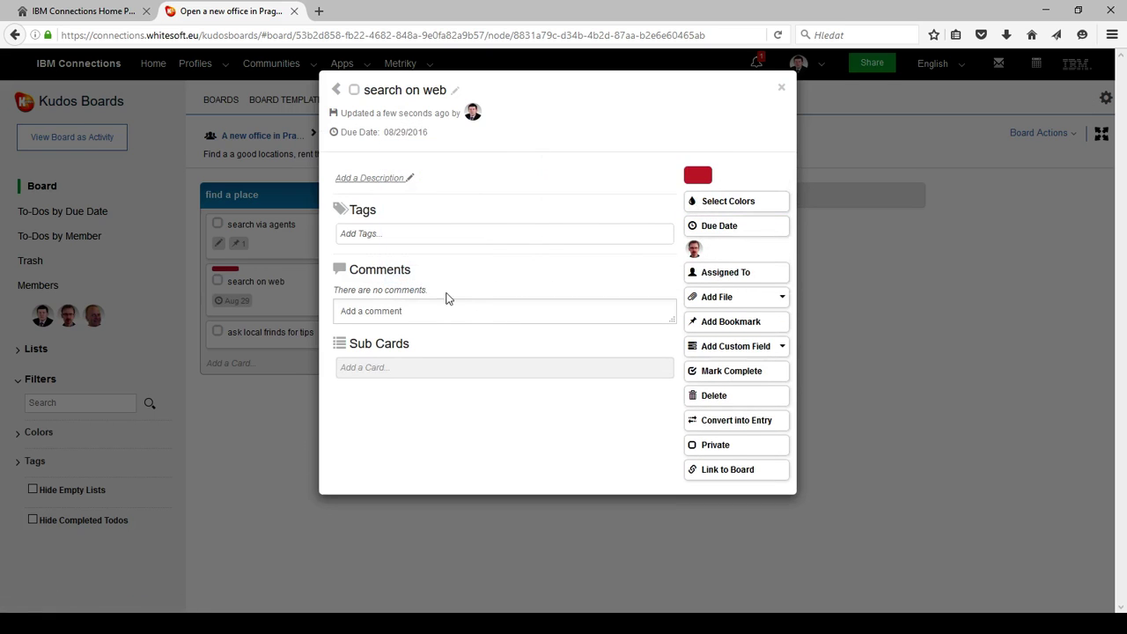
left_click(780, 90)
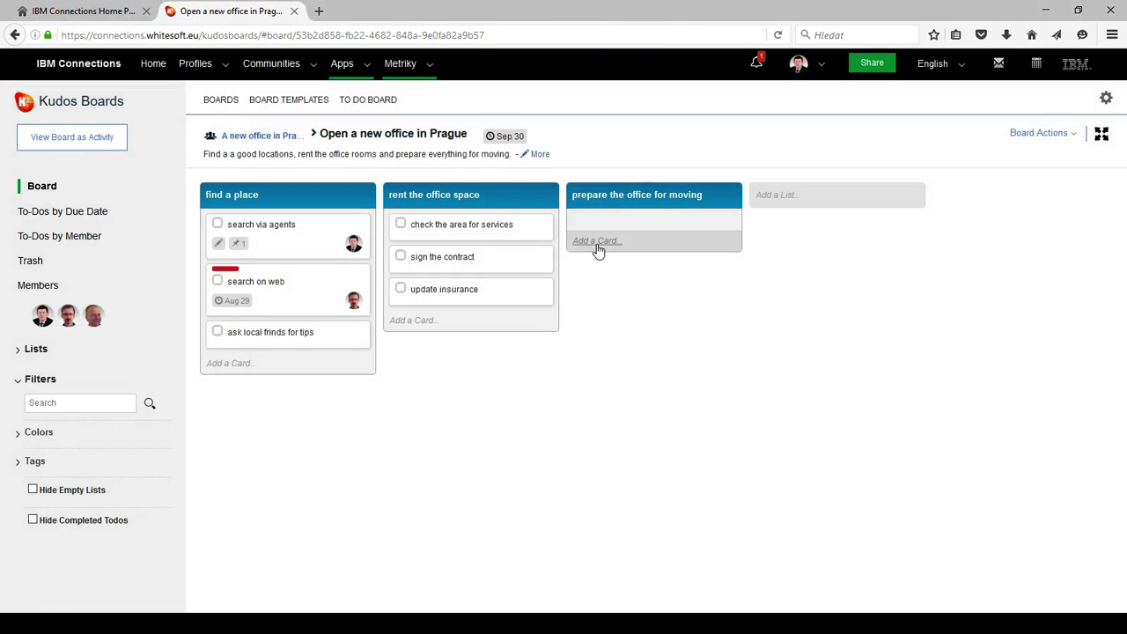
- Add a to-do card named "painting" to the "prepare the office for moving" list
left_click(597, 243)
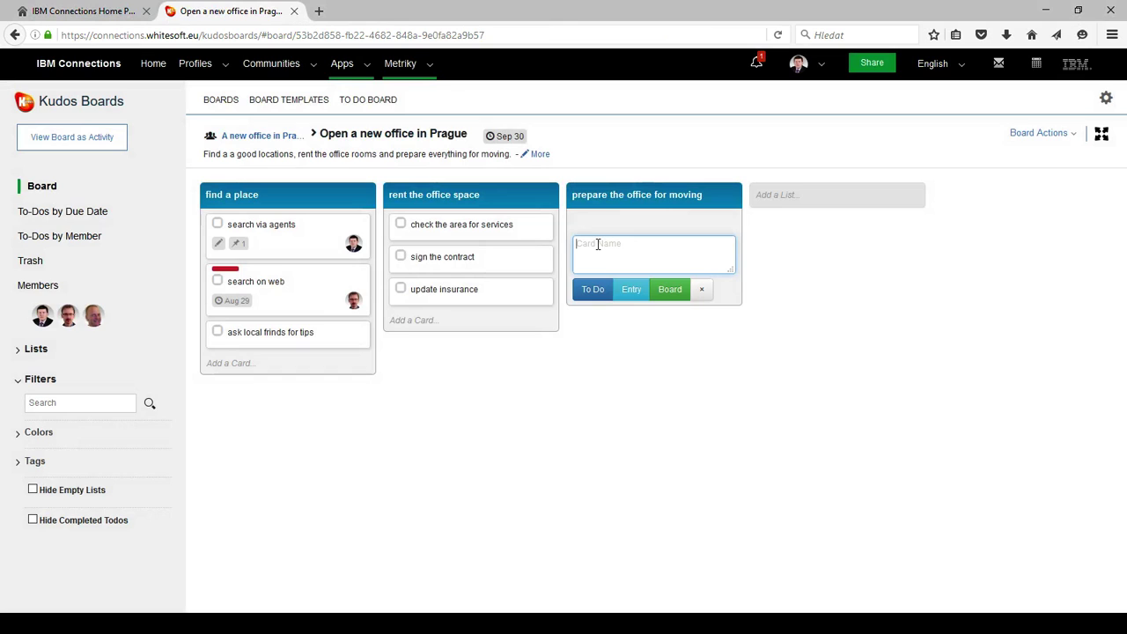
type("painting")
left_click(593, 290)
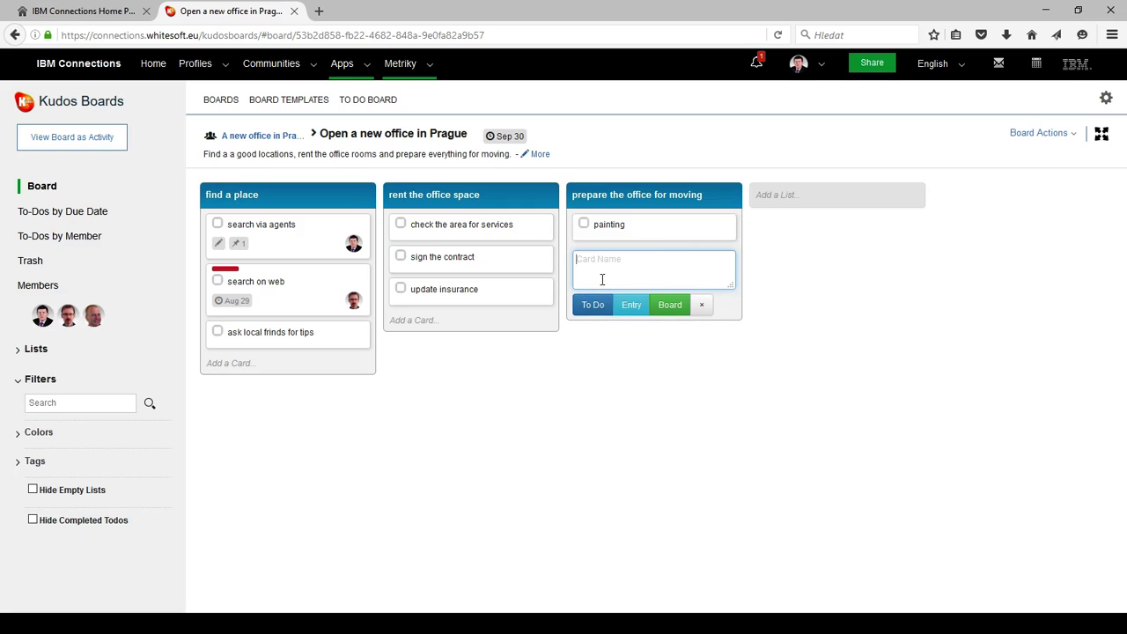
- Add to-do cards named "branding of the office" and "IT cabling" to the "prepare the office for moving" list
type("bra")
left_click(605, 299)
type("ing")
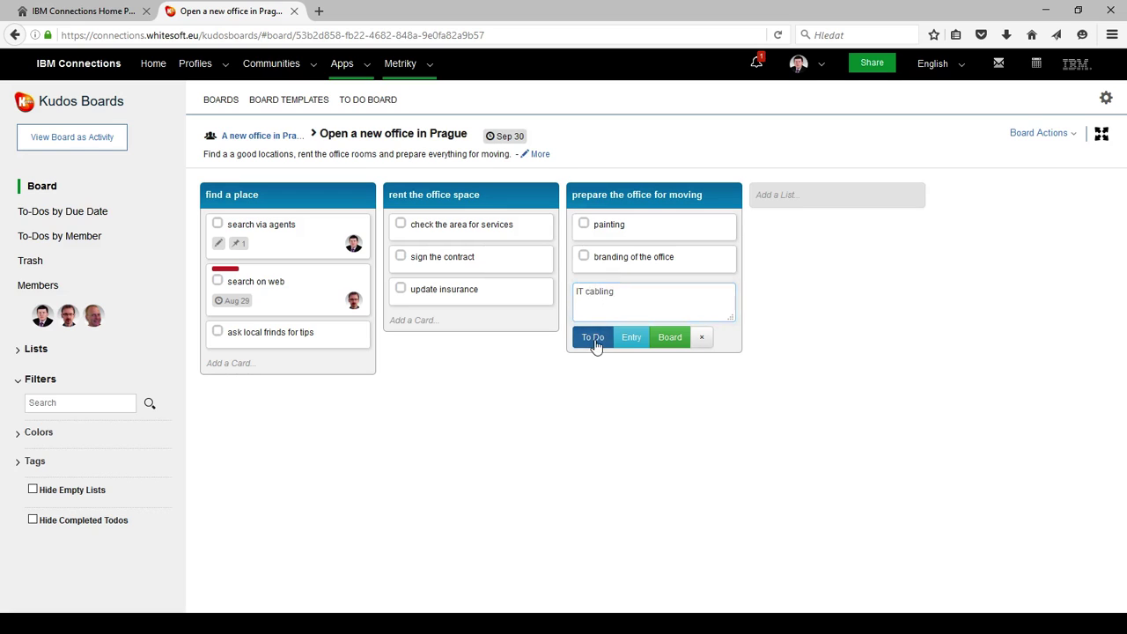
left_click(597, 339)
left_click(702, 372)
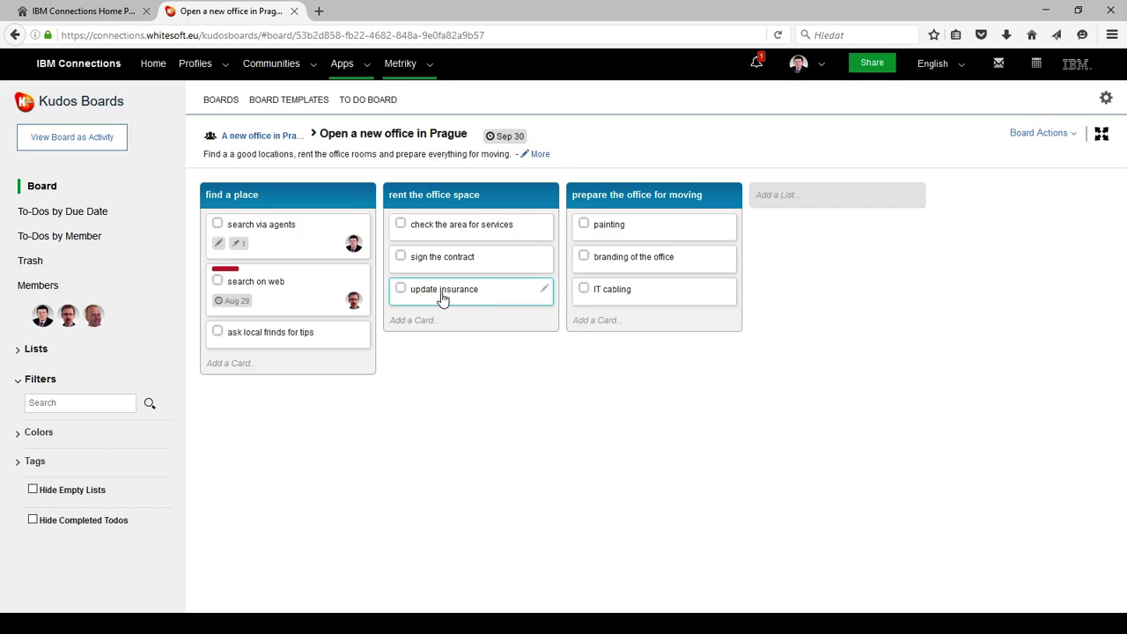
- Move the "update insurance" card to the end of "prepare the office for moving" and put "IT cabling" first in that list
left_click_drag(435, 296, 619, 335)
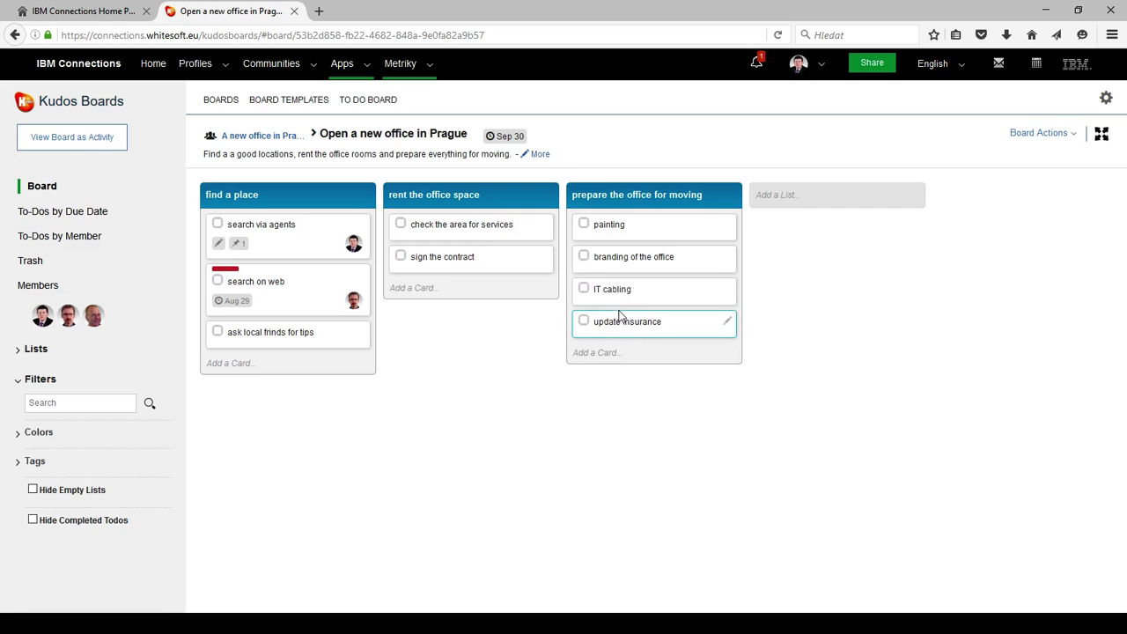
mouse_move(619, 295)
left_mouse_down()
mouse_move(618, 213)
mouse_move(620, 231)
left_mouse_up()
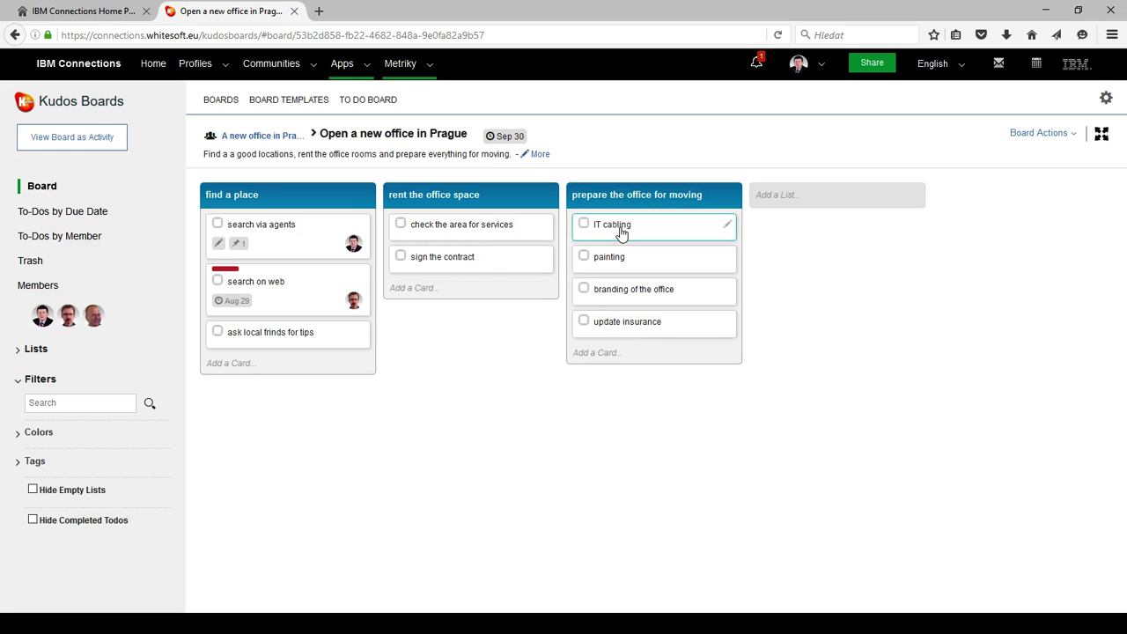
- Make the "IT cabling" card private and mark the "search via agents" card as complete
left_click(649, 228)
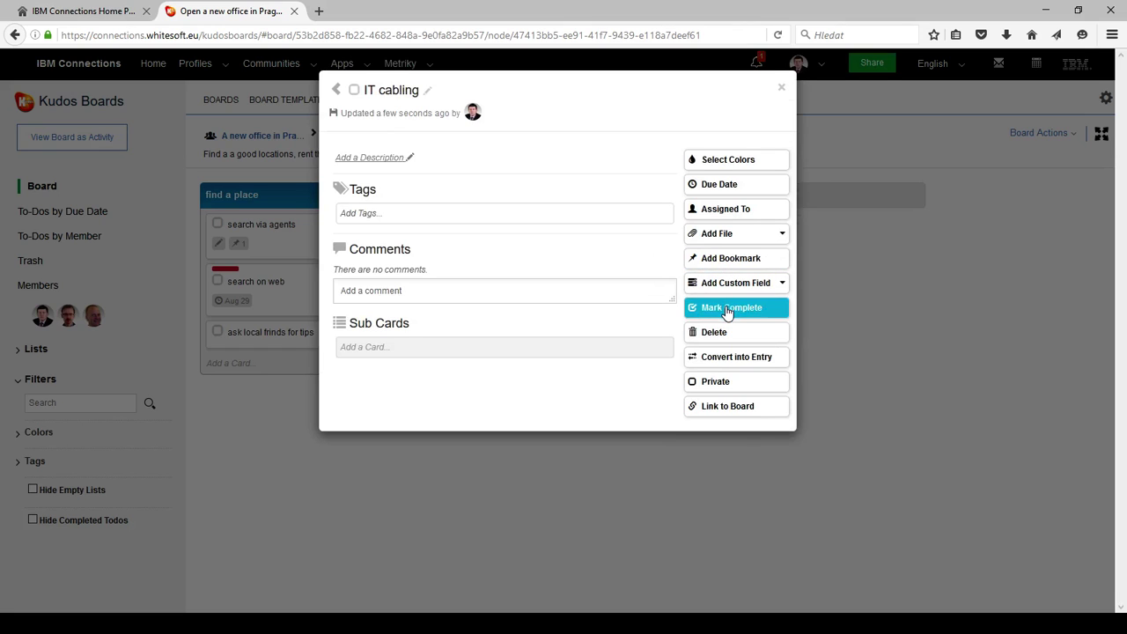
left_click(706, 385)
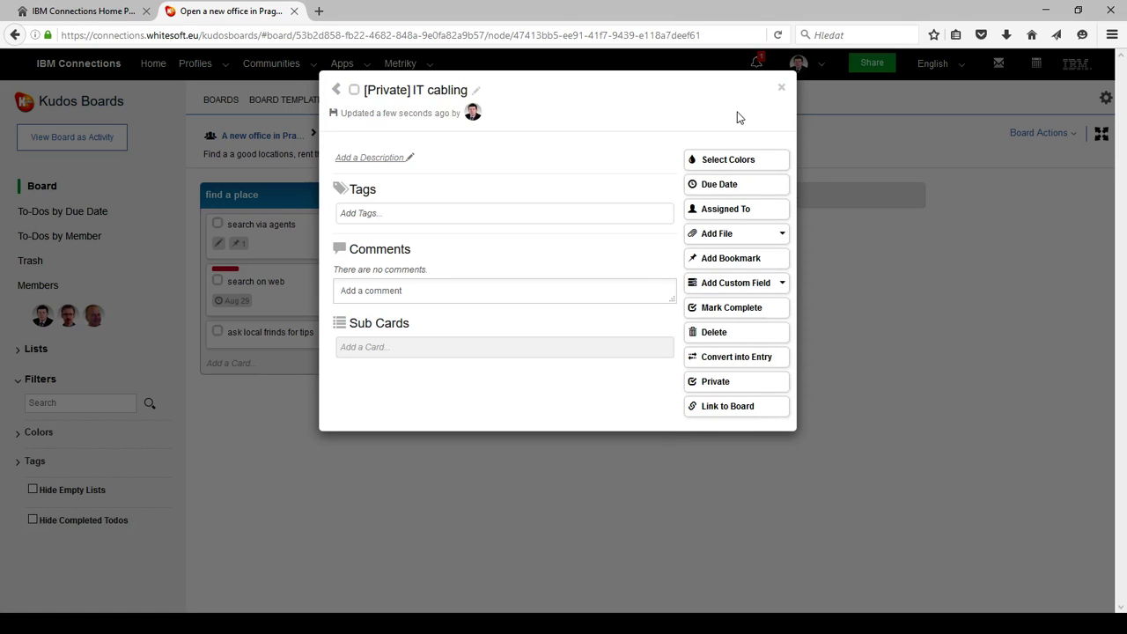
left_click(781, 91)
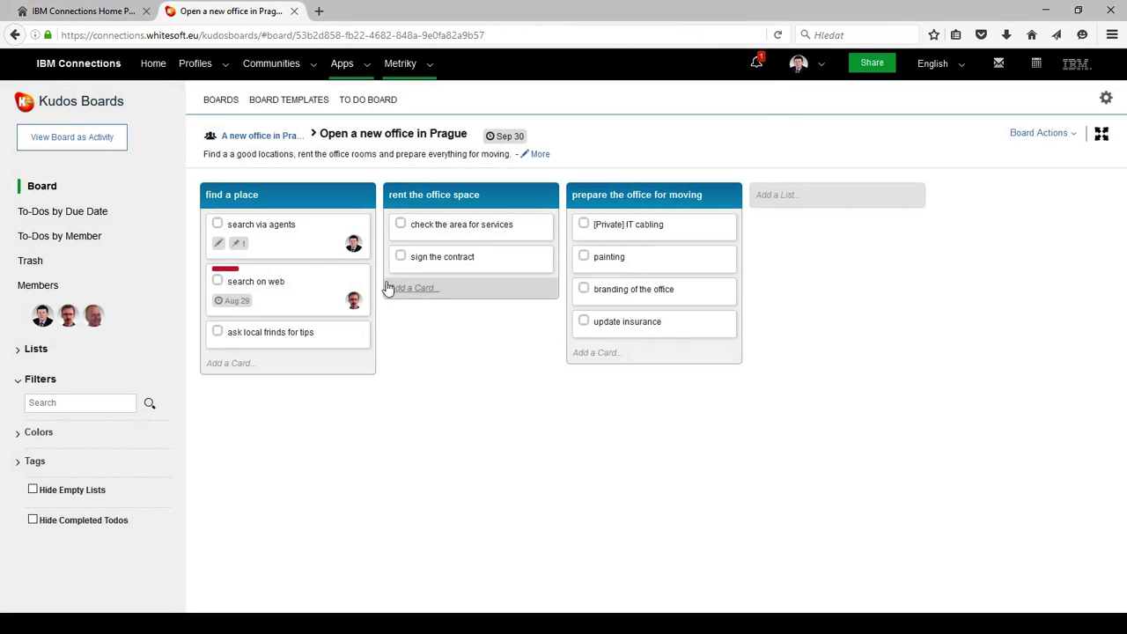
left_click(219, 224)
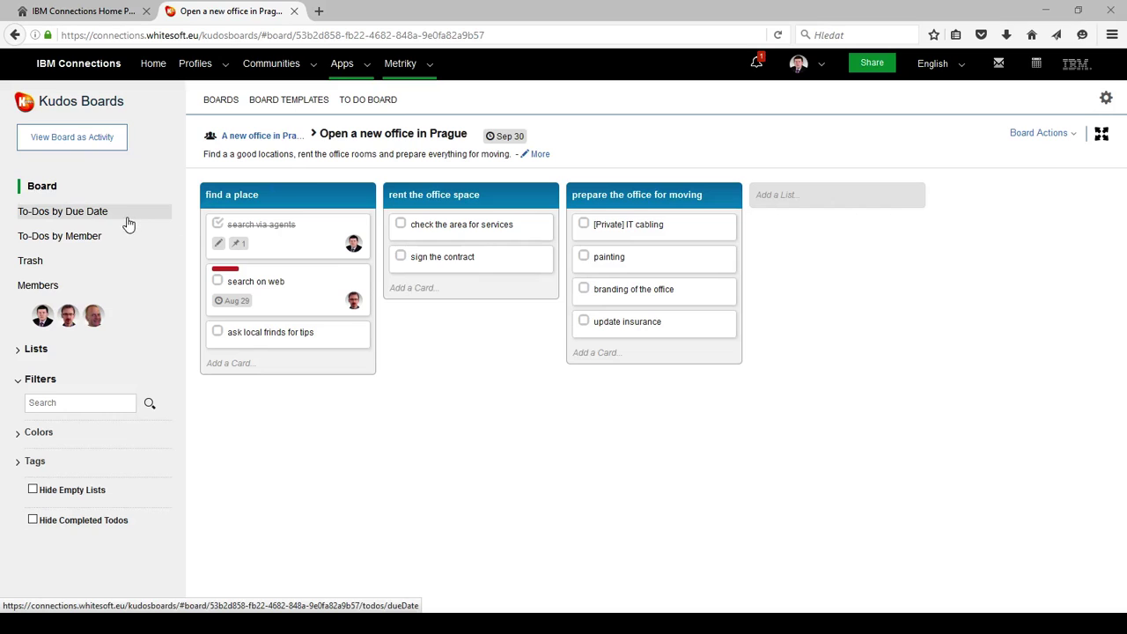
- In the to-dos by due date, move "ask local frinds for tips" to Today, and "branding of the office" and "painting" to This Week
left_click(90, 221)
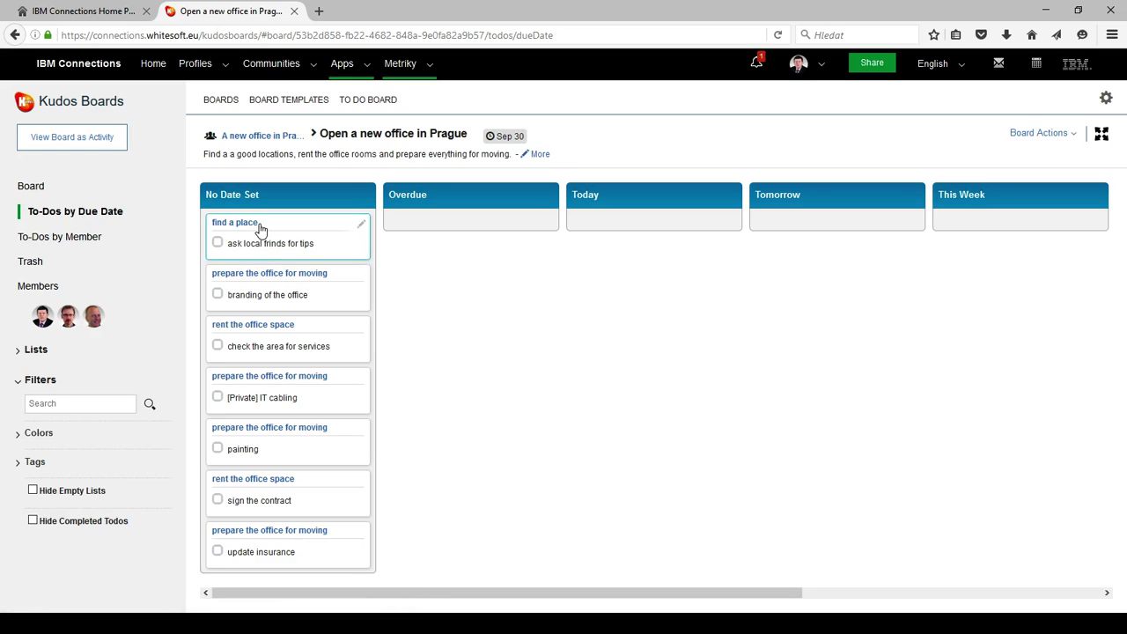
left_click_drag(261, 228, 626, 233)
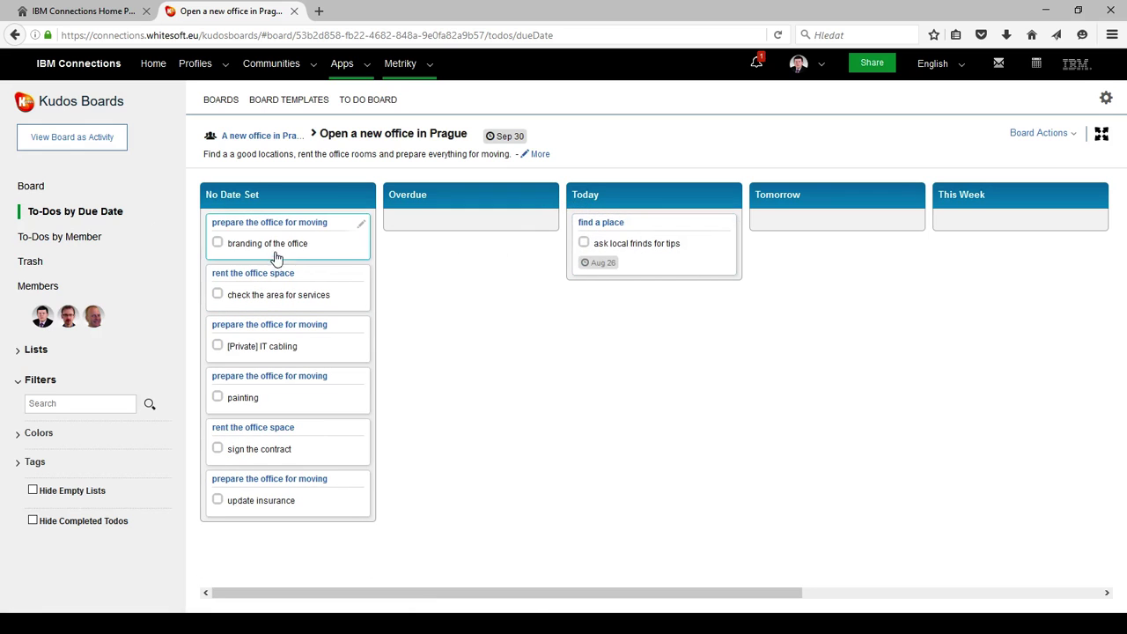
left_click_drag(288, 227, 1004, 227)
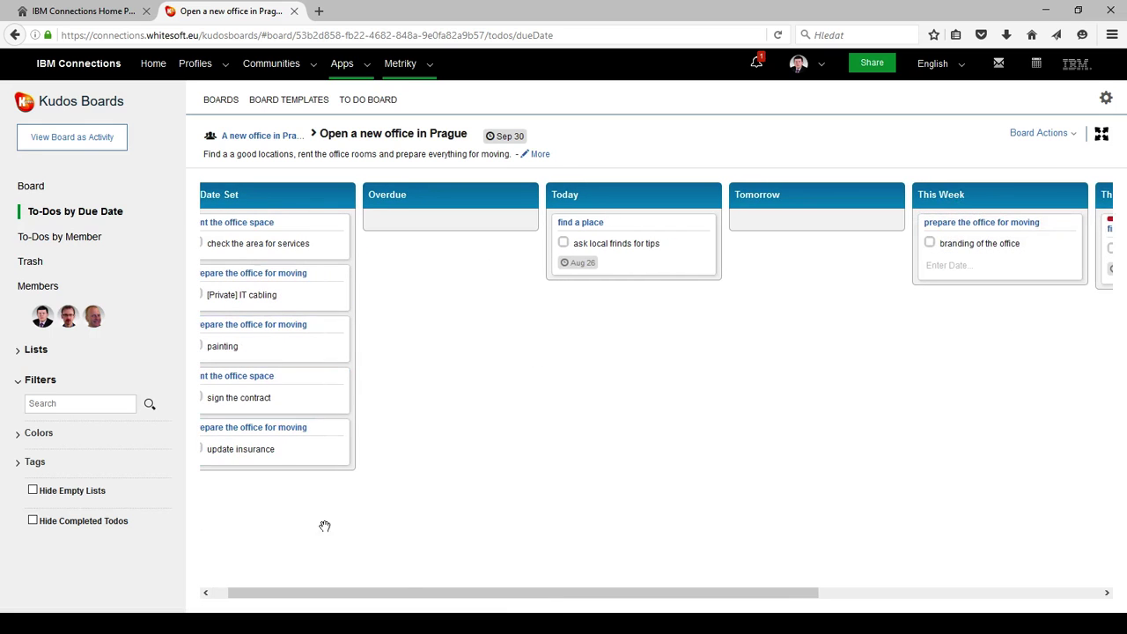
left_click_drag(397, 593, 378, 594)
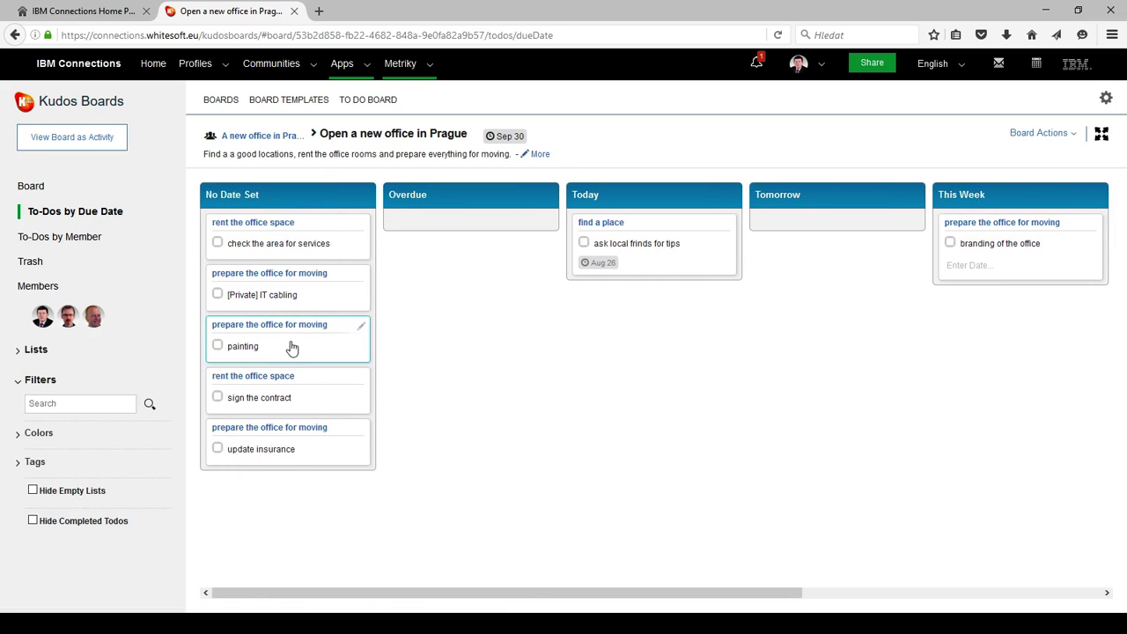
mouse_move(275, 336)
left_mouse_down()
mouse_move(954, 308)
mouse_move(1019, 294)
mouse_move(993, 310)
left_mouse_up()
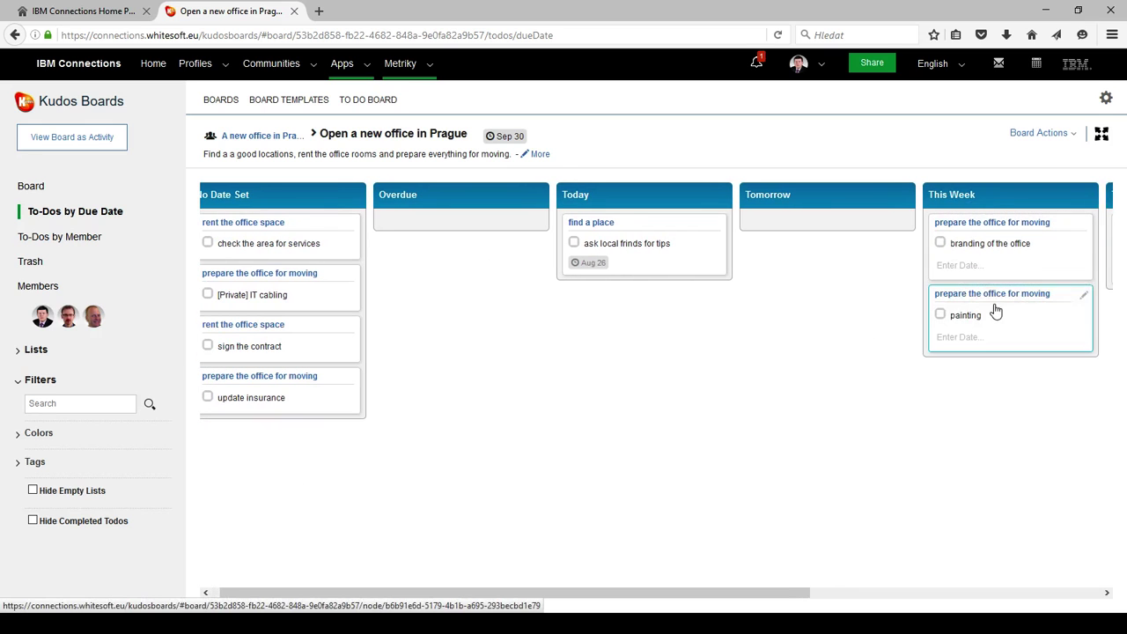
left_click_drag(674, 595, 498, 584)
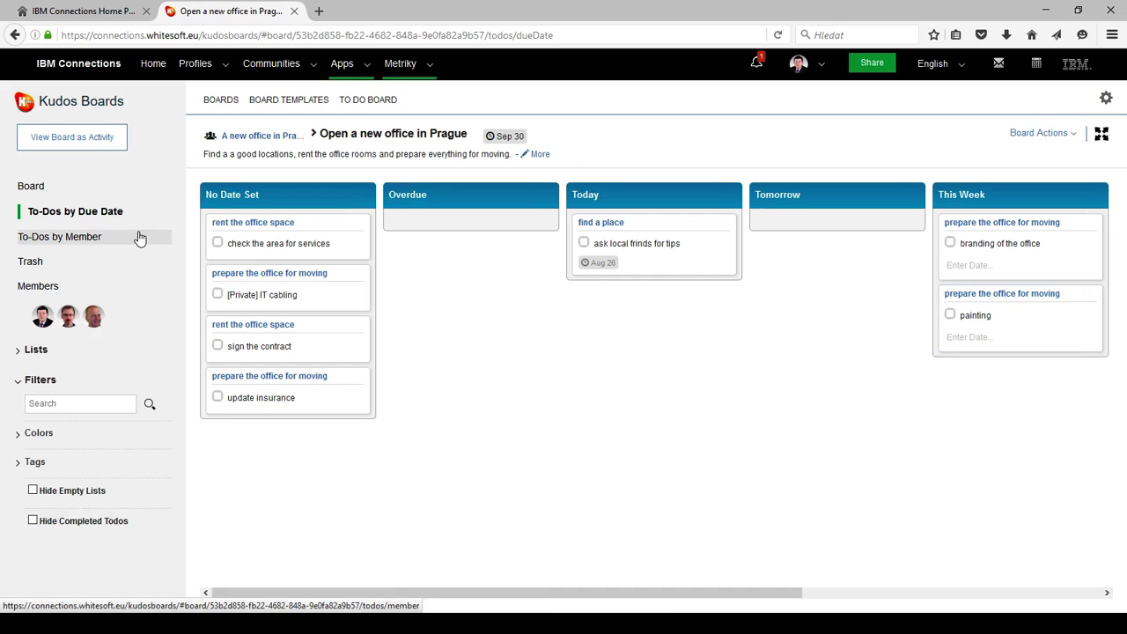
- In the by-member view, assign "painting" to the first member, "update insurance" to the second, "sign the contract" and "check the area for services" to the third
left_click(50, 238)
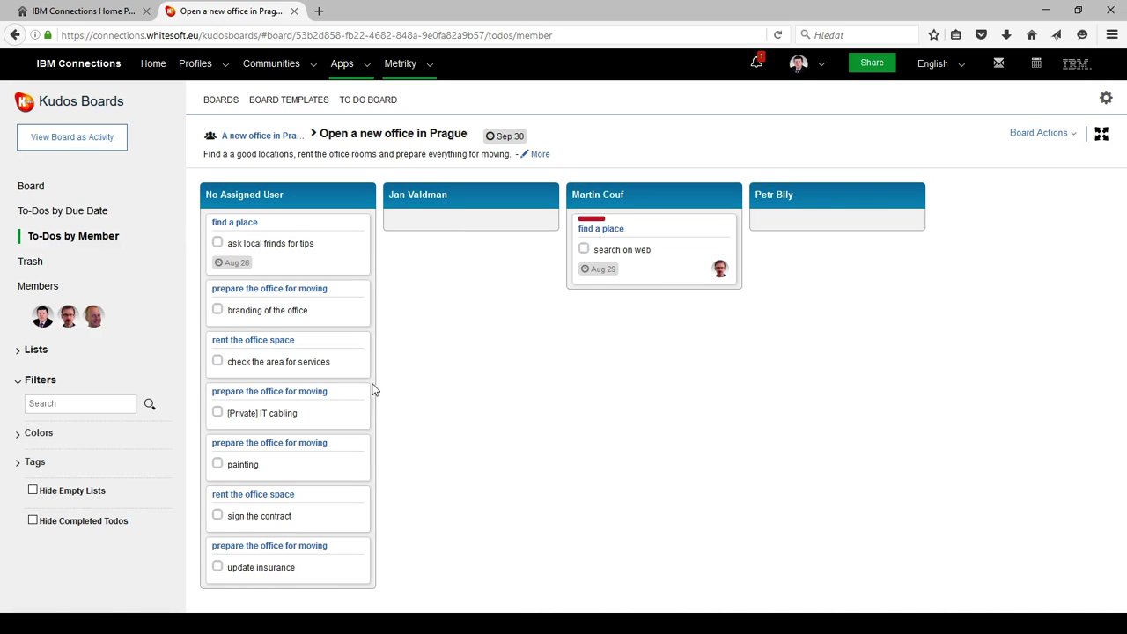
left_click_drag(314, 451, 432, 236)
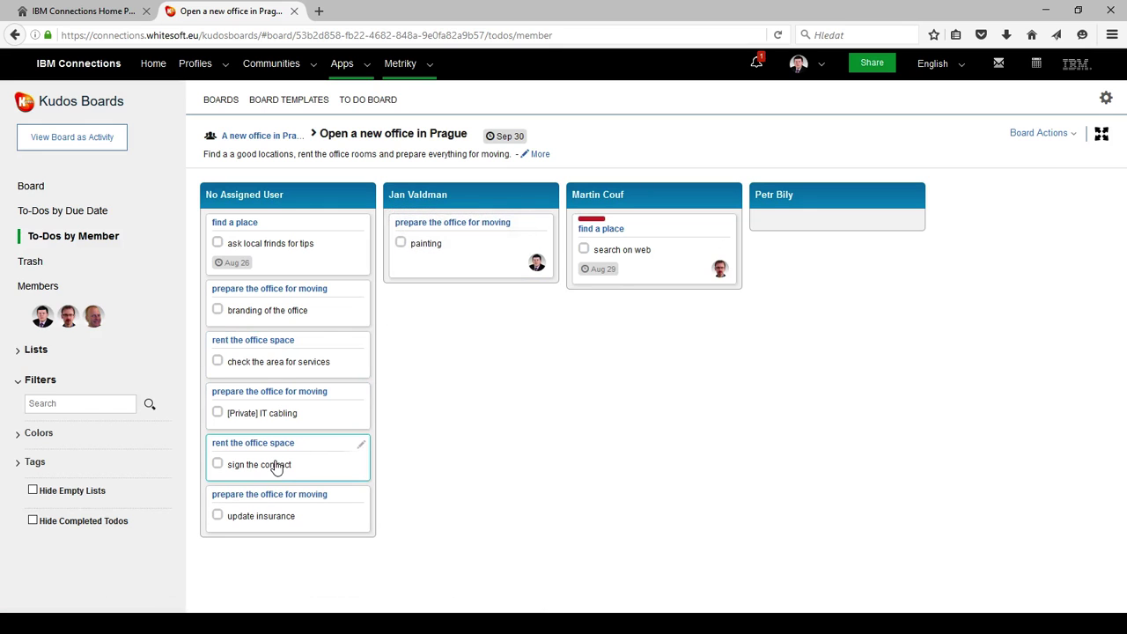
left_click_drag(279, 448, 832, 221)
left_click_drag(835, 225, 813, 244)
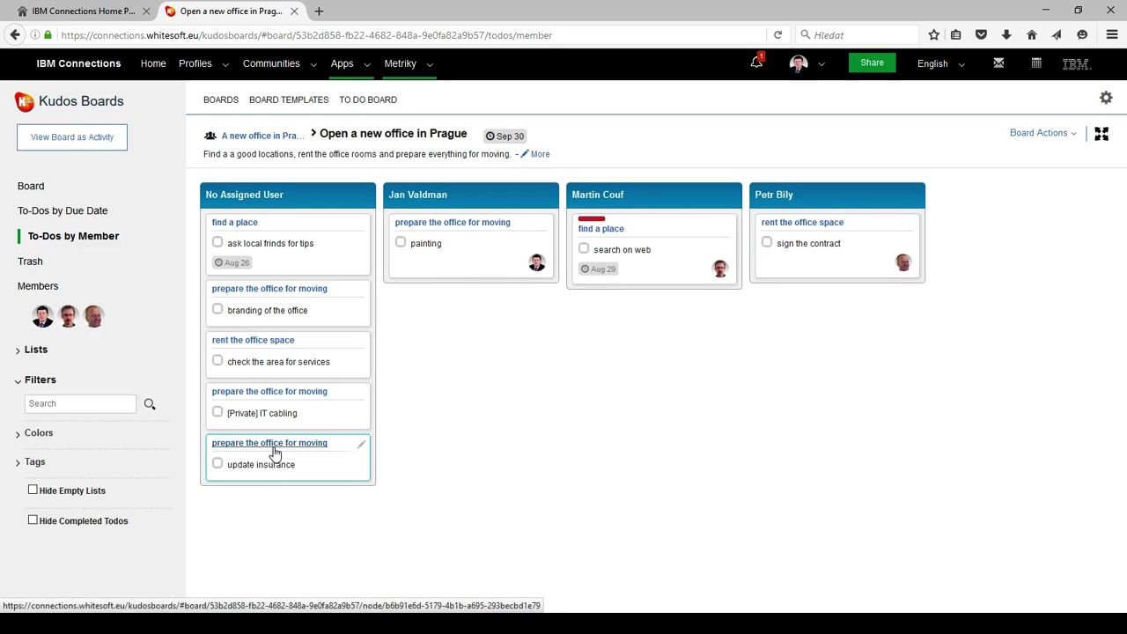
left_click_drag(276, 451, 648, 301)
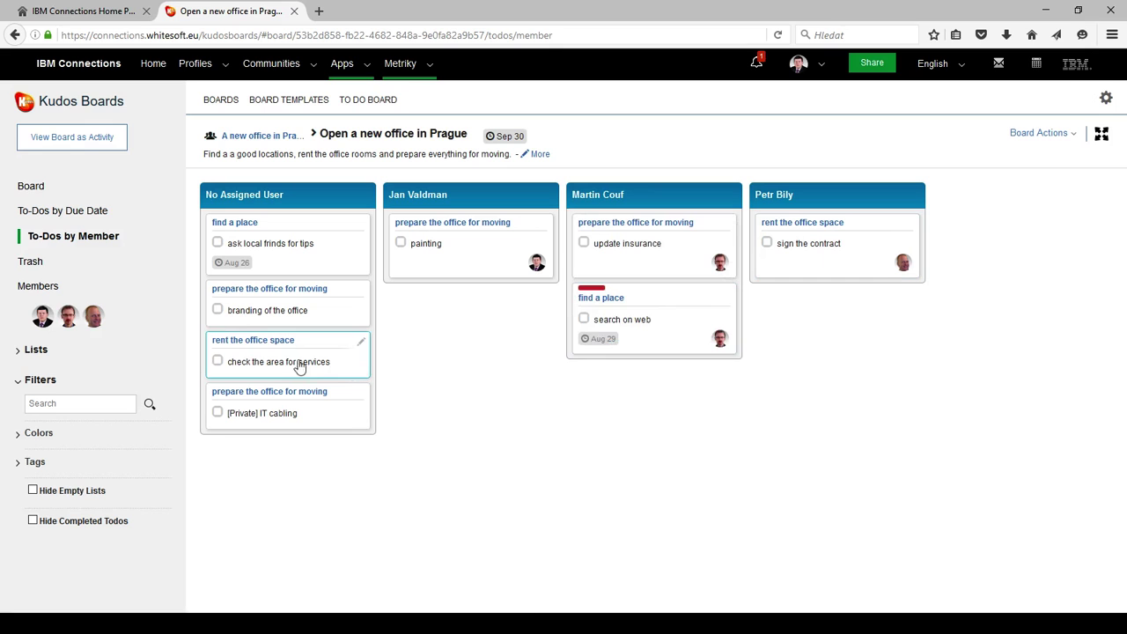
left_click_drag(268, 346, 804, 234)
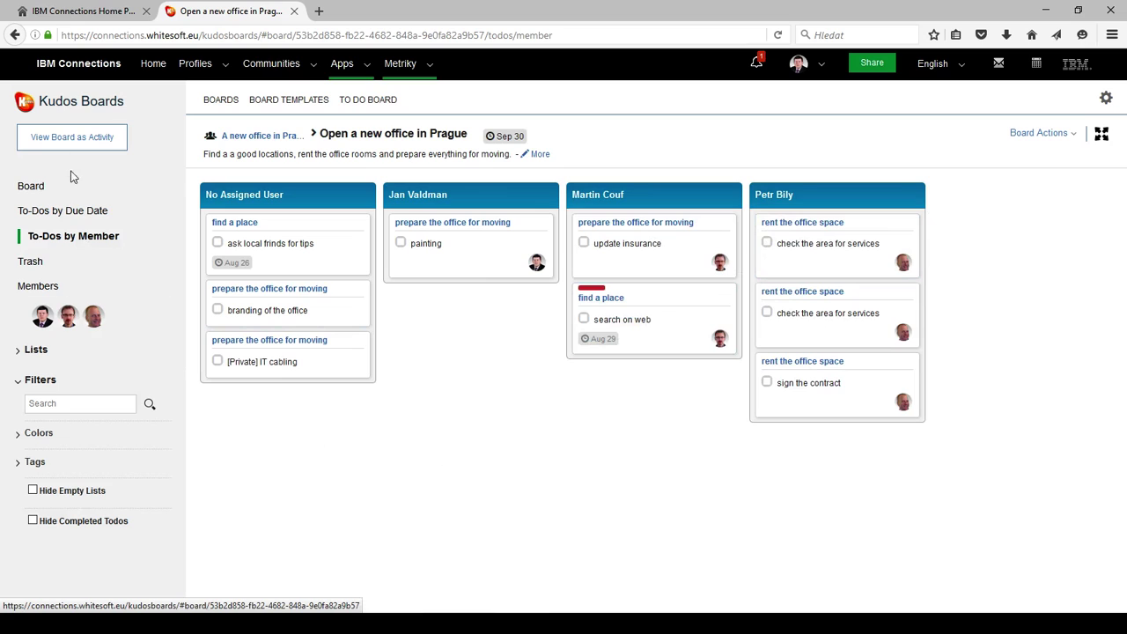
- View the board as an activity and expand its "find a place" and "rent the office space" sections
left_click(110, 148)
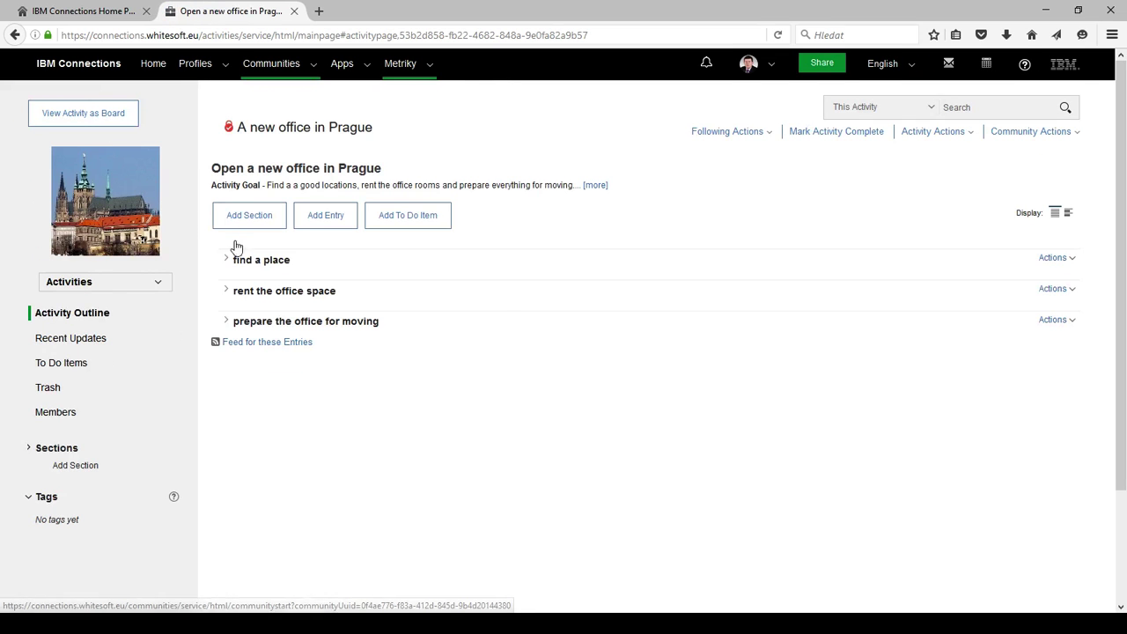
left_click(226, 259)
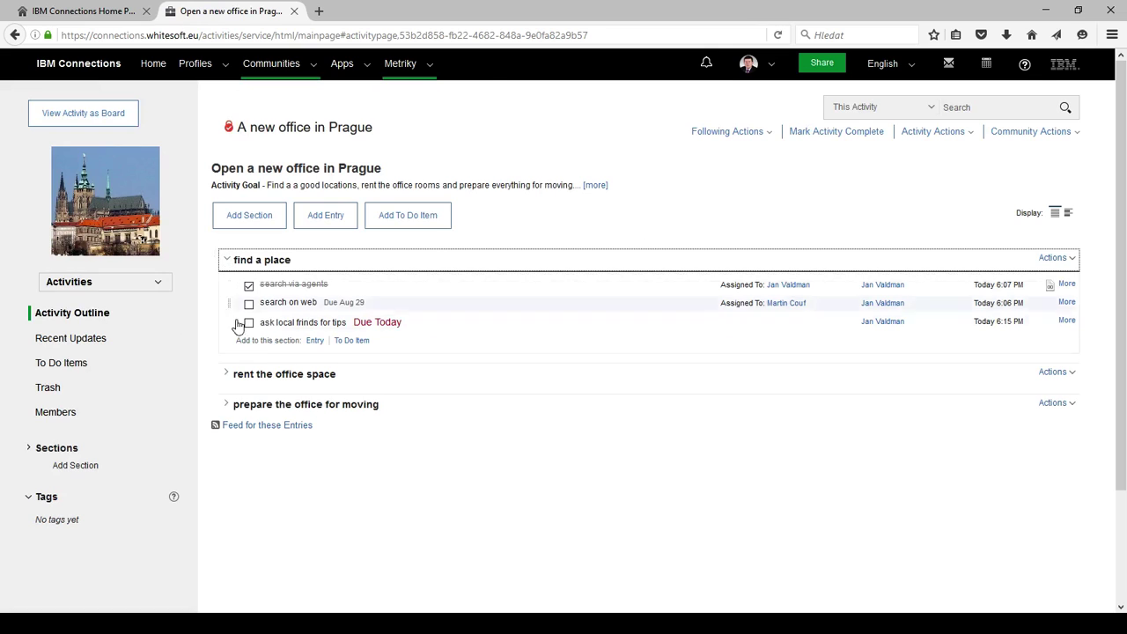
left_click(226, 374)
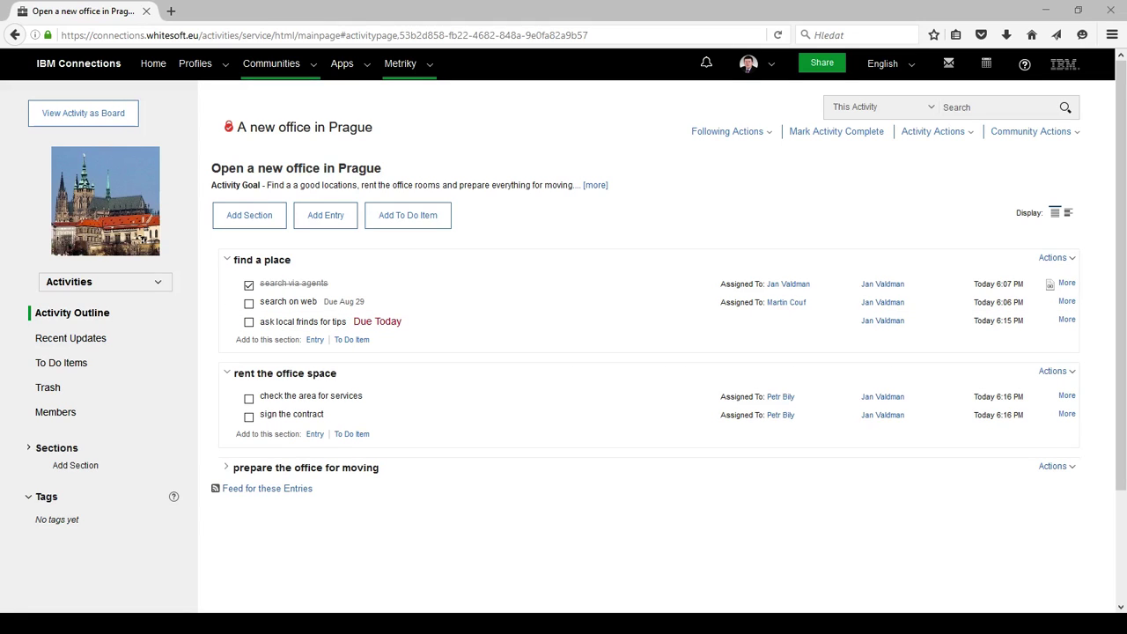
- Show the activity's recent updates, followed by the recent updates of the whole "A new office in Prague" community
left_click(95, 341)
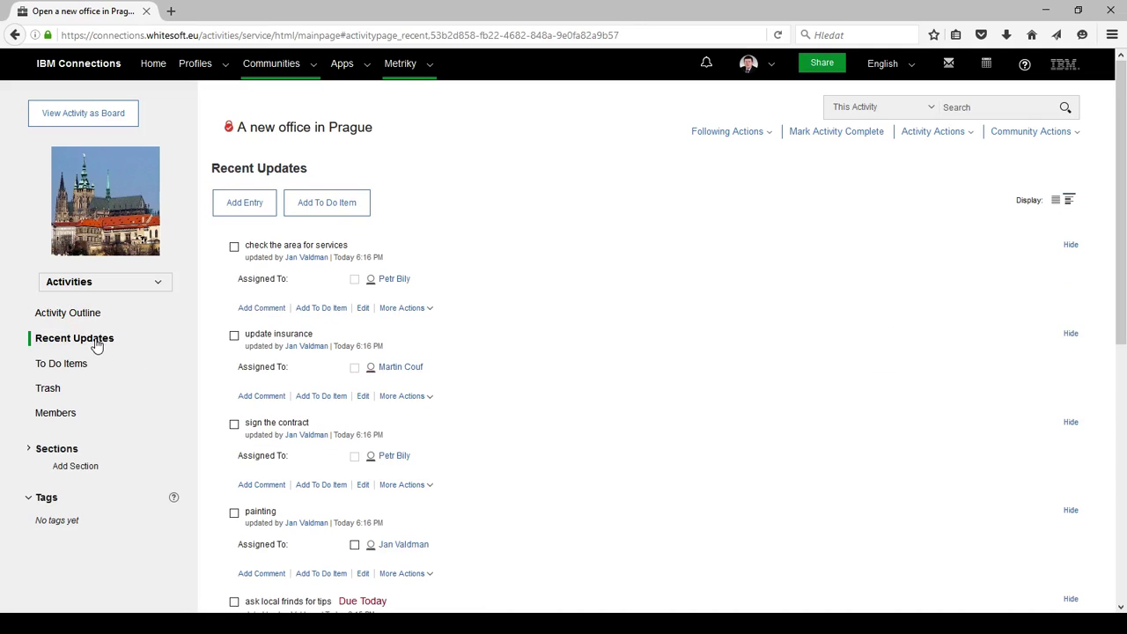
left_click(159, 285)
left_click(160, 285)
left_click(159, 285)
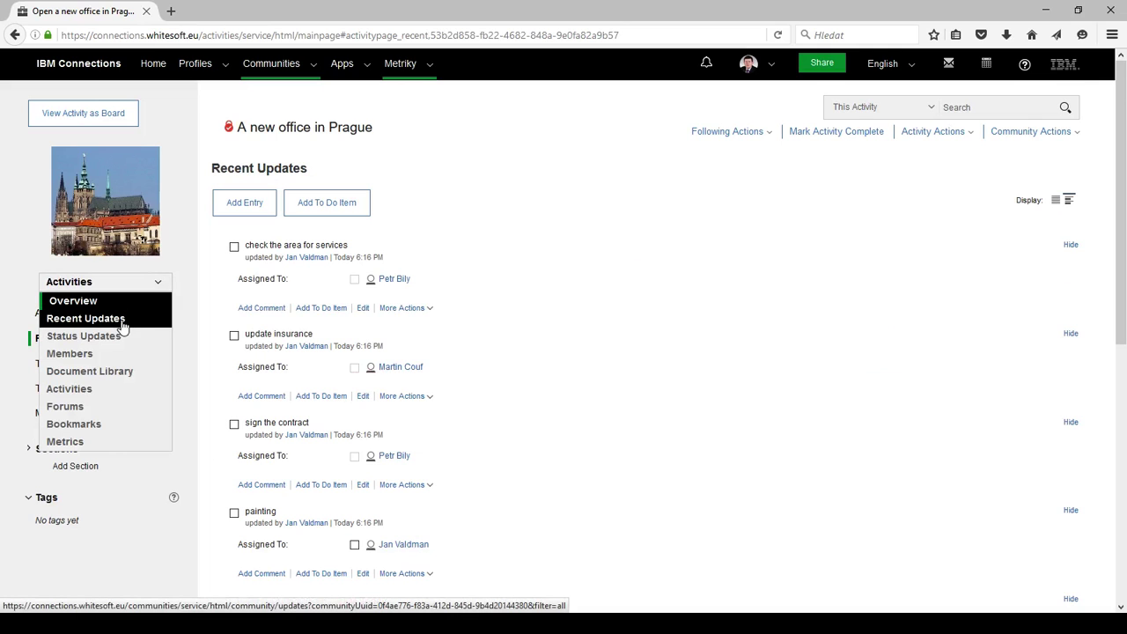
left_click(81, 320)
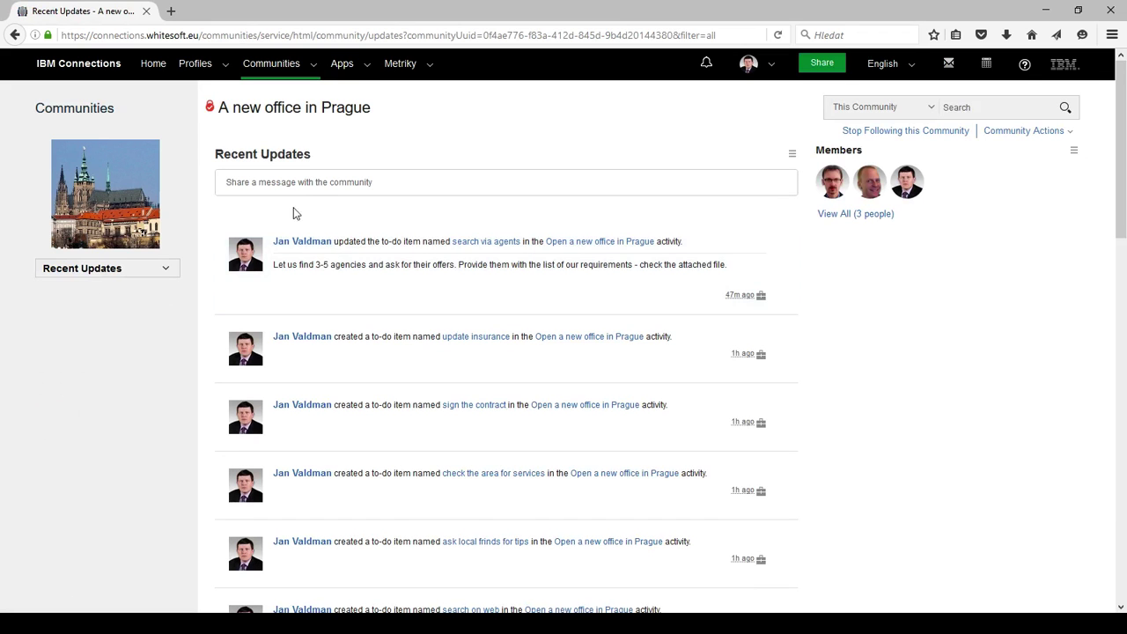
- Find the edited Prague map image in the community's recent updates and open it in the file viewer
scroll(382, 256, "down", 4)
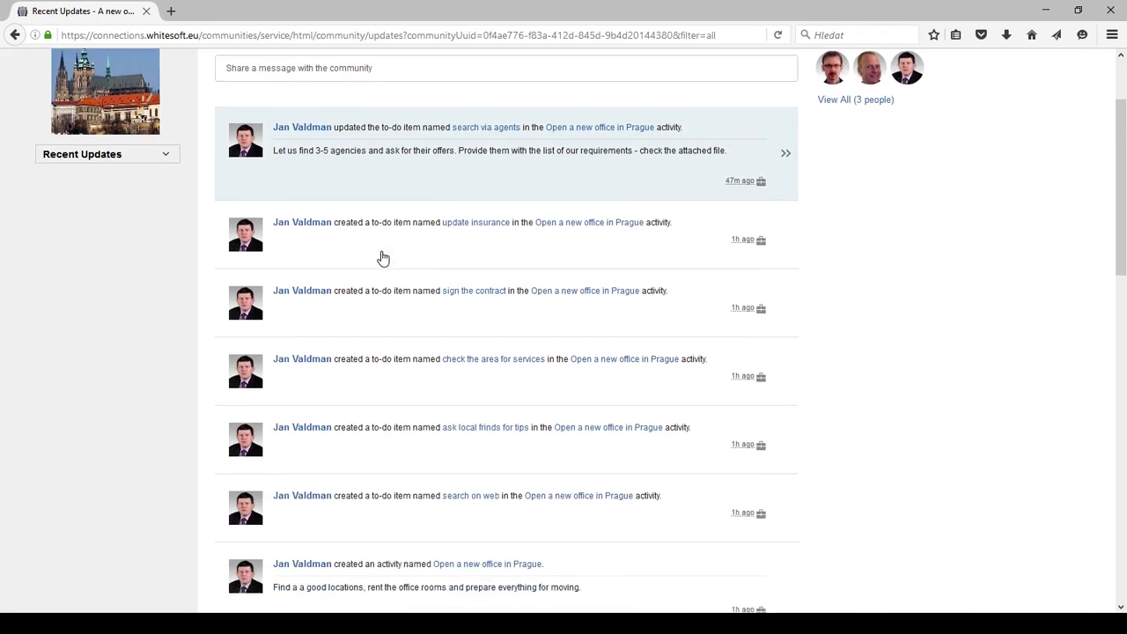
scroll(382, 255, "down", 2)
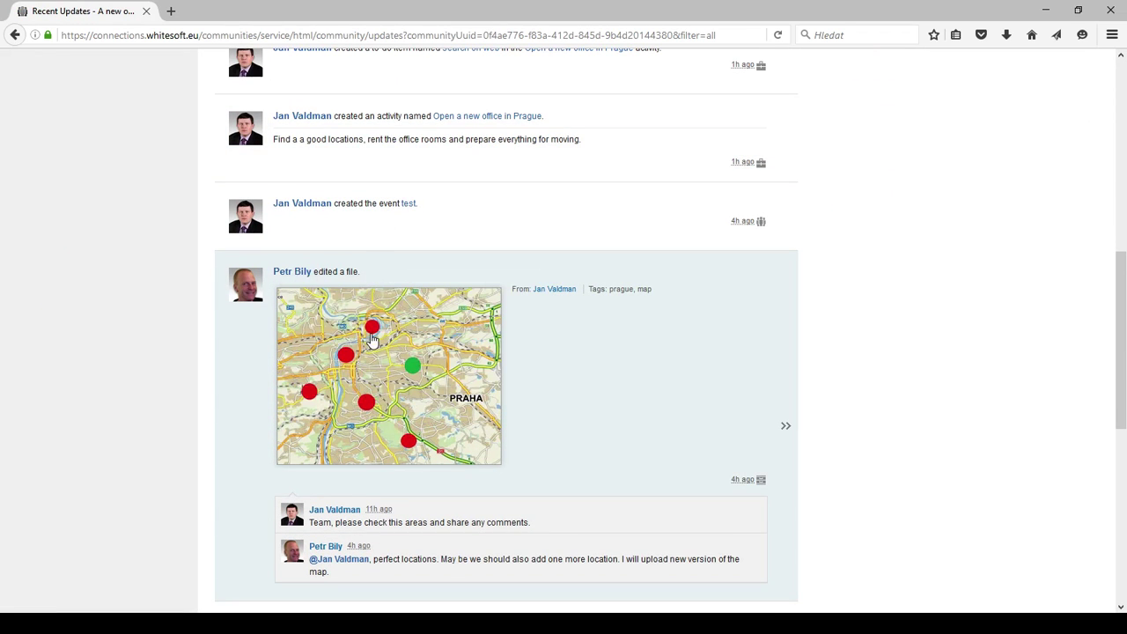
left_click(372, 340)
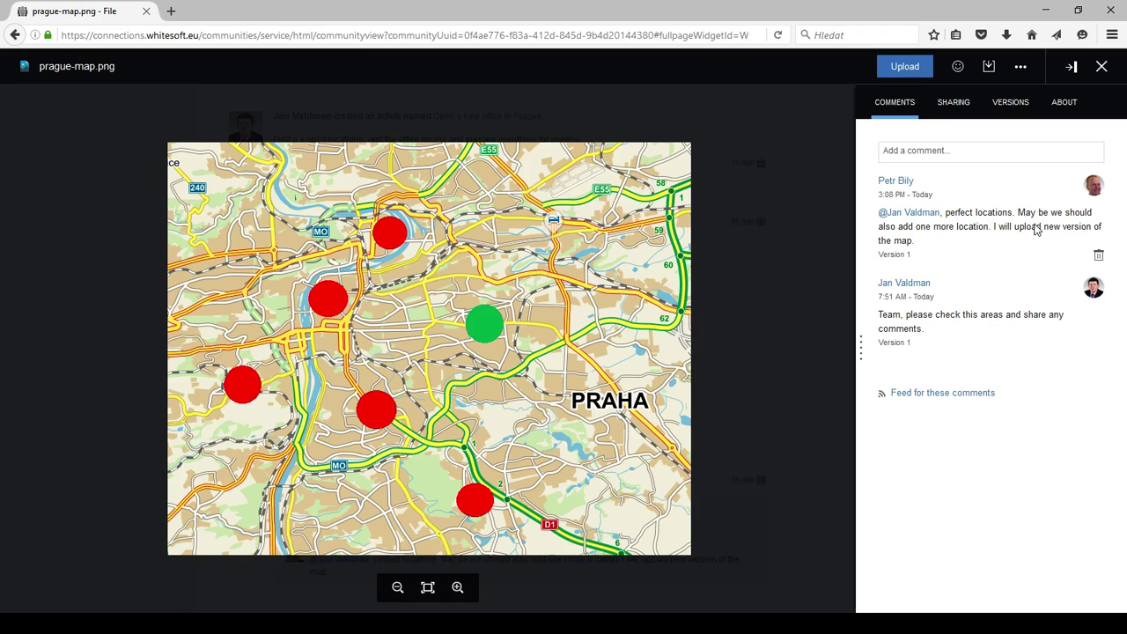
- Review the versions and general details of prague-map.png and open the list of people who viewed it
left_click(1009, 104)
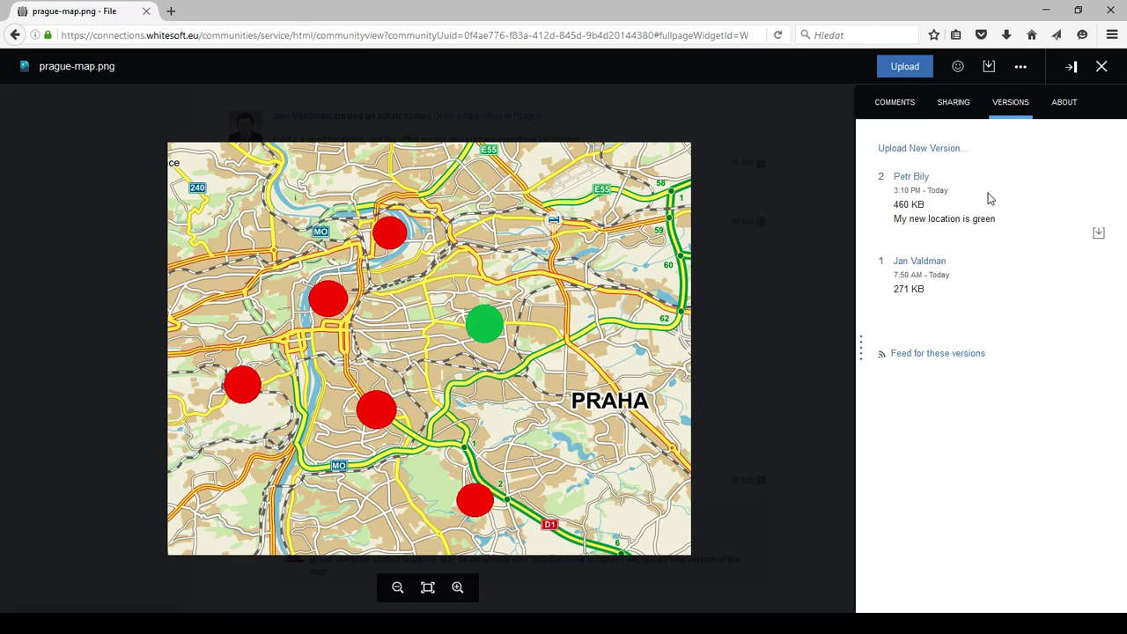
left_click(1065, 110)
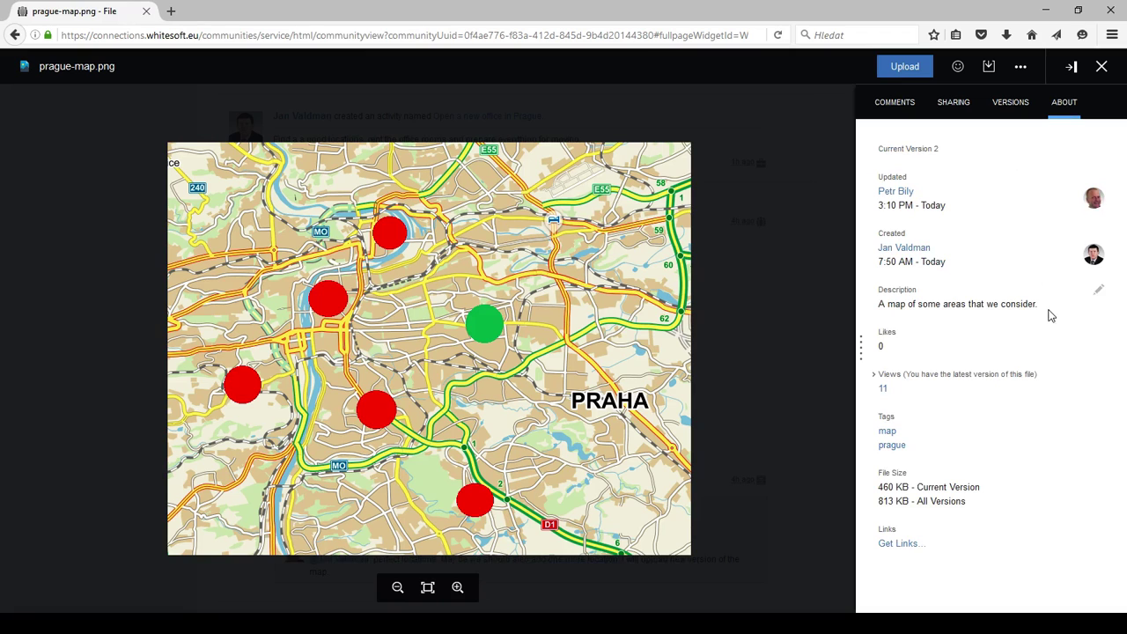
left_click(883, 390)
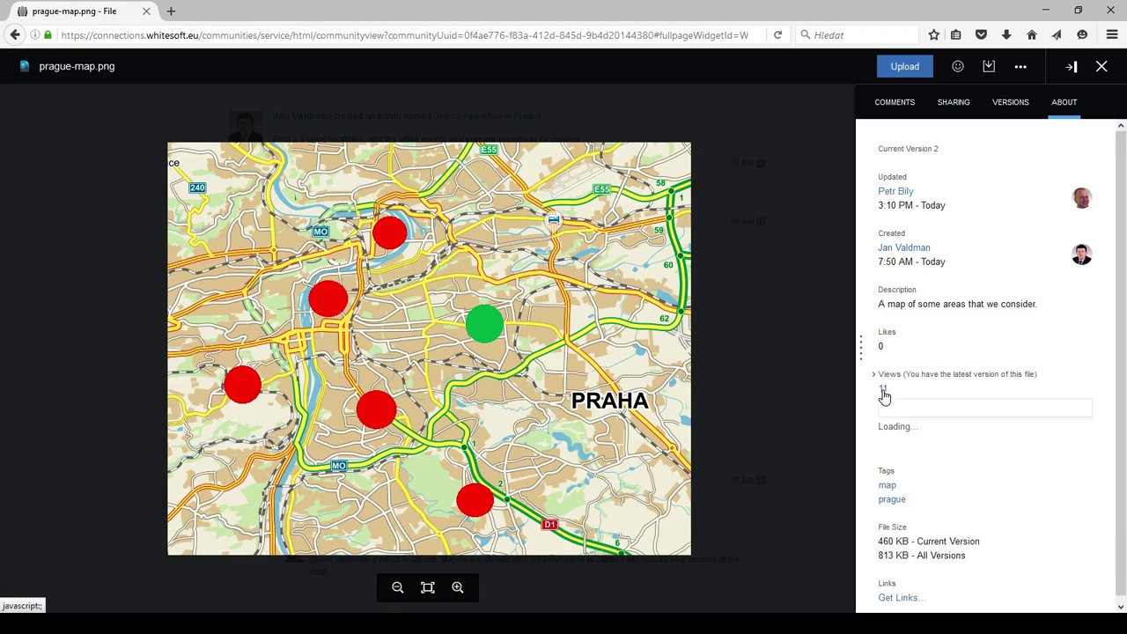